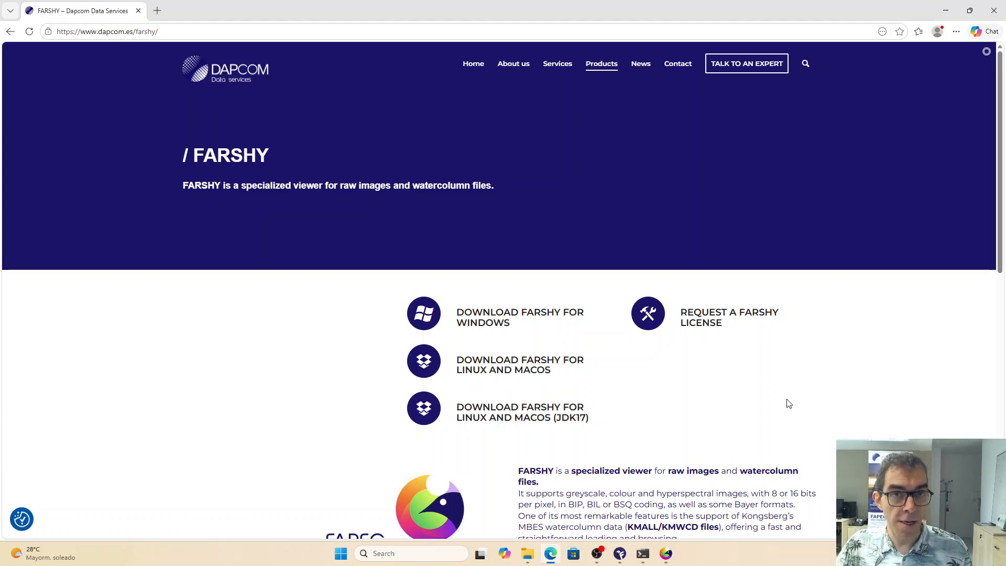
Step: Open the FARSHY for Windows download page, and launch the installed FARSHY viewer in a maximized window
{"action": "left_click", "coordinate": [489, 320]}
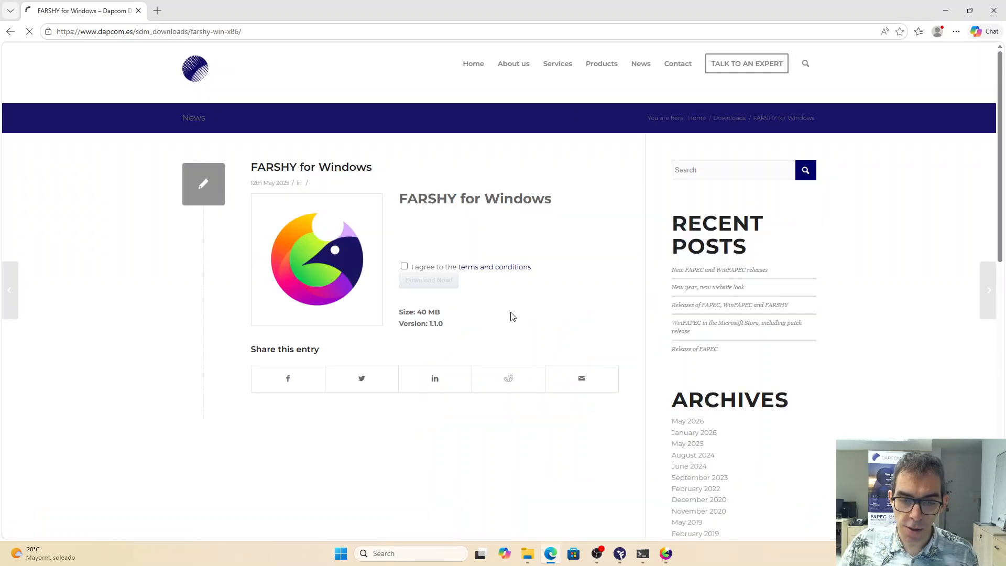
{"action": "left_click", "coordinate": [945, 10]}
{"action": "left_click", "coordinate": [665, 310]}
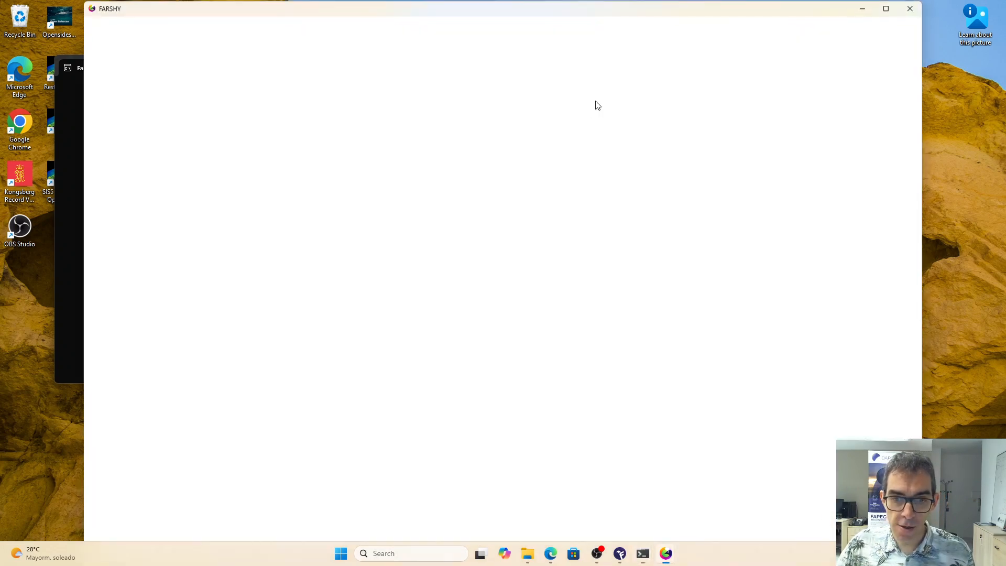
{"action": "double_click", "coordinate": [505, 11]}
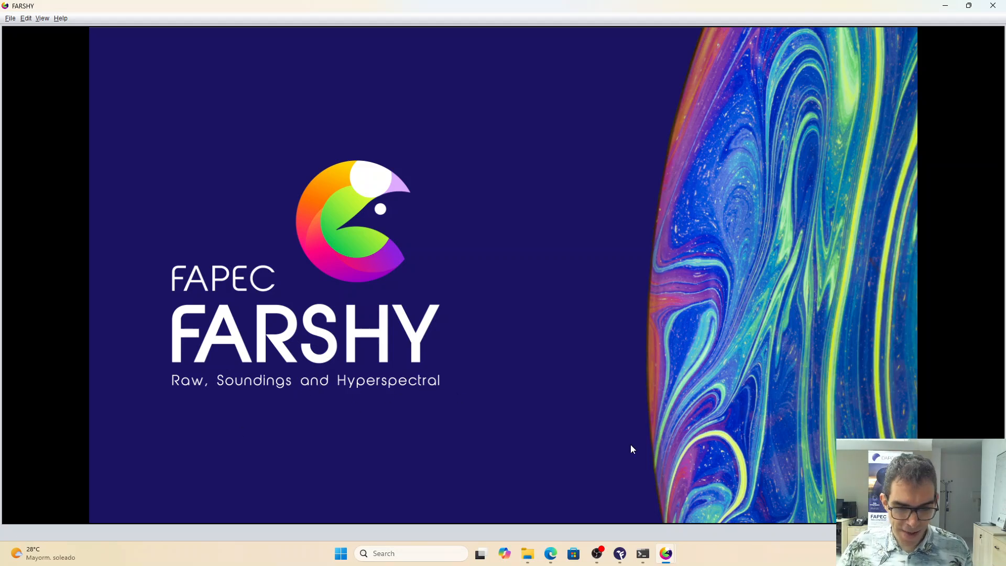
Step: Switch to the FARSHY window with 0014_20200304_073406_EX2000_MB.kmall loaded and go back to swath 0
{"action": "mouse_move", "coordinate": [668, 551]}
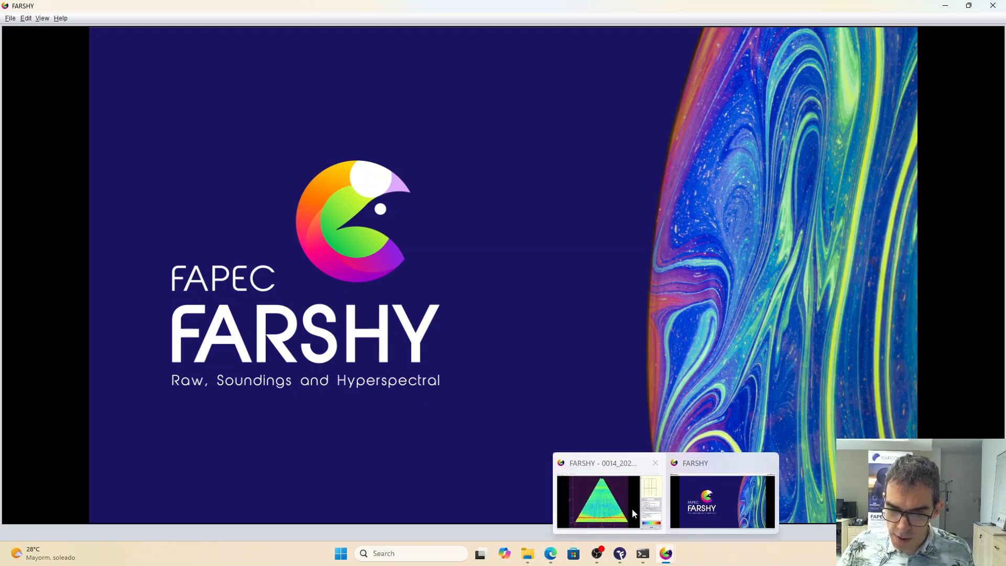
{"action": "left_click", "coordinate": [644, 517]}
{"action": "key", "text": "space"}
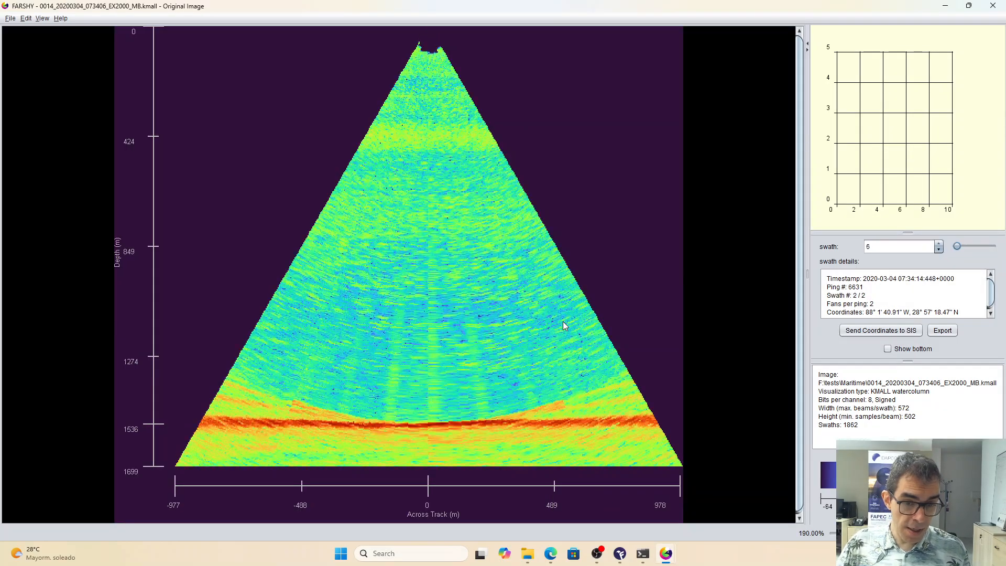
{"action": "scroll", "coordinate": [651, 333], "scroll_direction": "up", "scroll_amount": 12}
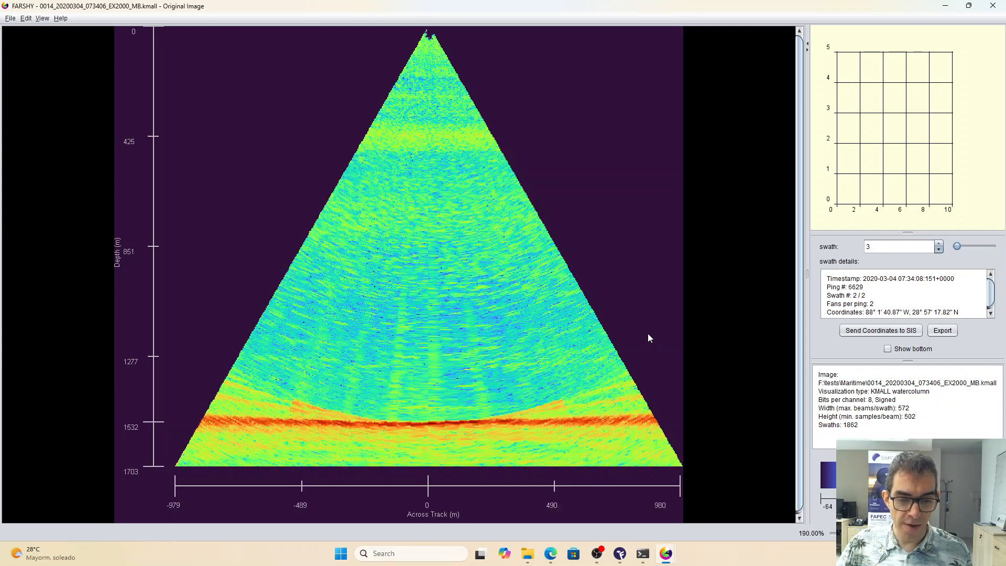
{"action": "scroll", "coordinate": [653, 343], "scroll_direction": "up", "scroll_amount": 1}
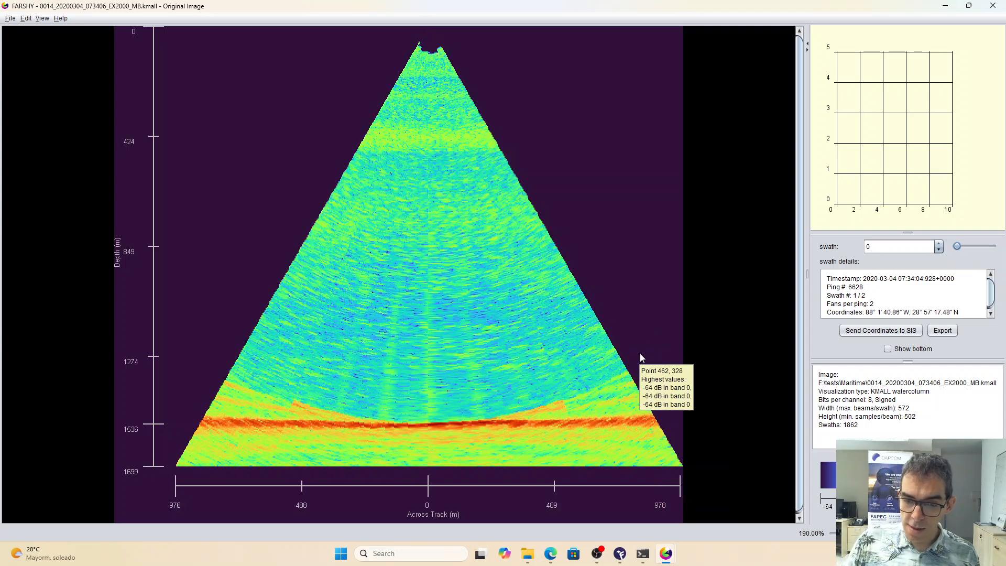
Step: View the KMALL water column files offered for opening, and leave the file chooser without opening one
{"action": "left_click", "coordinate": [10, 20]}
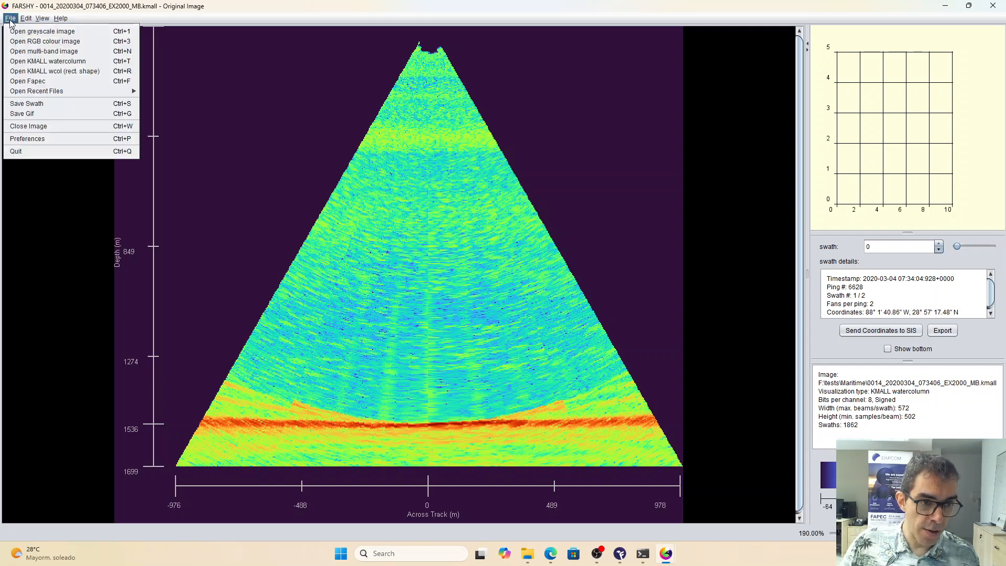
{"action": "left_click", "coordinate": [45, 61]}
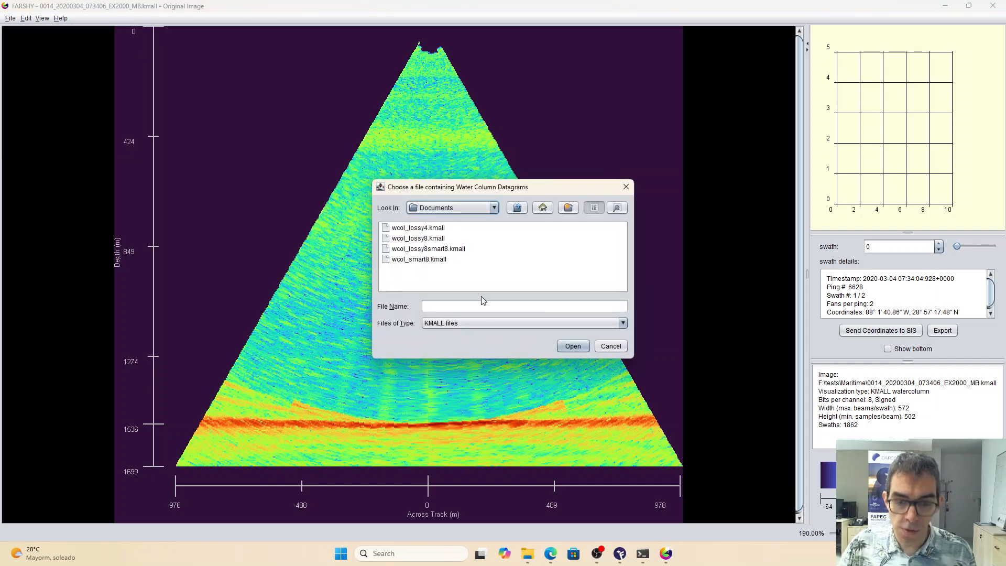
{"action": "left_click", "coordinate": [606, 348]}
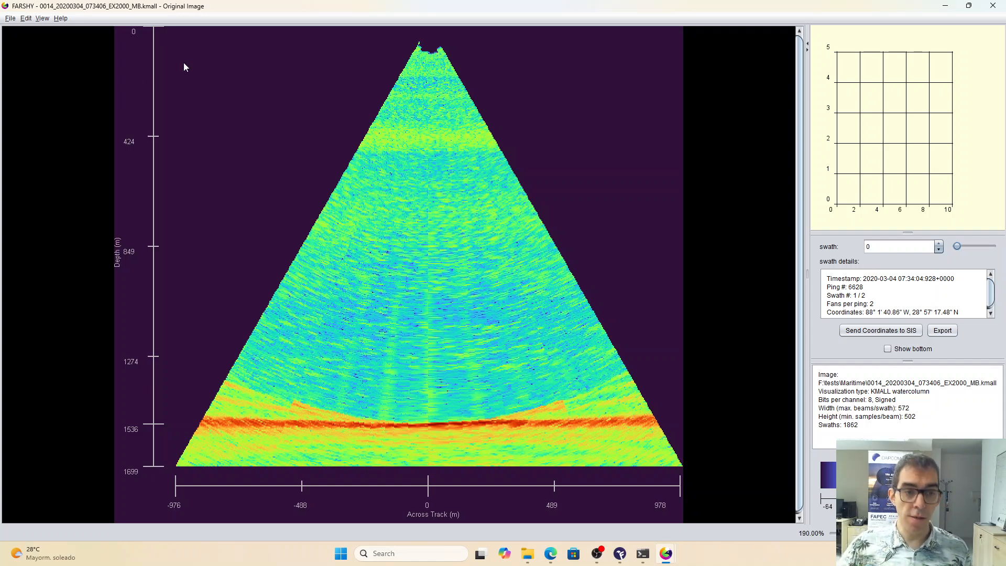
Step: Set the interpolation algorithm to Bilinear in the preferences and save
{"action": "left_click", "coordinate": [11, 19]}
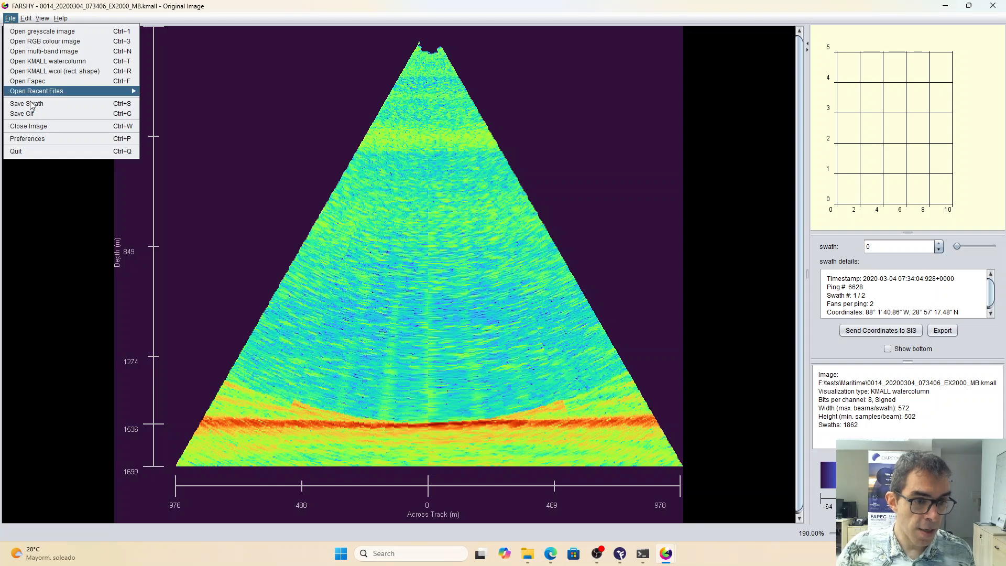
{"action": "left_click", "coordinate": [51, 140]}
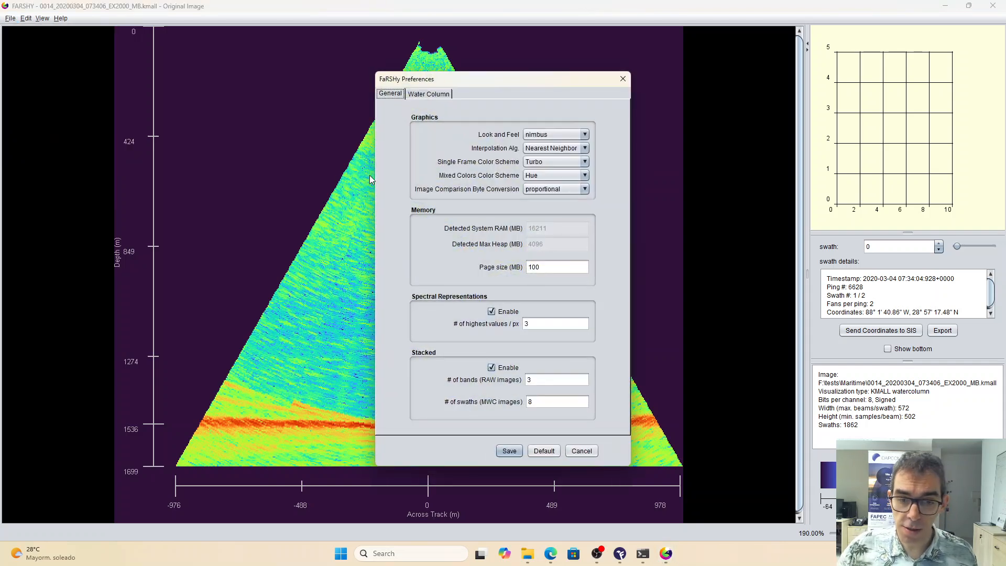
{"action": "left_click", "coordinate": [562, 148]}
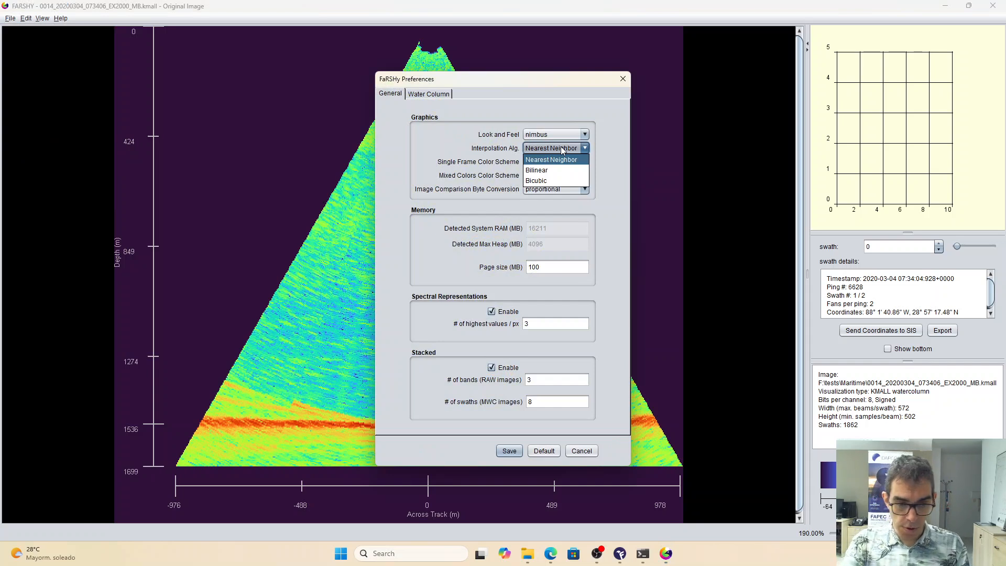
{"action": "left_click", "coordinate": [538, 170]}
{"action": "left_click", "coordinate": [502, 450]}
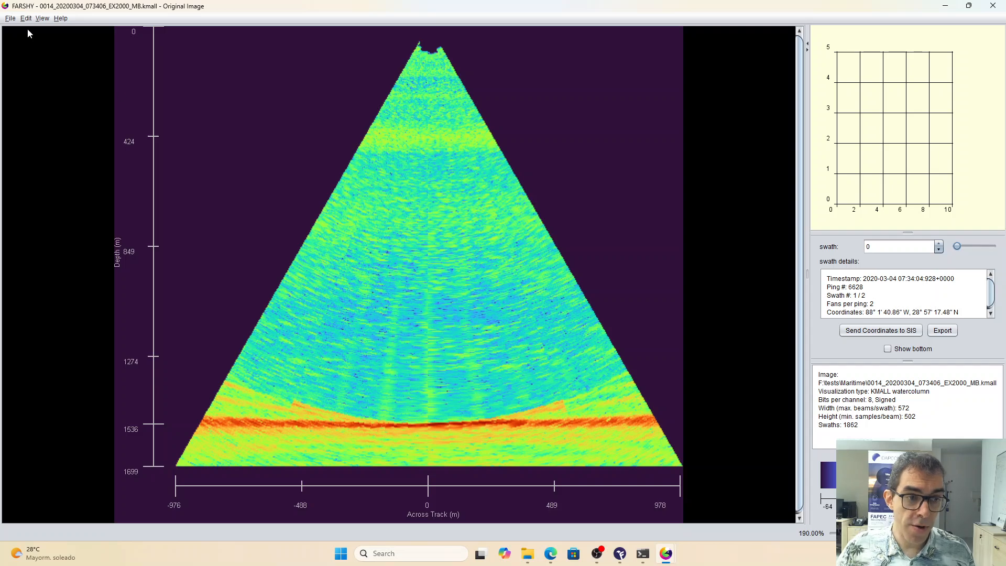
Step: Set the interpolation algorithm back to Nearest Neighbor in the general preferences
{"action": "left_click", "coordinate": [11, 18]}
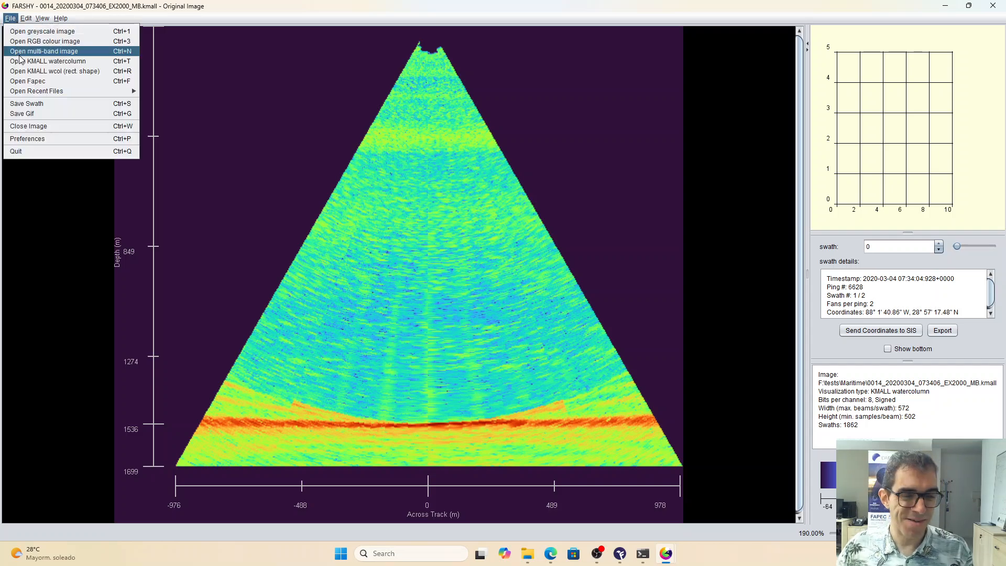
{"action": "left_click", "coordinate": [50, 140]}
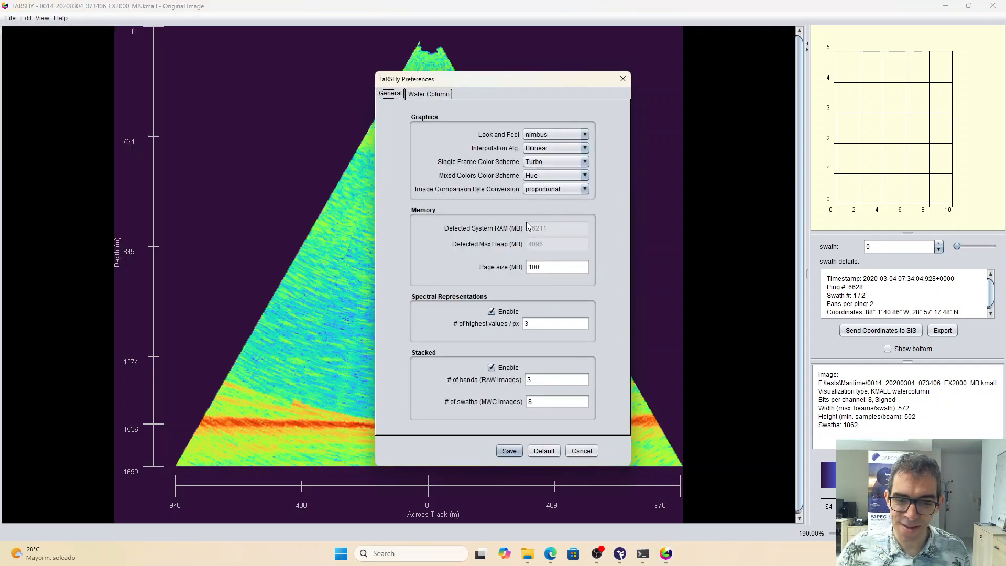
{"action": "left_click", "coordinate": [547, 148]}
{"action": "left_click", "coordinate": [547, 160]}
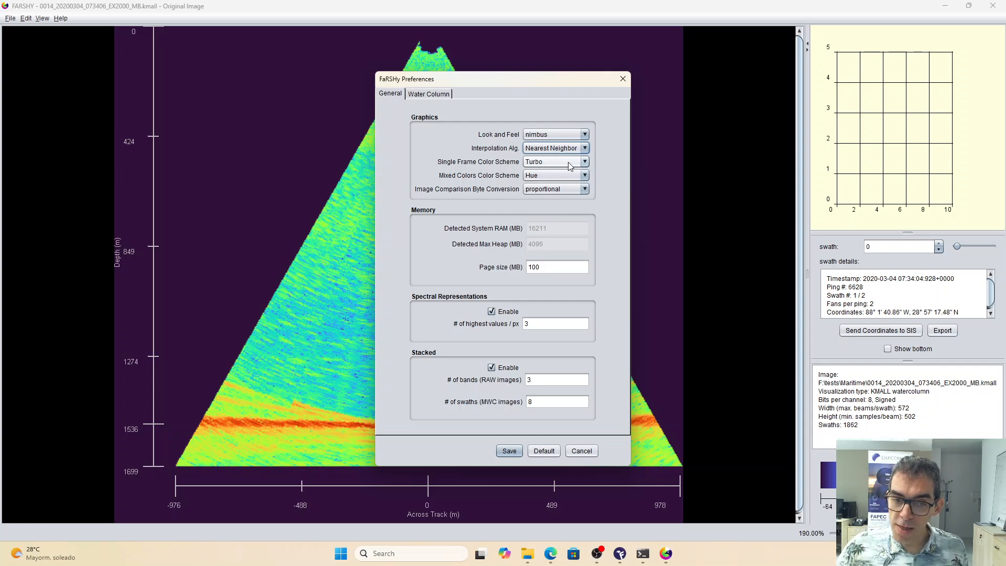
Step: Review the color scheme choices, the memory page size and the number of stacked swaths in the general preferences
{"action": "left_click", "coordinate": [571, 166]}
{"action": "left_click", "coordinate": [571, 164]}
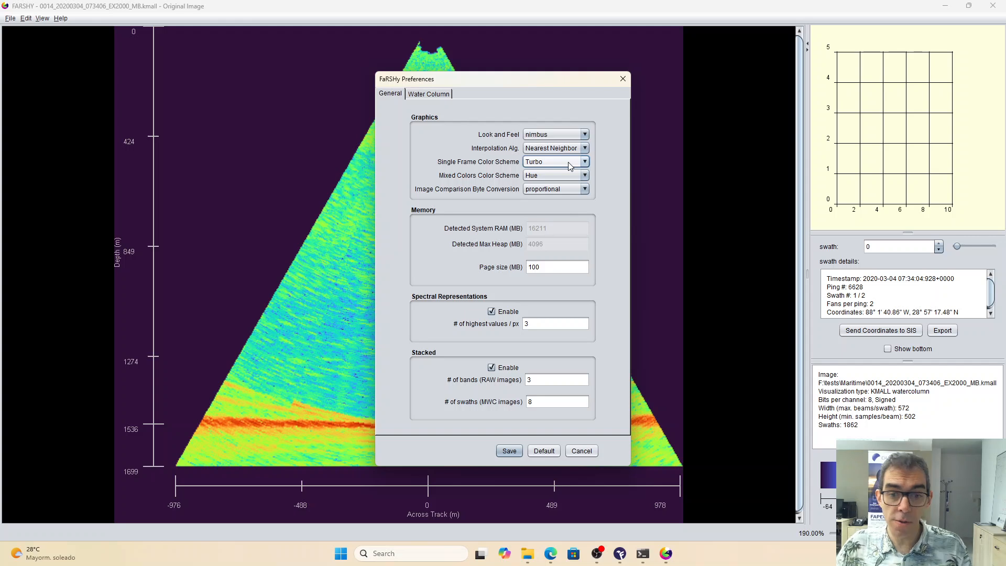
{"action": "left_click", "coordinate": [564, 177]}
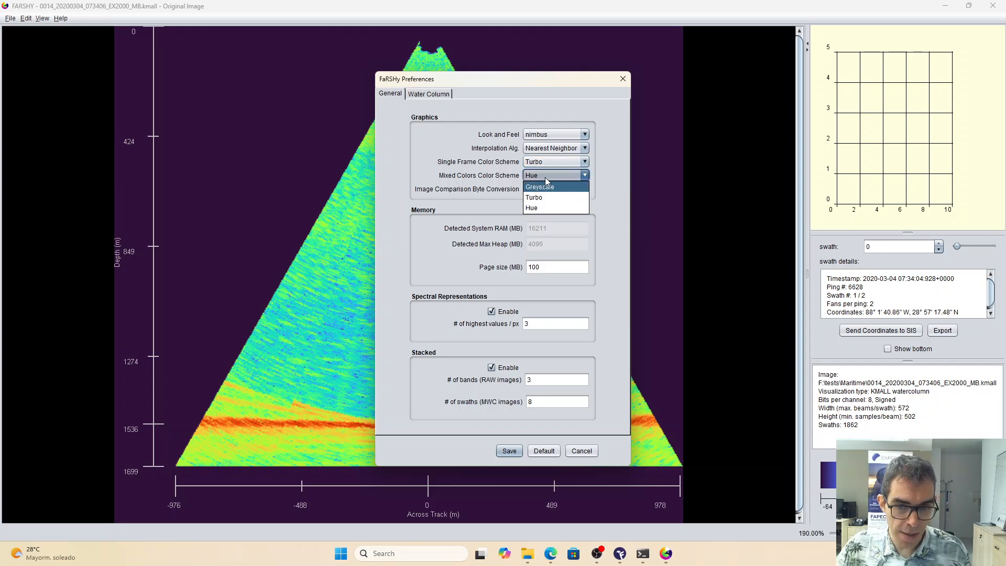
{"action": "left_click", "coordinate": [549, 178]}
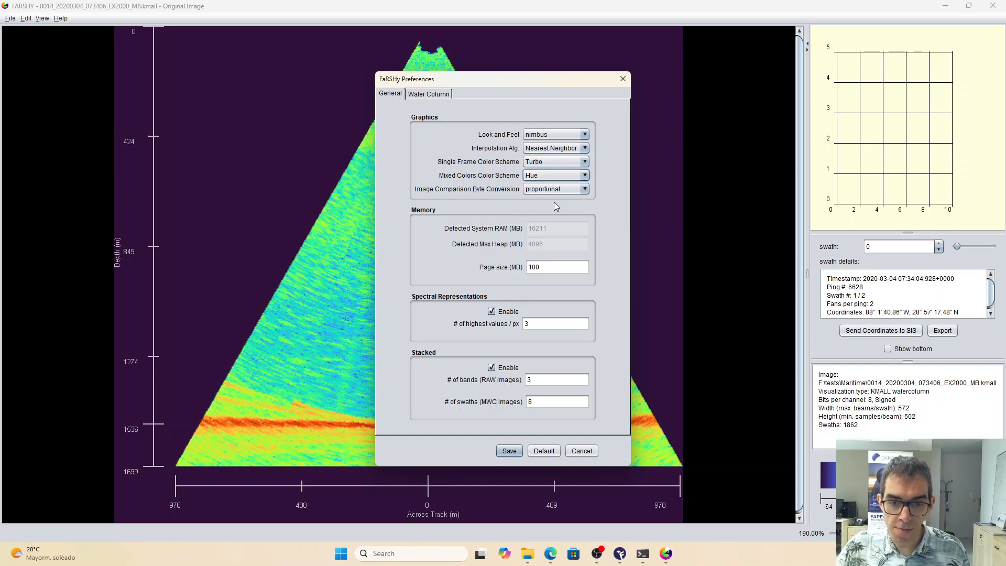
{"action": "left_click", "coordinate": [555, 266]}
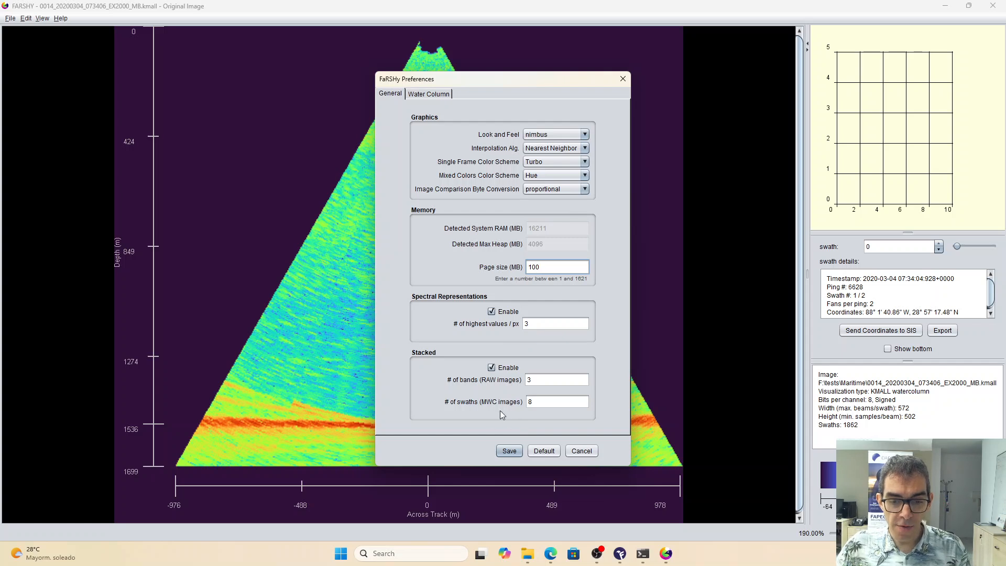
{"action": "left_click", "coordinate": [539, 403]}
{"action": "left_click_drag", "start_coordinate": [542, 400], "coordinate": [525, 403]}
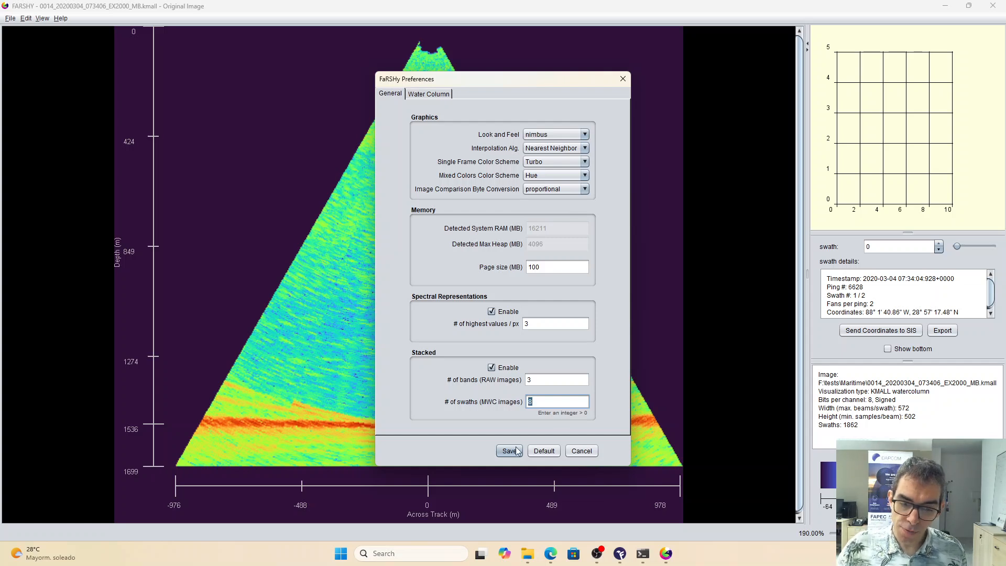
Step: Review the SIS socket address and port in the water column preferences, and save the preferences
{"action": "left_click", "coordinate": [420, 98]}
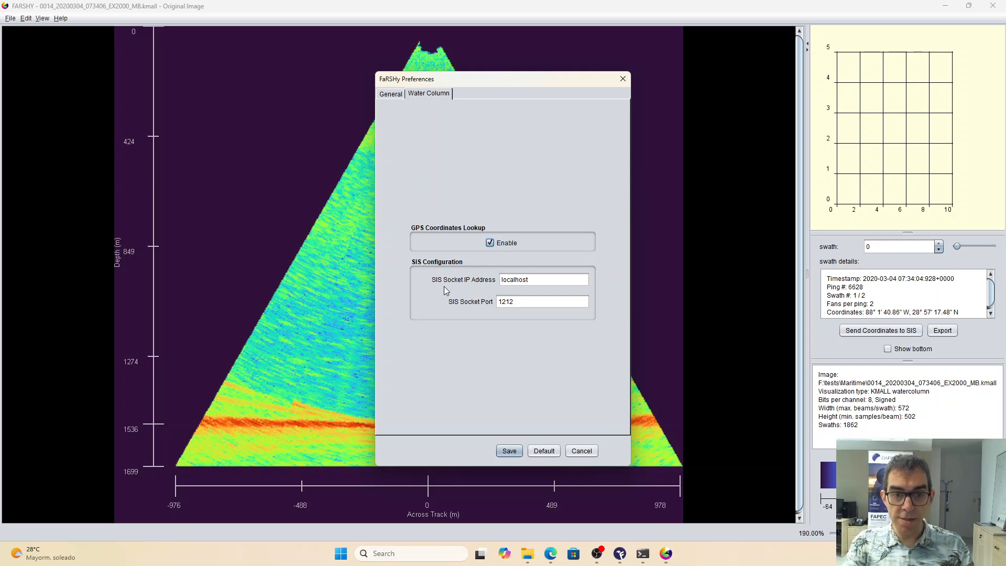
{"action": "double_click", "coordinate": [530, 283]}
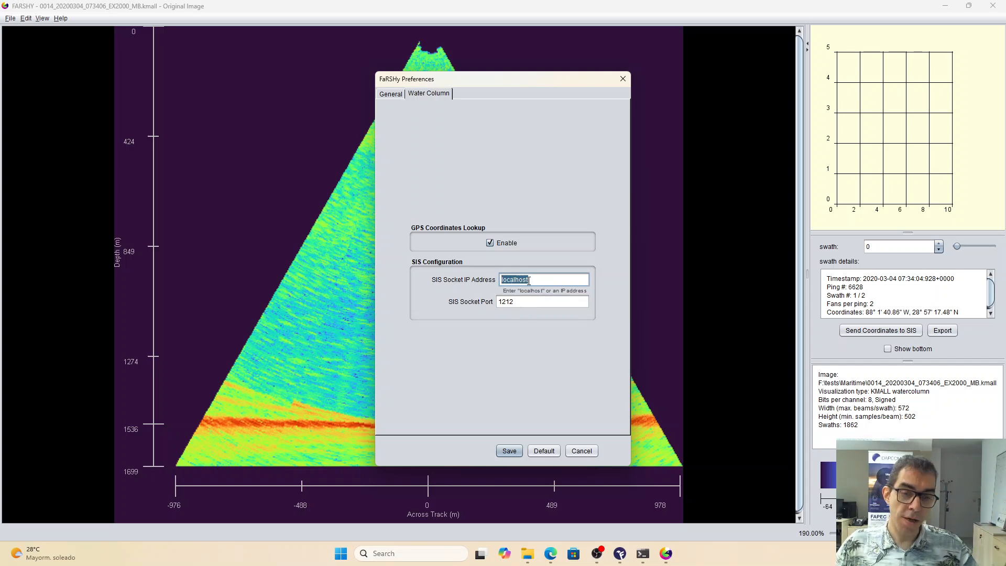
{"action": "left_click", "coordinate": [521, 302]}
{"action": "left_click", "coordinate": [525, 301]}
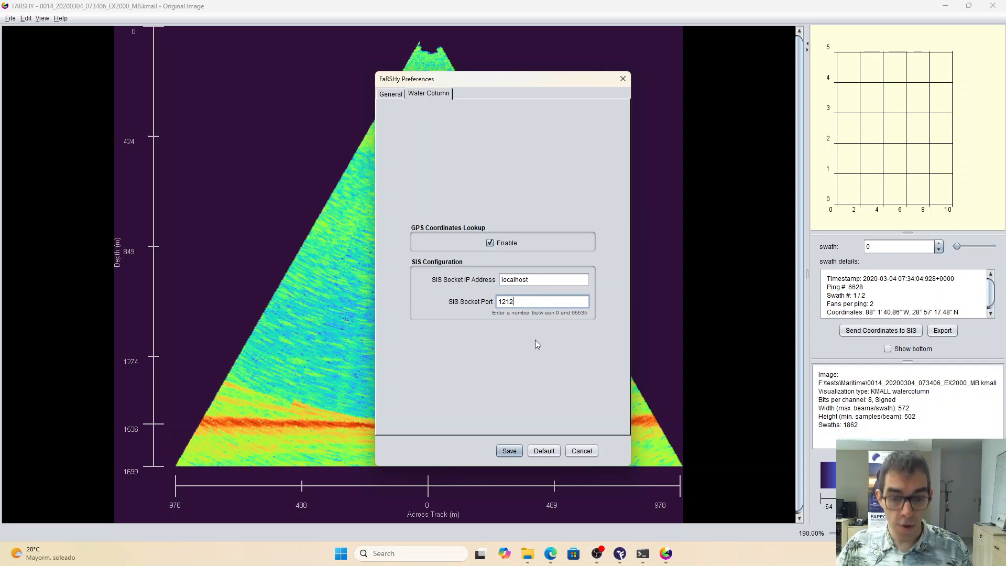
{"action": "left_click", "coordinate": [401, 95]}
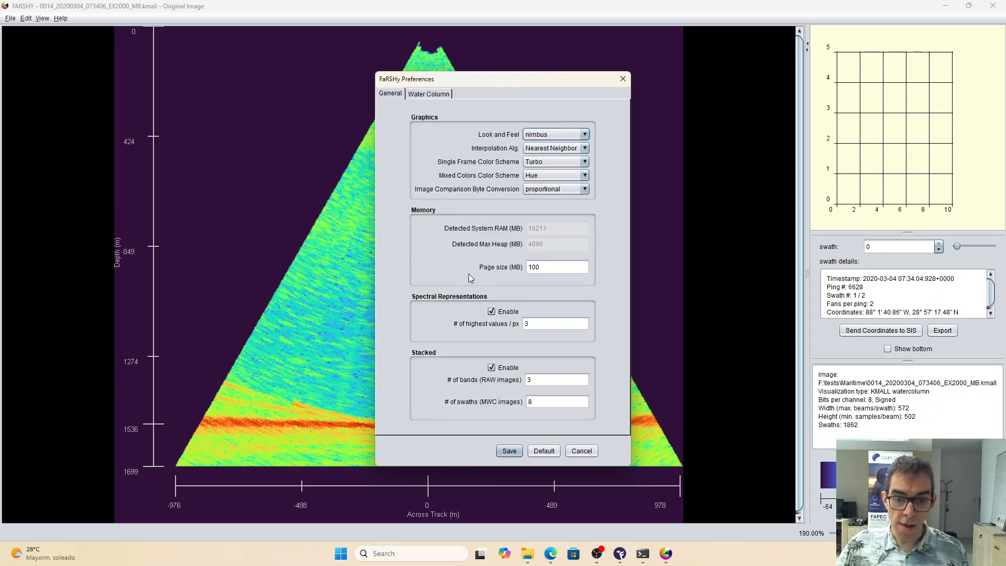
{"action": "left_click", "coordinate": [509, 451]}
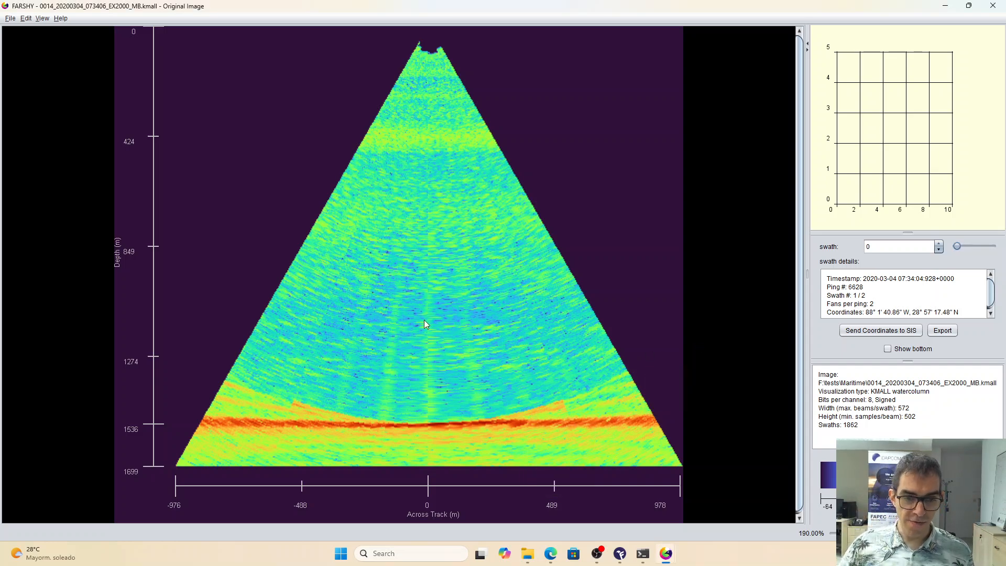
{"action": "left_click", "coordinate": [42, 19]}
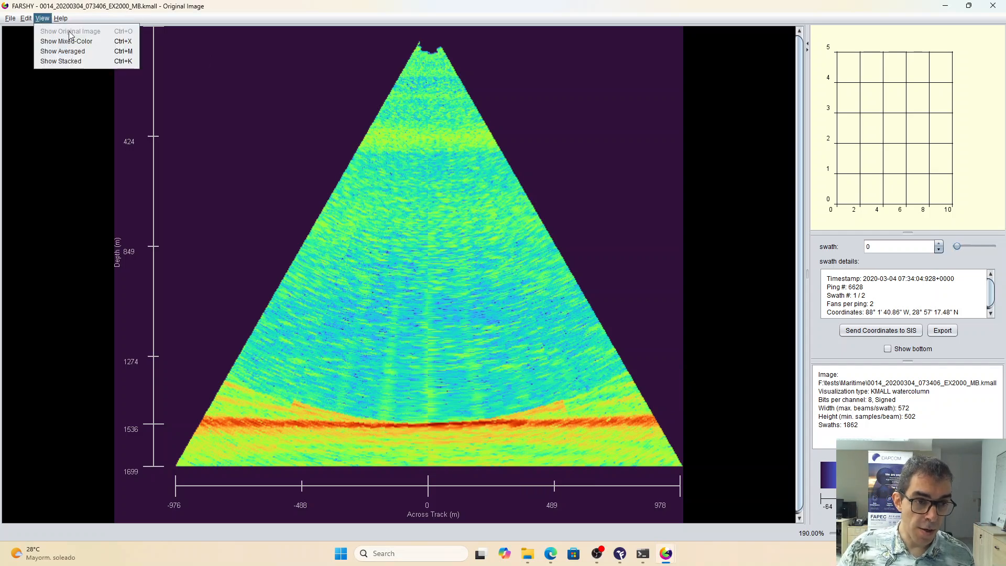
{"action": "left_click", "coordinate": [45, 19]}
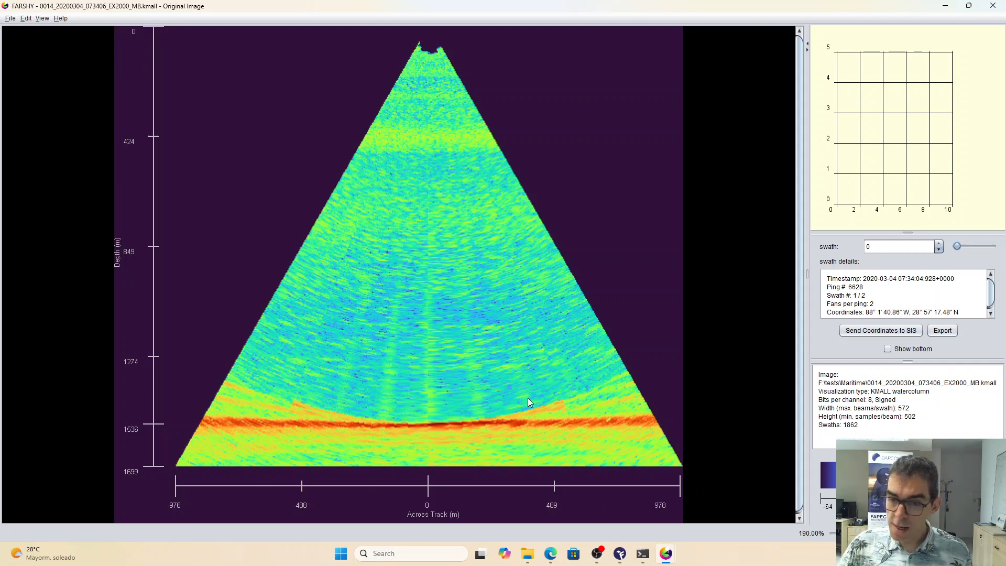
Step: Step forward through the water column swaths one at a time up to swath 9
{"action": "left_click", "coordinate": [938, 243]}
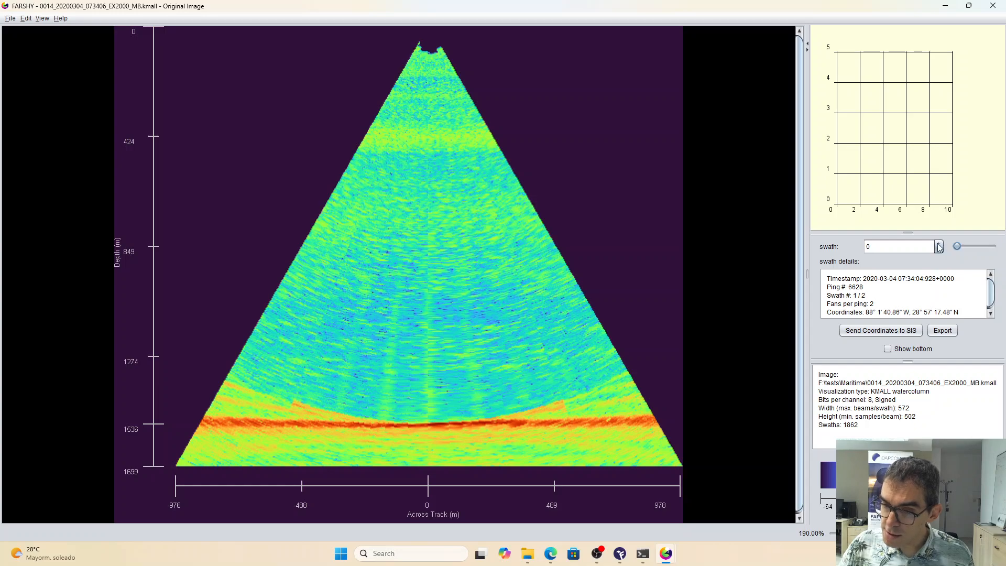
{"action": "left_click", "coordinate": [938, 243]}
{"action": "left_click", "coordinate": [938, 243]}
{"action": "left_click", "coordinate": [938, 243]}
{"action": "left_click", "coordinate": [938, 244]}
{"action": "left_click", "coordinate": [938, 244]}
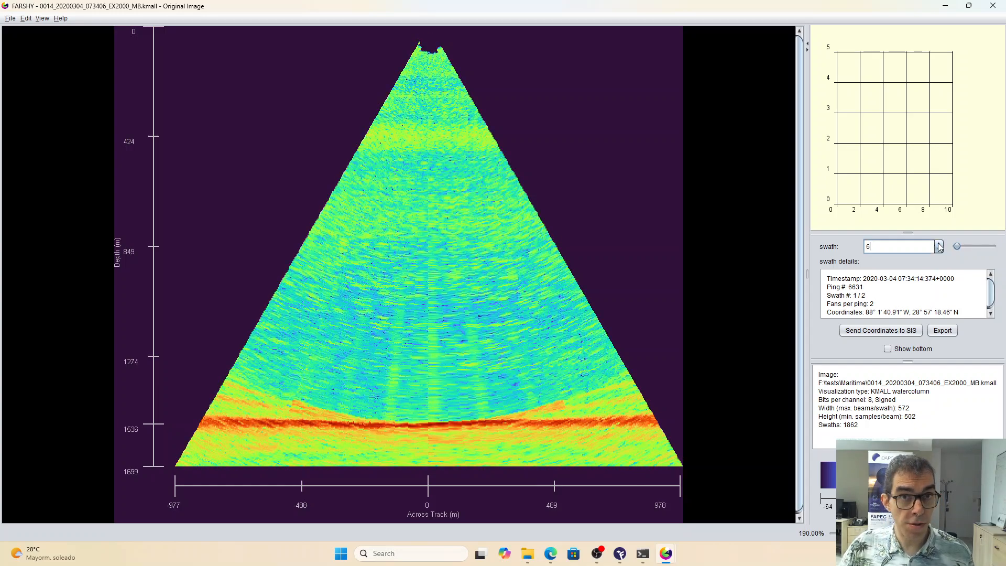
{"action": "left_click", "coordinate": [938, 243]}
{"action": "left_click", "coordinate": [938, 243]}
{"action": "left_click", "coordinate": [938, 243]}
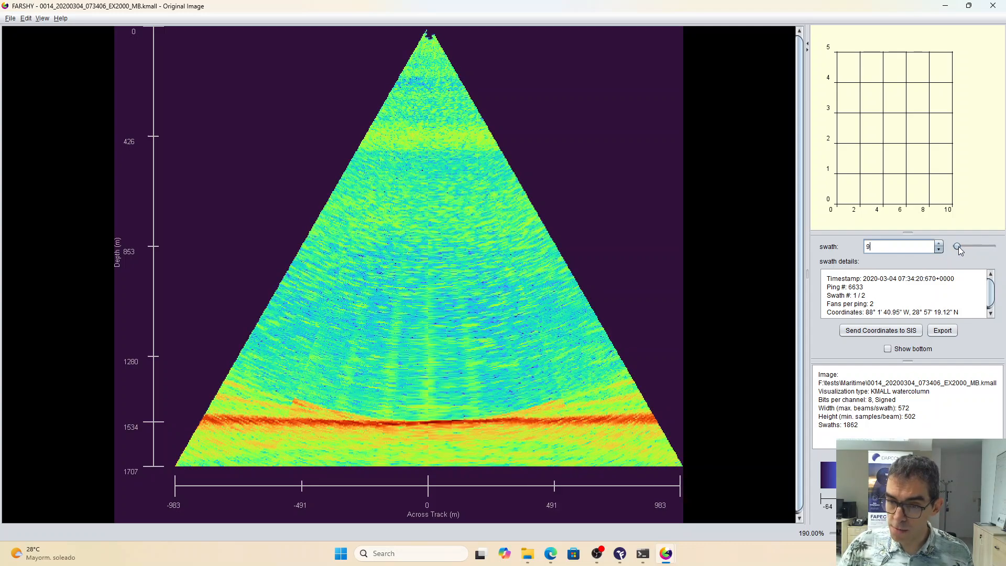
Step: Continue browsing forward through the swaths to swath 22 and inspect the values at points in the fan image
{"action": "key", "text": "Up"}
{"action": "key", "text": "Up"}
{"action": "key", "text": "Up"}
{"action": "key", "text": "Up"}
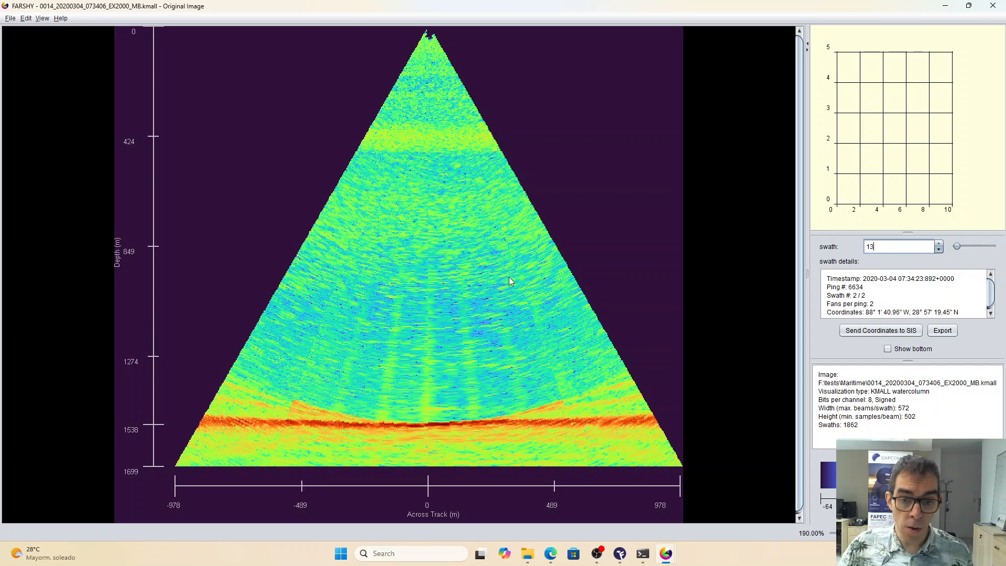
{"action": "key", "text": "Up"}
{"action": "mouse_move", "coordinate": [477, 325]}
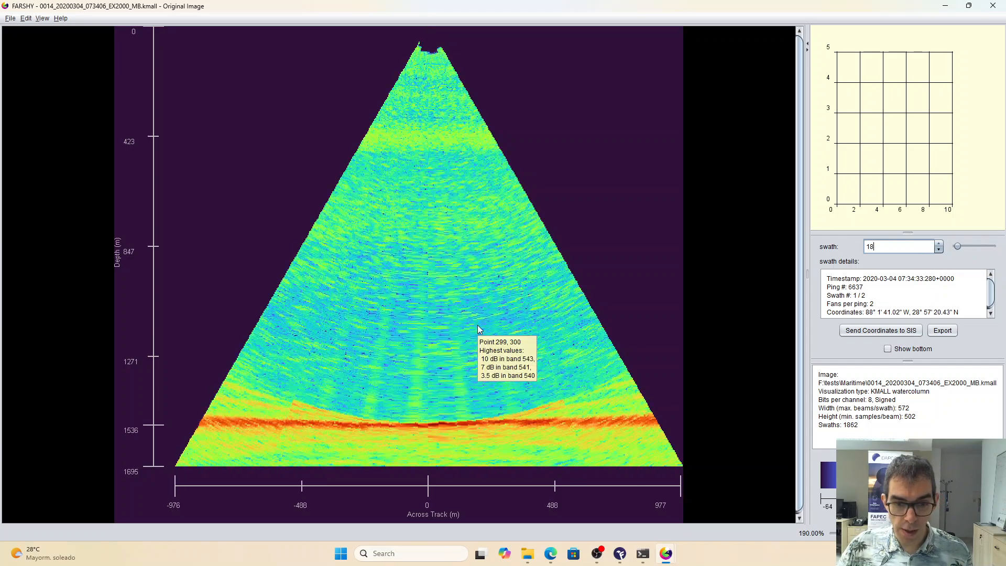
{"action": "key", "text": "Up"}
{"action": "key", "text": "Up"}
{"action": "key", "text": "Up"}
{"action": "key", "text": "Up"}
{"action": "key", "text": "Up"}
{"action": "key", "text": "Up"}
{"action": "key", "text": "Up"}
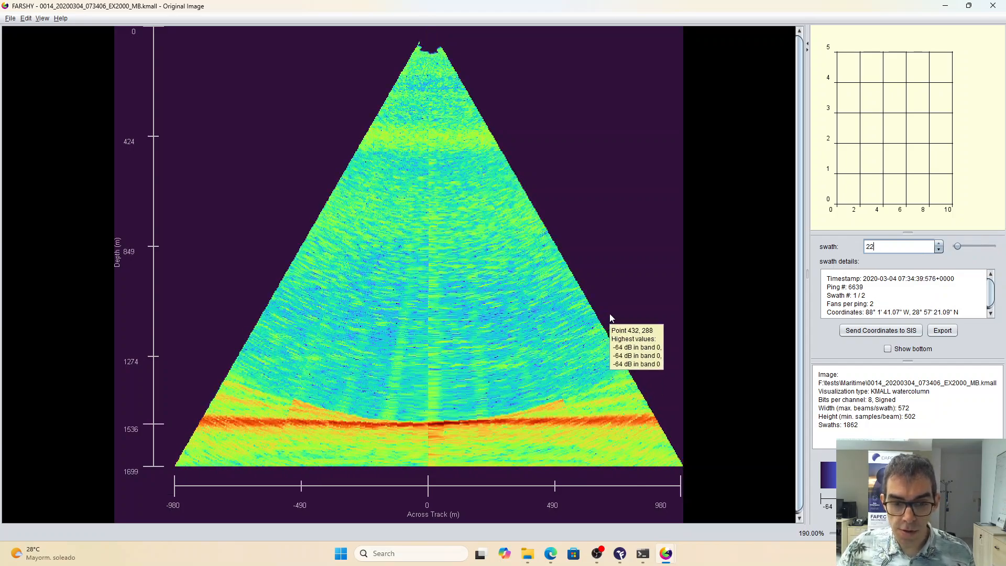
Step: Browse forward through the single water column swaths up to swath 60
{"action": "key", "text": "Up"}
{"action": "key", "text": "Up"}
{"action": "key", "text": "Up"}
{"action": "key", "text": "Up"}
{"action": "key", "text": "Up"}
{"action": "key", "text": "Up"}
{"action": "key", "text": "Up"}
{"action": "key", "text": "Up"}
{"action": "key", "text": "Up"}
{"action": "key", "text": "Up"}
{"action": "key", "text": "Up"}
{"action": "key", "text": "Up"}
{"action": "key", "text": "Up"}
{"action": "key", "text": "Up"}
{"action": "key", "text": "Up"}
{"action": "key", "text": "Up"}
{"action": "key", "text": "Up"}
{"action": "key", "text": "Up"}
{"action": "key", "text": "Up"}
{"action": "key", "text": "Up"}
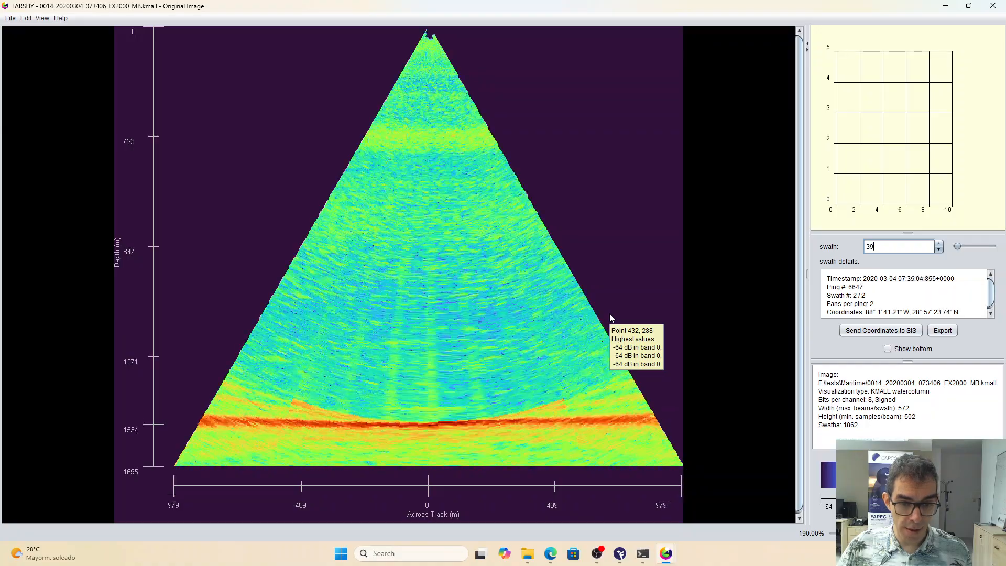
{"action": "key", "text": "Up"}
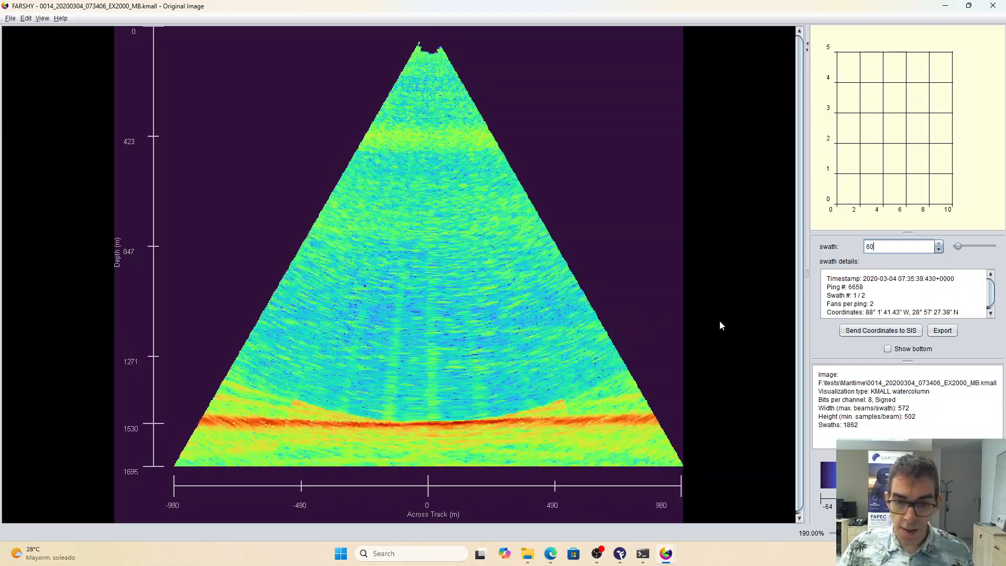
Step: Return to swath 0 and switch the view from the original image to the stacked representation
{"action": "mouse_move", "coordinate": [959, 246]}
{"action": "left_mouse_down"}
{"action": "mouse_move", "coordinate": [994, 251]}
{"action": "mouse_move", "coordinate": [954, 249]}
{"action": "left_mouse_up"}
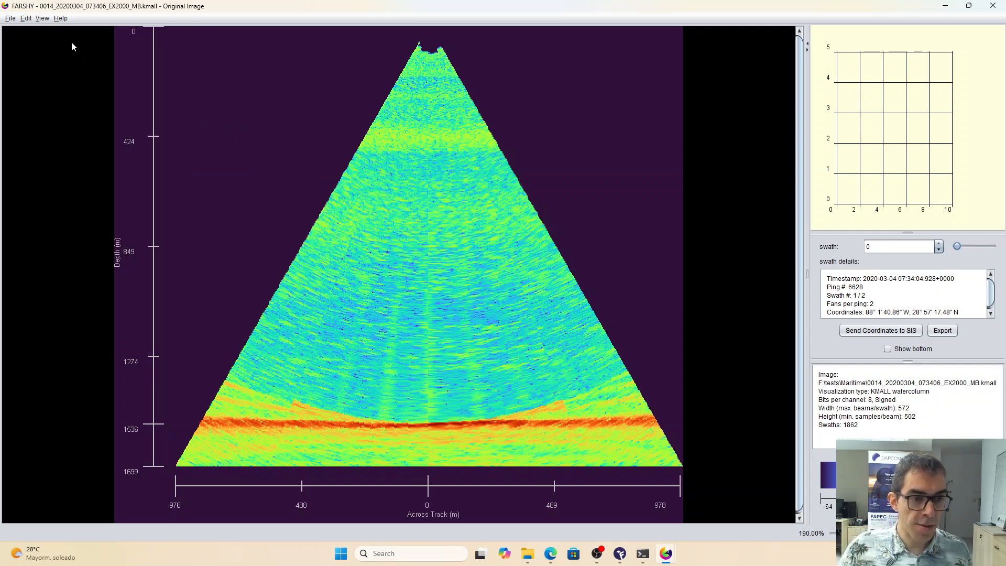
{"action": "left_click", "coordinate": [43, 19]}
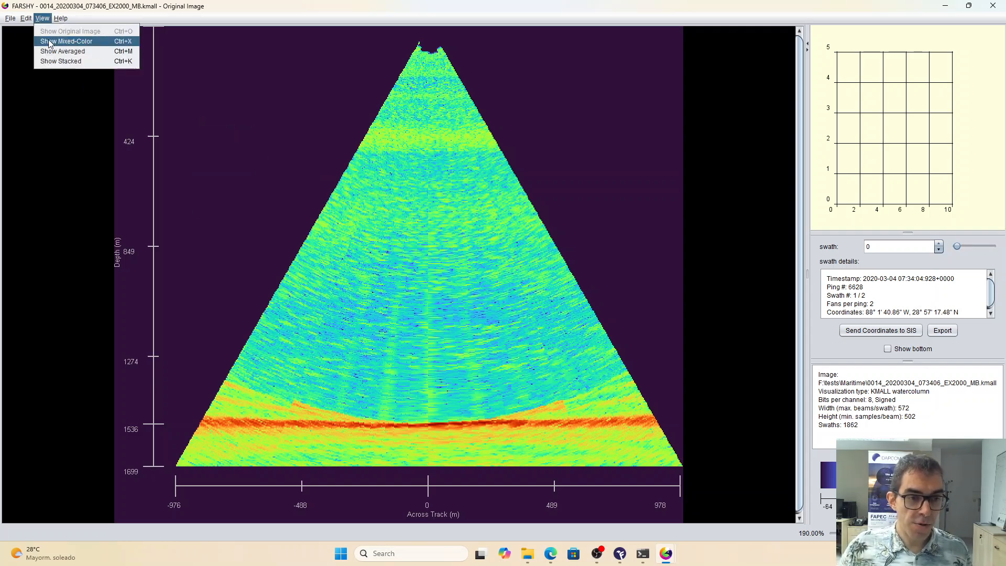
{"action": "left_click", "coordinate": [81, 64]}
Step: Browse forward through the stacked swath ranges up to swaths 568 - 575
{"action": "scroll", "coordinate": [595, 284], "scroll_direction": "down", "scroll_amount": 3}
{"action": "scroll", "coordinate": [596, 284], "scroll_direction": "up", "scroll_amount": 8}
{"action": "scroll", "coordinate": [649, 284], "scroll_direction": "down", "scroll_amount": 3}
{"action": "scroll", "coordinate": [655, 284], "scroll_direction": "down", "scroll_amount": 17}
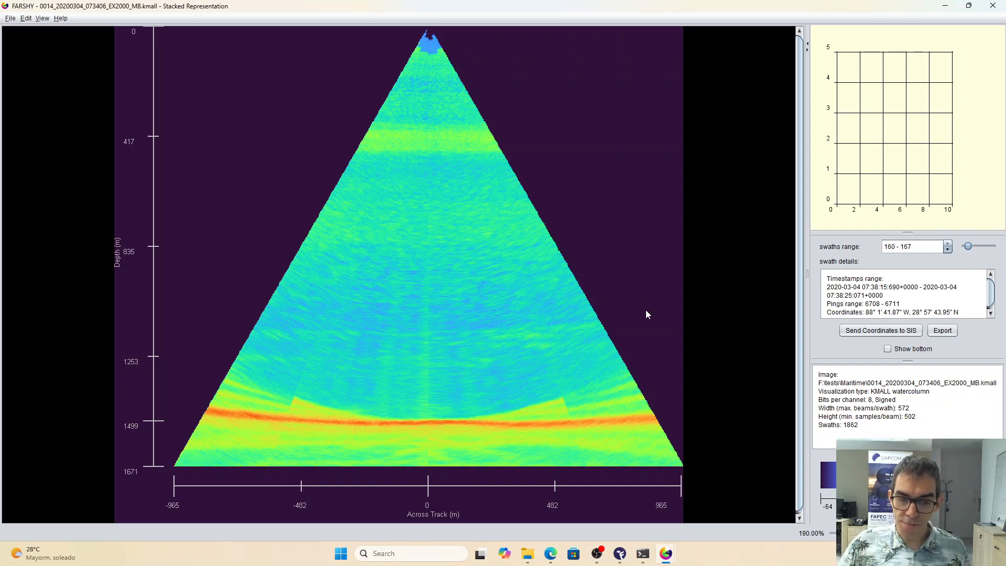
{"action": "scroll", "coordinate": [646, 310], "scroll_direction": "down", "scroll_amount": 9}
{"action": "scroll", "coordinate": [646, 310], "scroll_direction": "down", "scroll_amount": 11}
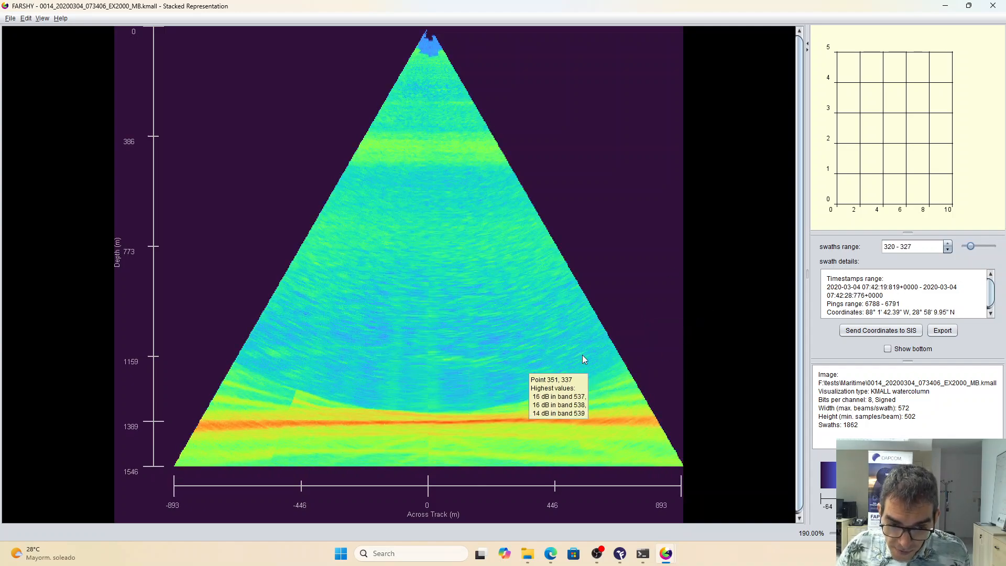
{"action": "scroll", "coordinate": [647, 329], "scroll_direction": "up", "scroll_amount": 5}
{"action": "scroll", "coordinate": [650, 333], "scroll_direction": "down", "scroll_amount": 20}
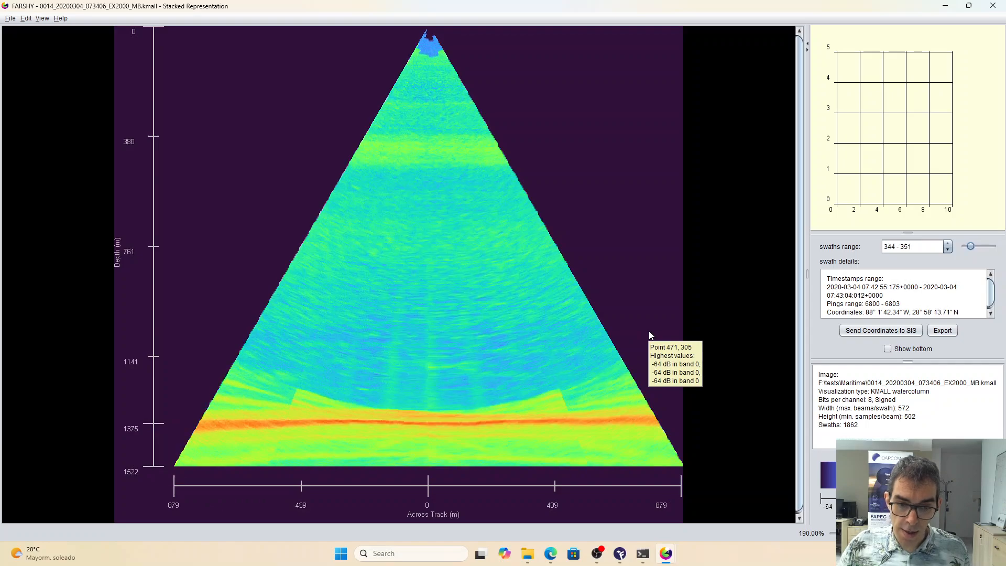
{"action": "scroll", "coordinate": [650, 334], "scroll_direction": "down", "scroll_amount": 5}
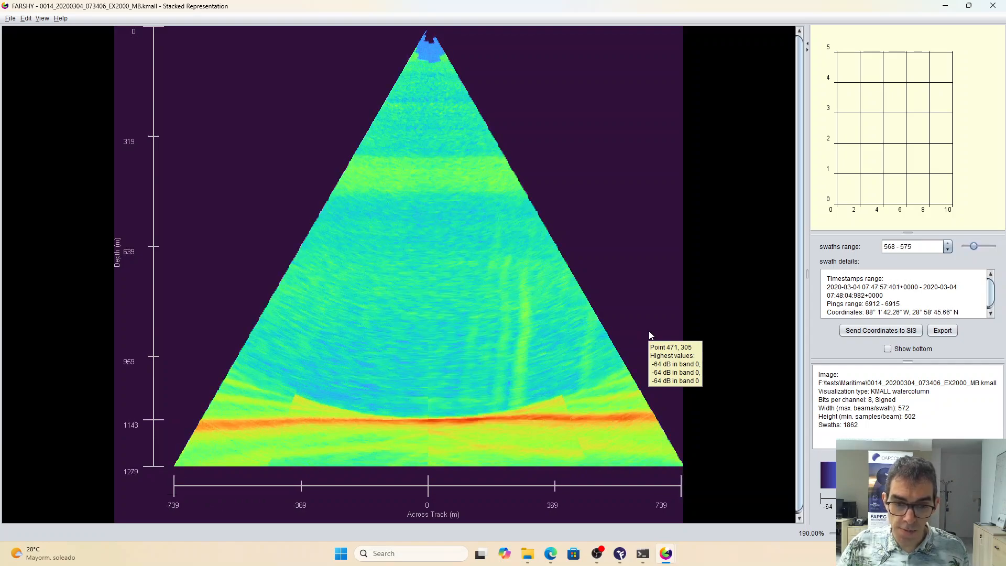
Step: Go back and forth through the neighbouring stacked ranges to examine the vertical plumes, ending on swaths 552 - 559
{"action": "scroll", "coordinate": [649, 336], "scroll_direction": "down", "scroll_amount": 10}
{"action": "scroll", "coordinate": [649, 332], "scroll_direction": "up", "scroll_amount": 10}
{"action": "scroll", "coordinate": [649, 330], "scroll_direction": "down", "scroll_amount": 4}
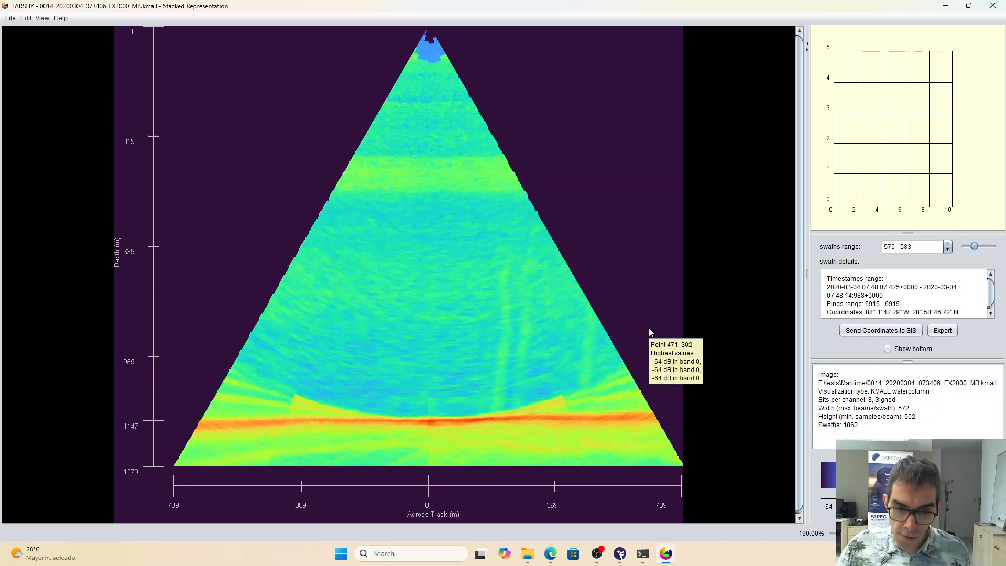
{"action": "scroll", "coordinate": [653, 329], "scroll_direction": "up", "scroll_amount": 4}
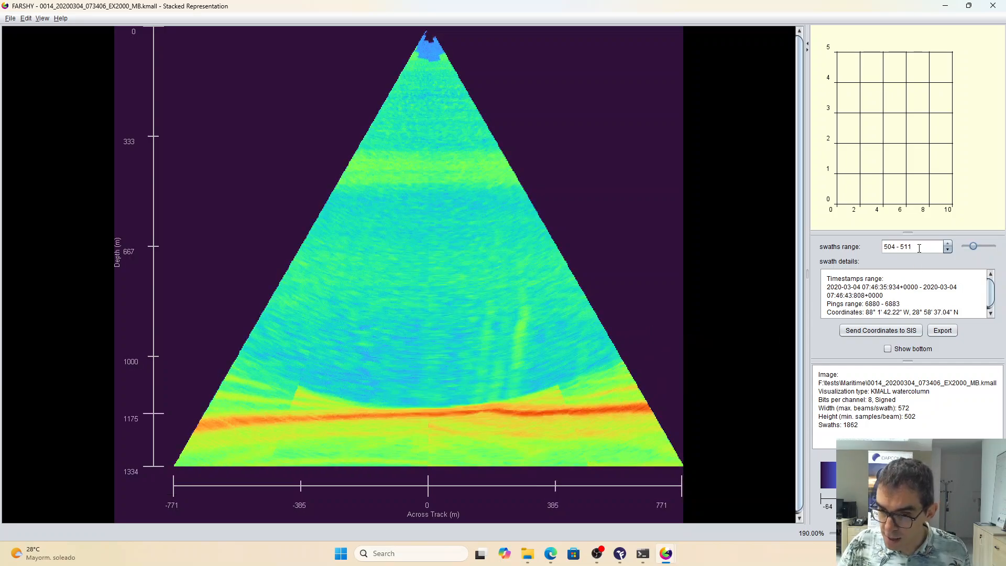
{"action": "scroll", "coordinate": [919, 248], "scroll_direction": "up", "scroll_amount": 2}
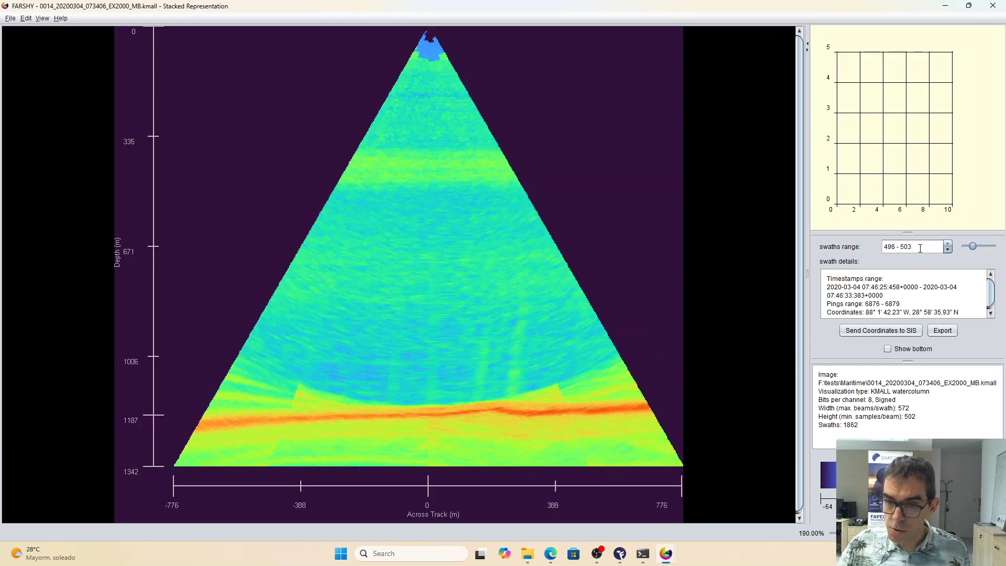
{"action": "scroll", "coordinate": [920, 249], "scroll_direction": "down", "scroll_amount": 1}
{"action": "scroll", "coordinate": [919, 248], "scroll_direction": "down", "scroll_amount": 7}
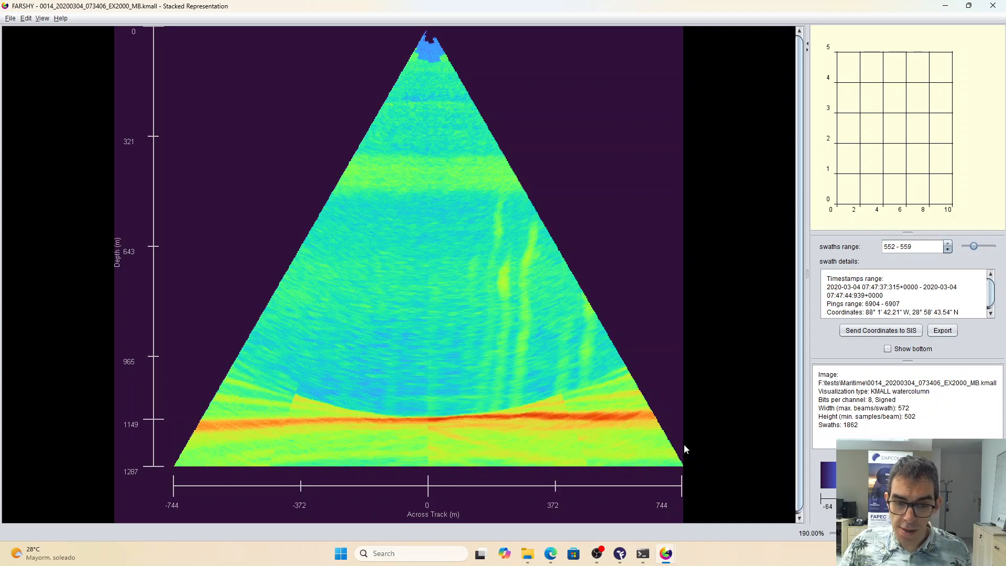
Step: Overlay the detected bottom on the stacked fan image and browse the ranges back to swaths 248 - 255
{"action": "left_click", "coordinate": [888, 349]}
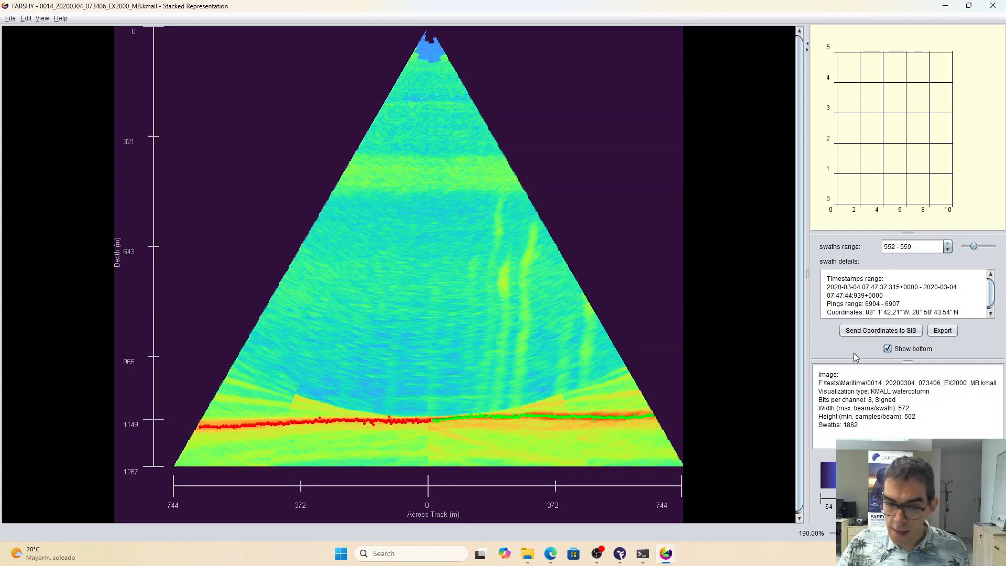
{"action": "scroll", "coordinate": [558, 394], "scroll_direction": "up", "scroll_amount": 1}
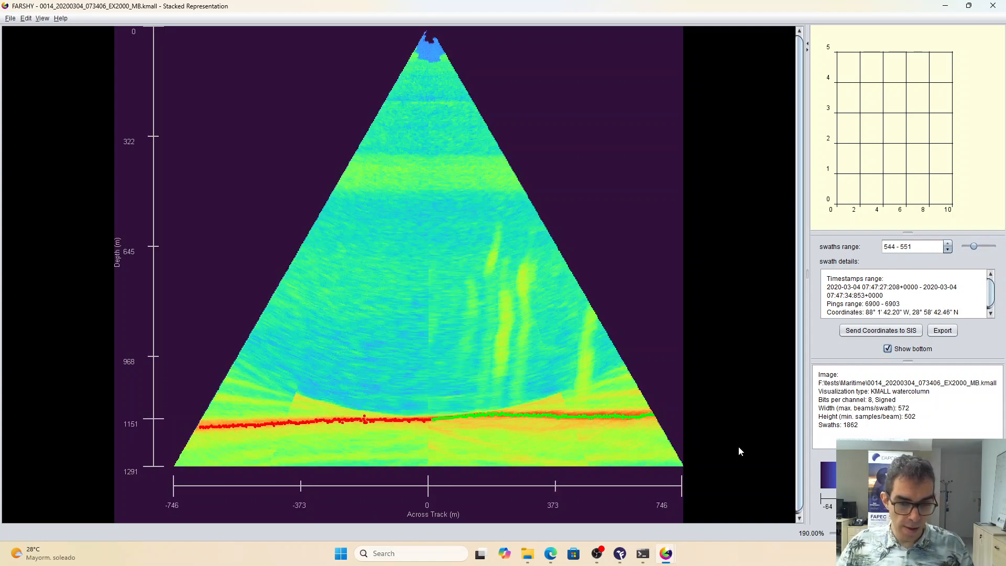
{"action": "scroll", "coordinate": [725, 371], "scroll_direction": "up", "scroll_amount": 4}
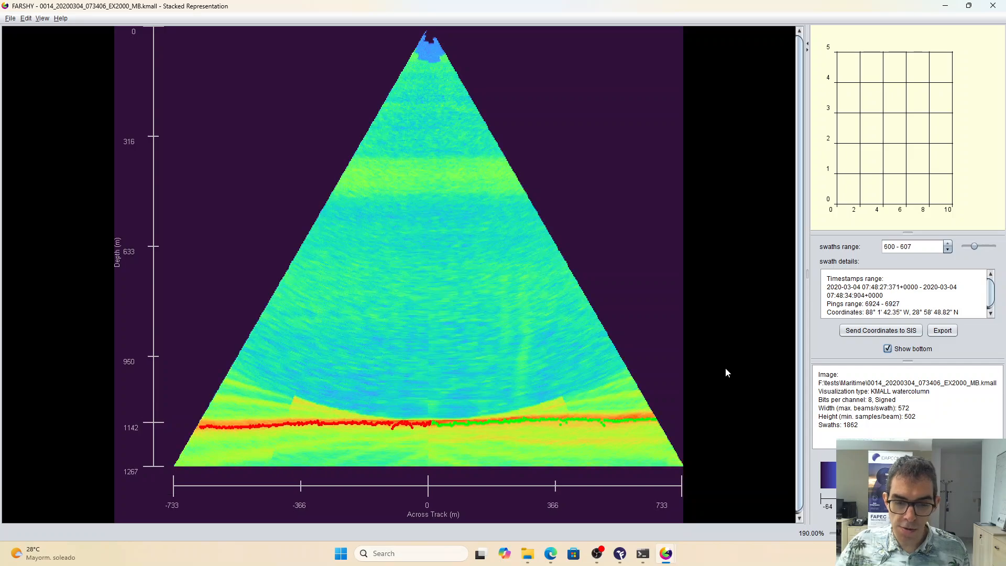
{"action": "scroll", "coordinate": [726, 369], "scroll_direction": "up", "scroll_amount": 20}
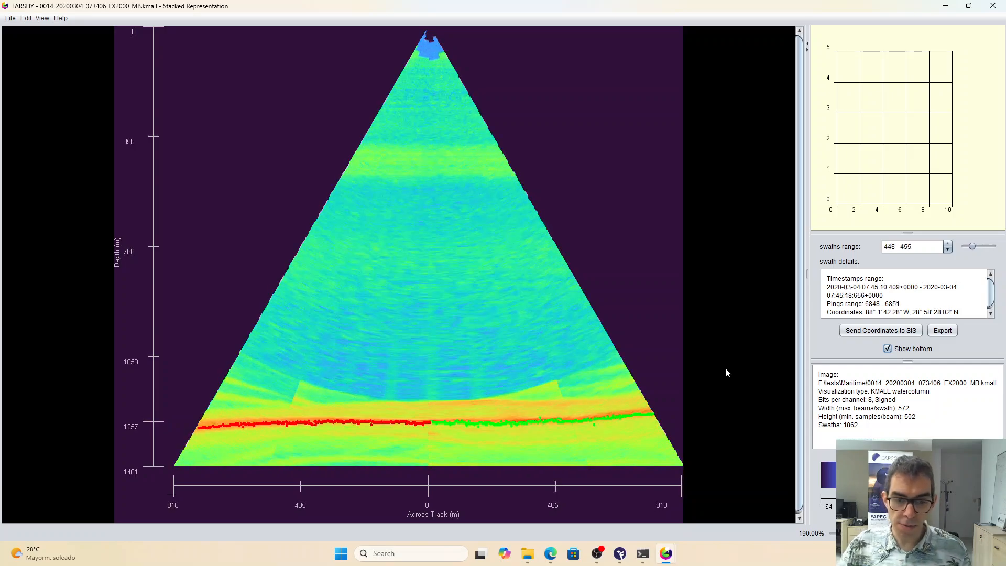
{"action": "scroll", "coordinate": [725, 367], "scroll_direction": "up", "scroll_amount": 13}
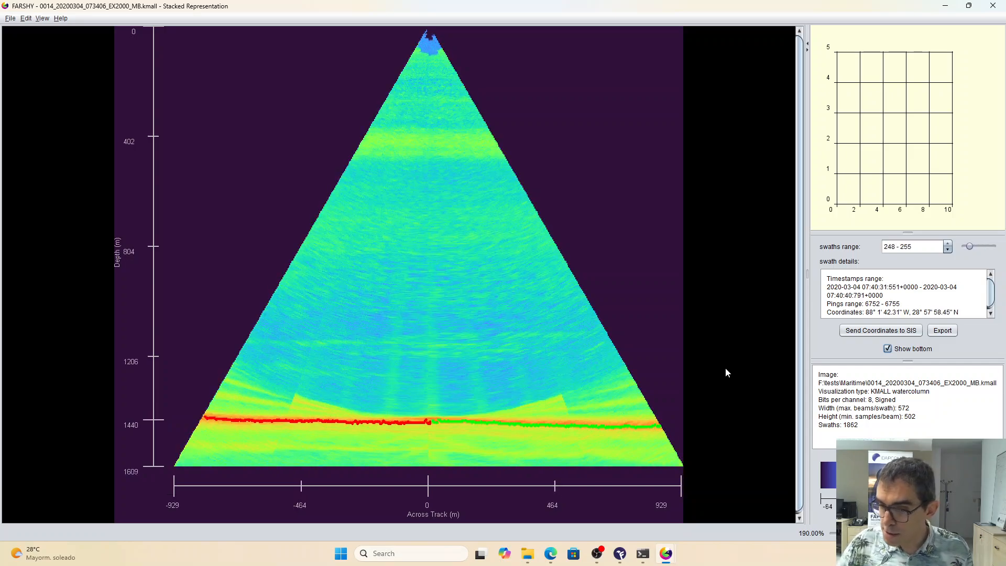
Step: Enlarge the swath details area to fit its full text
{"action": "left_click_drag", "start_coordinate": [916, 366], "coordinate": [915, 373]}
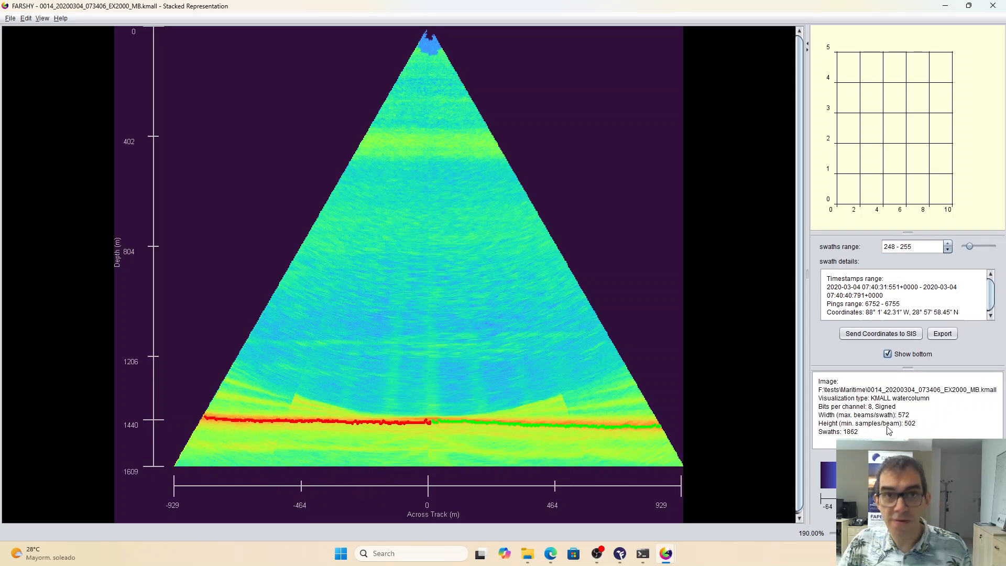
{"action": "left_click_drag", "start_coordinate": [915, 371], "coordinate": [914, 378]}
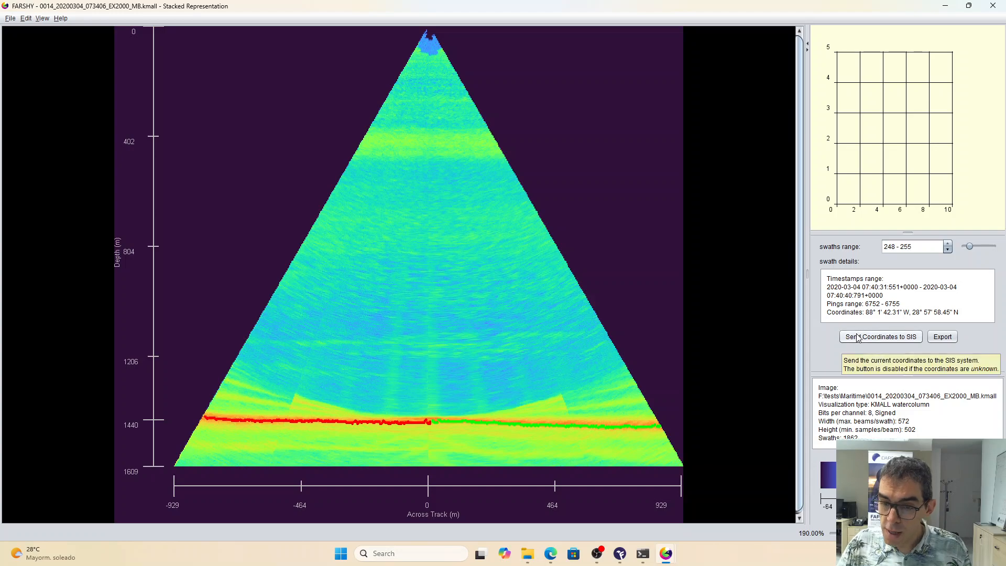
Step: Send the coordinates of swaths 536 - 543 to SIS under the name Object 1, and review the sent message
{"action": "mouse_move", "coordinate": [559, 350]}
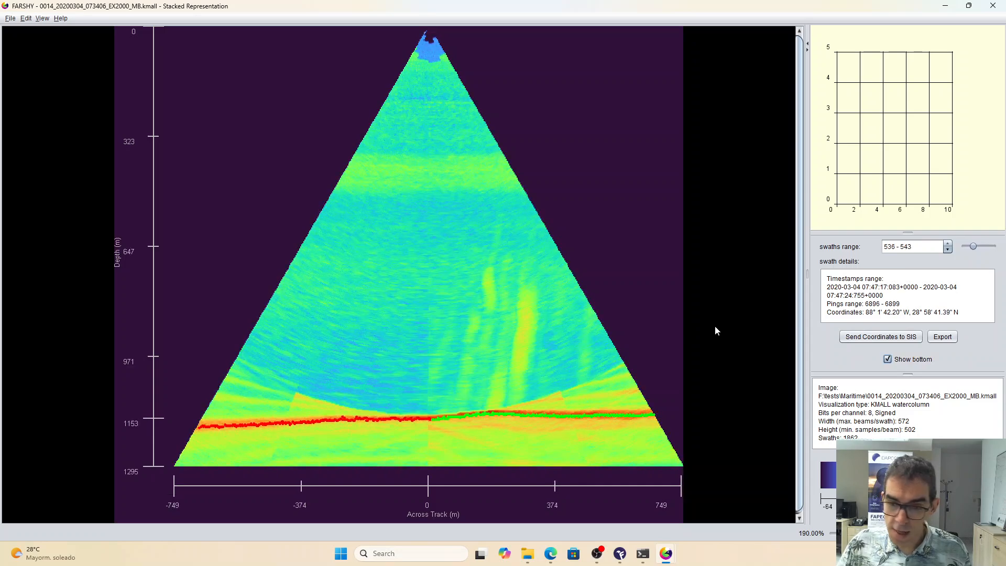
{"action": "left_click", "coordinate": [885, 336]}
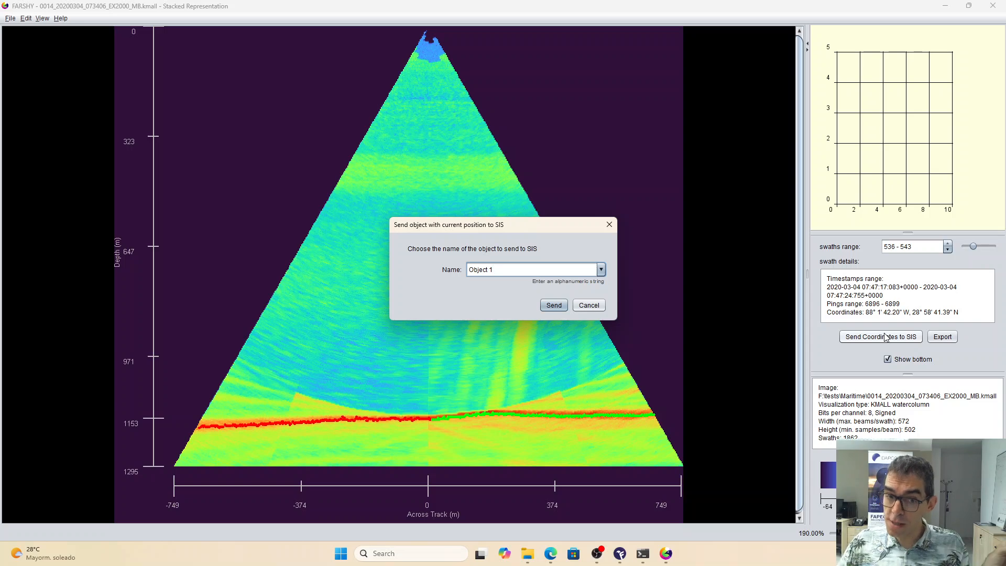
{"action": "left_click_drag", "start_coordinate": [508, 272], "coordinate": [468, 270]}
{"action": "left_click", "coordinate": [503, 269]}
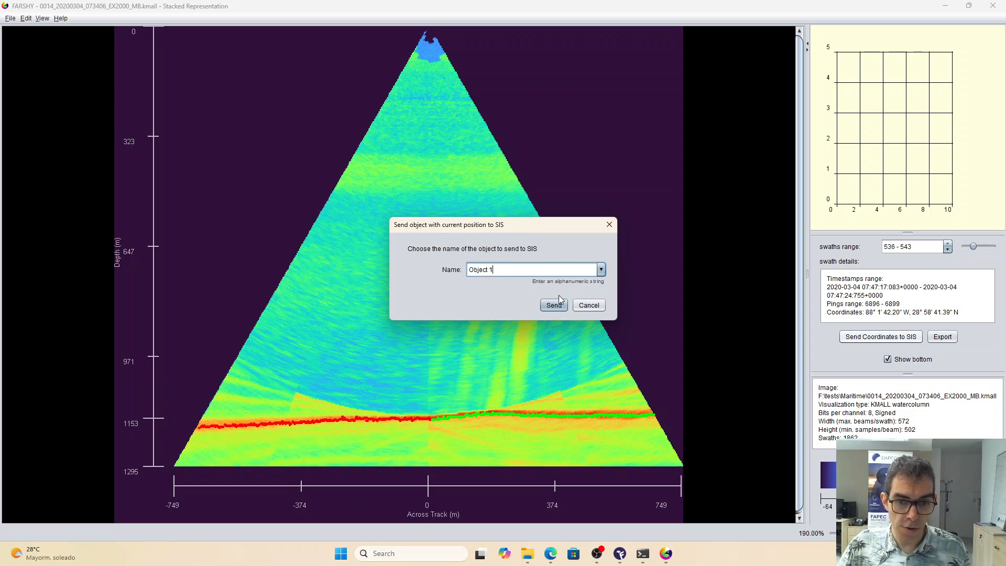
{"action": "left_click", "coordinate": [552, 305]}
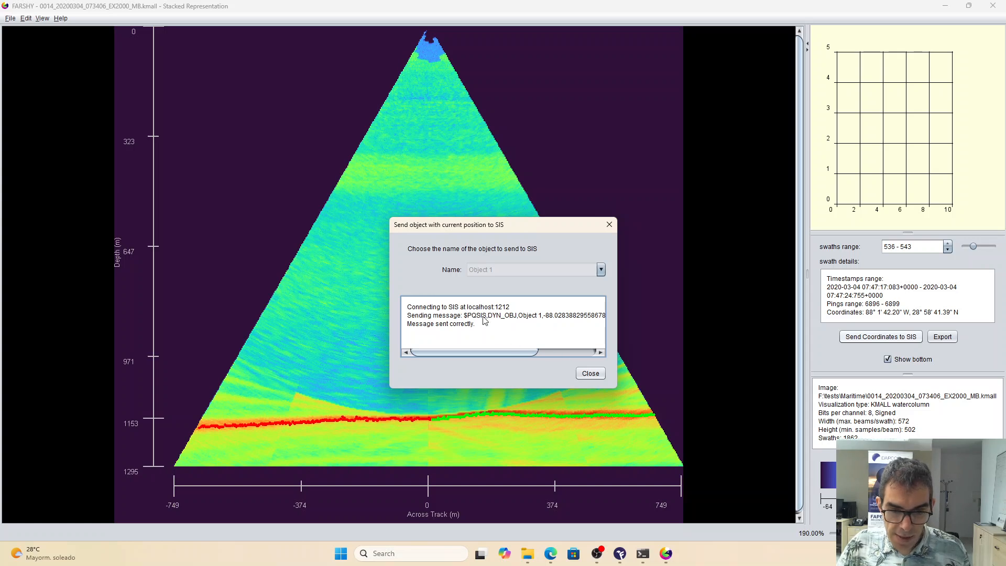
{"action": "left_click_drag", "start_coordinate": [498, 352], "coordinate": [524, 354]}
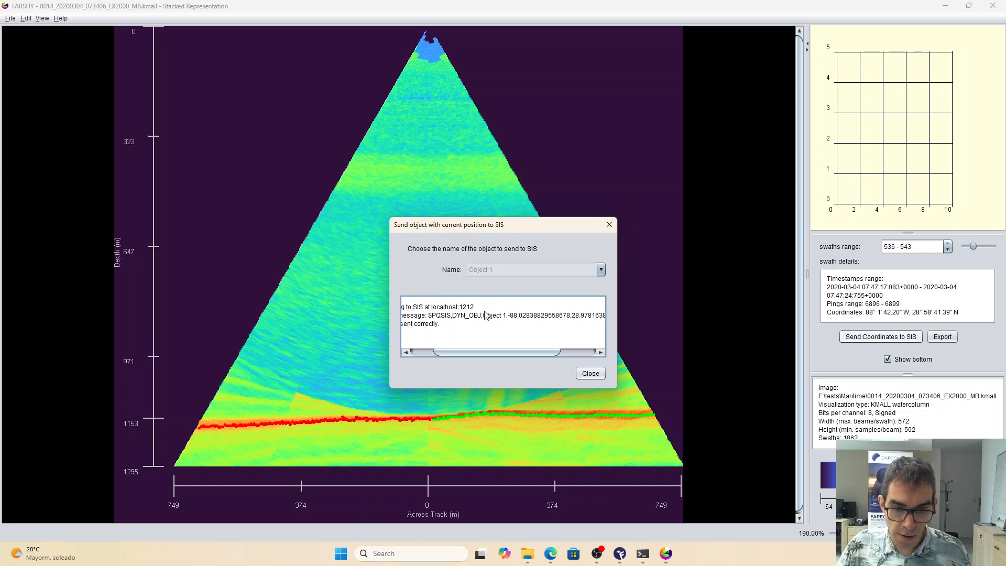
{"action": "left_click", "coordinate": [591, 373]}
Step: Advance to swaths 736 - 743 and send their coordinates to SIS under the name Object 2
{"action": "mouse_move", "coordinate": [592, 373]}
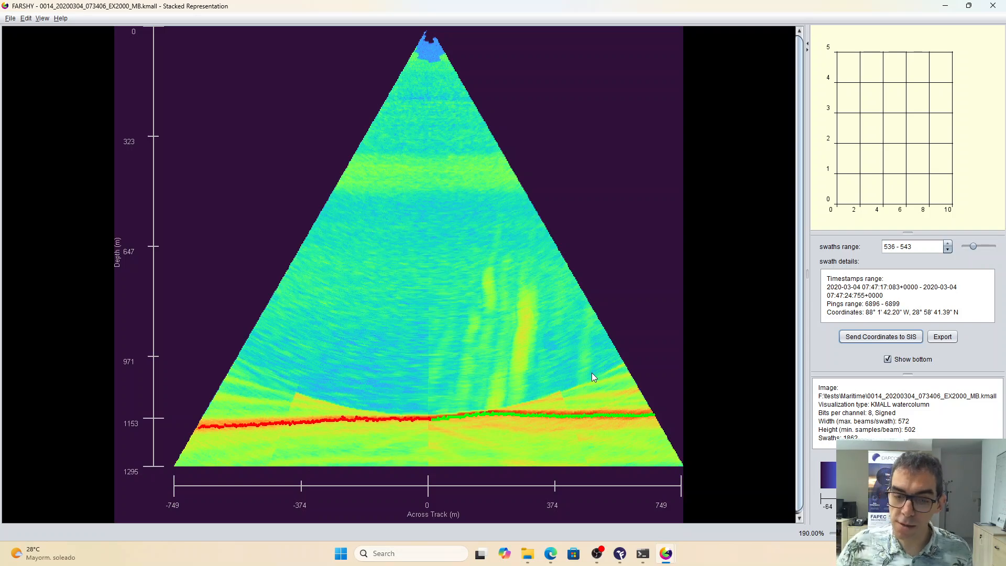
{"action": "scroll", "coordinate": [453, 338], "scroll_direction": "down", "scroll_amount": 20}
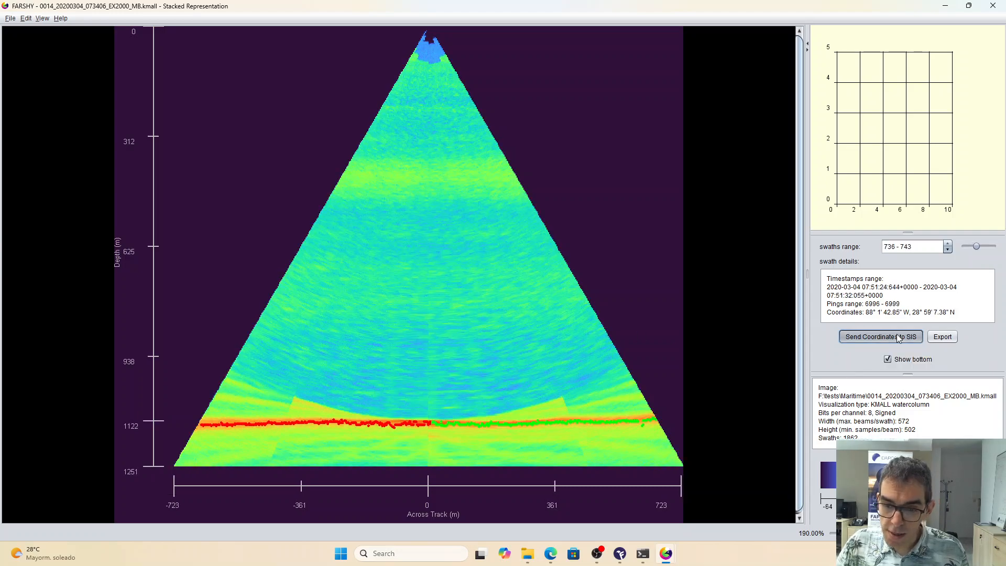
{"action": "left_click", "coordinate": [881, 336]}
{"action": "key", "text": "BackSpace"}
{"action": "type", "text": "2"}
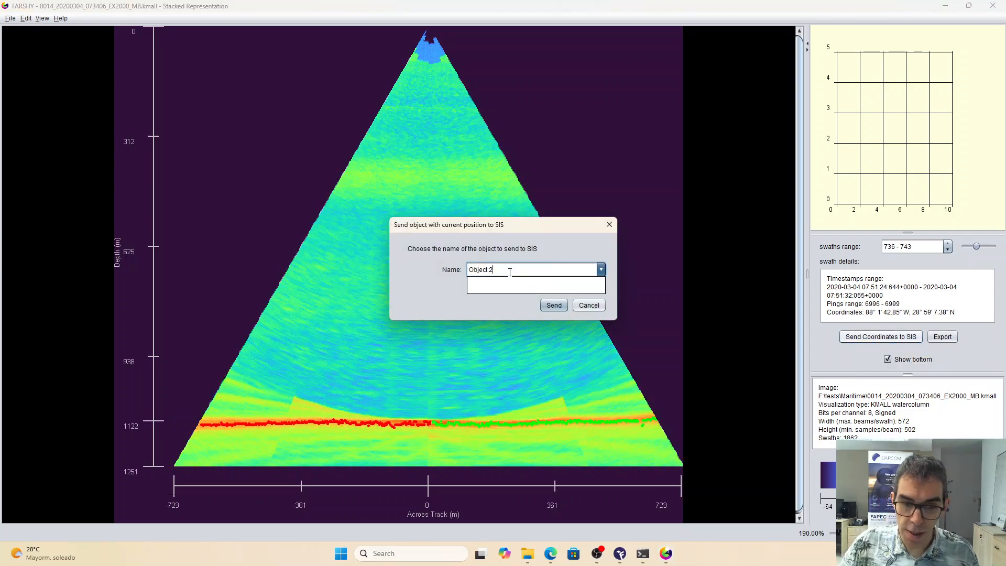
{"action": "key", "text": "Return"}
{"action": "left_click", "coordinate": [591, 373]}
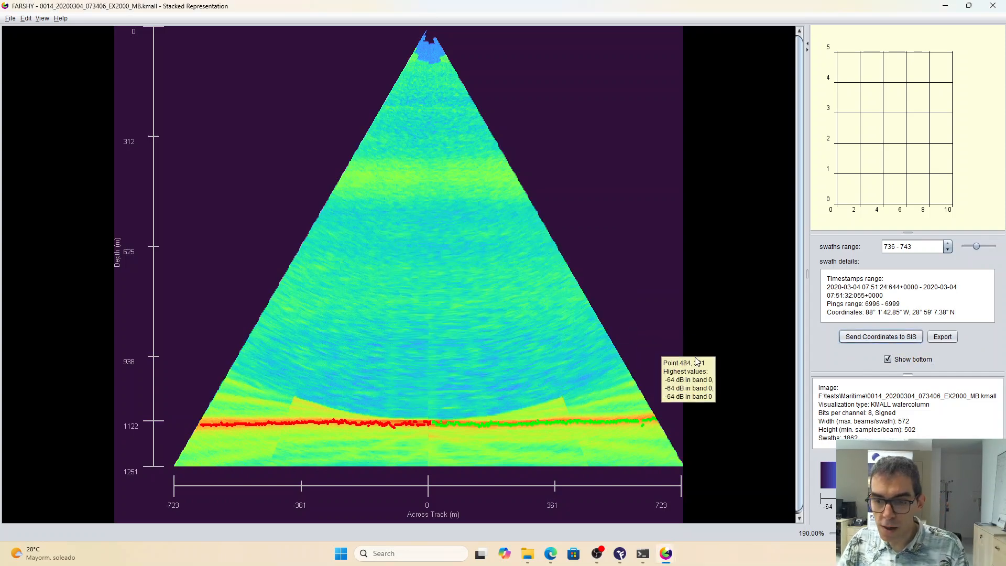
Step: Review the objects sent to SIS for export, choose 0014_20200304_073406_EX2000_MB.kmall.csv in Documents as destination file, and cancel the export
{"action": "left_click", "coordinate": [942, 338]}
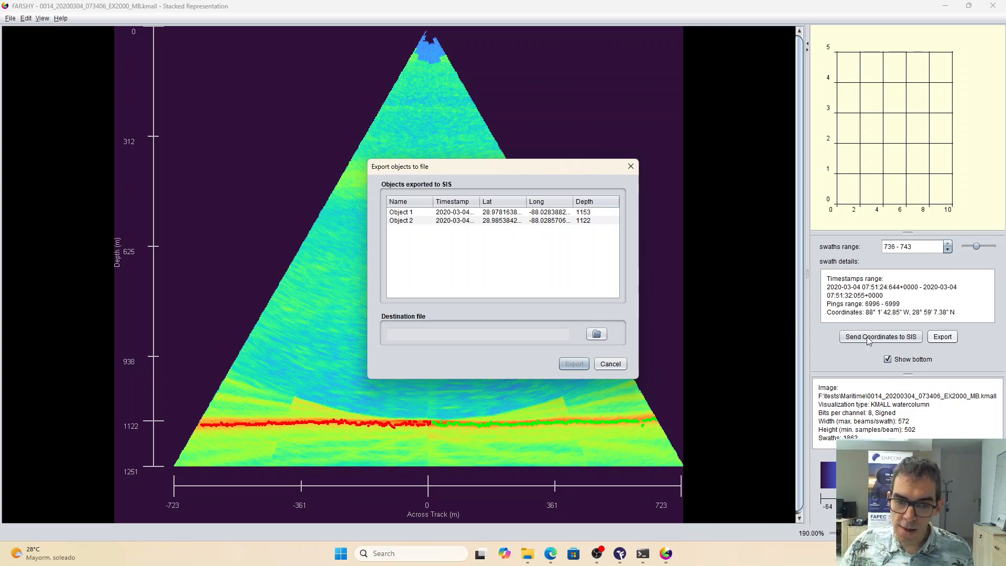
{"action": "left_click_drag", "start_coordinate": [479, 202], "coordinate": [485, 201]}
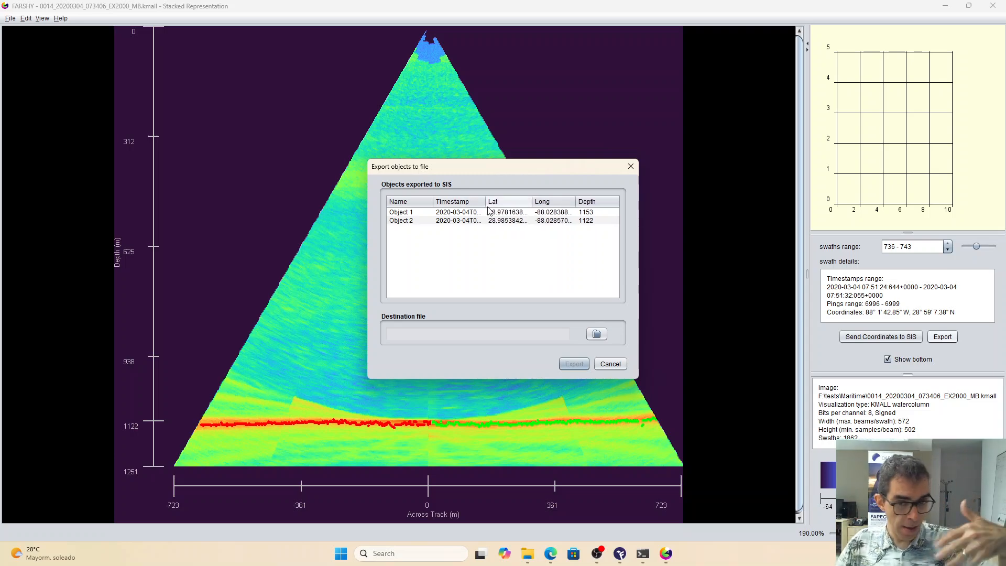
{"action": "left_click", "coordinate": [599, 335]}
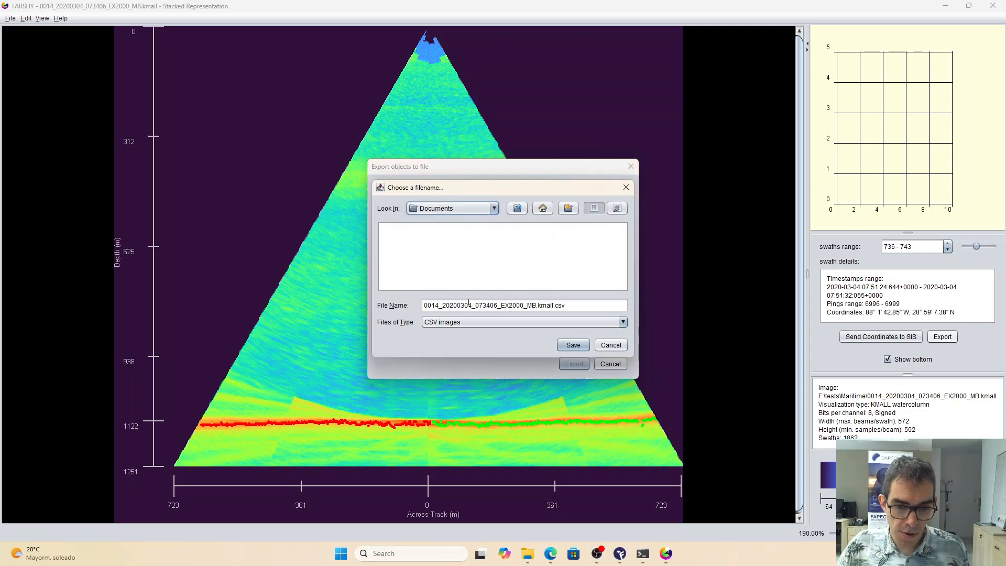
{"action": "left_click", "coordinate": [573, 345]}
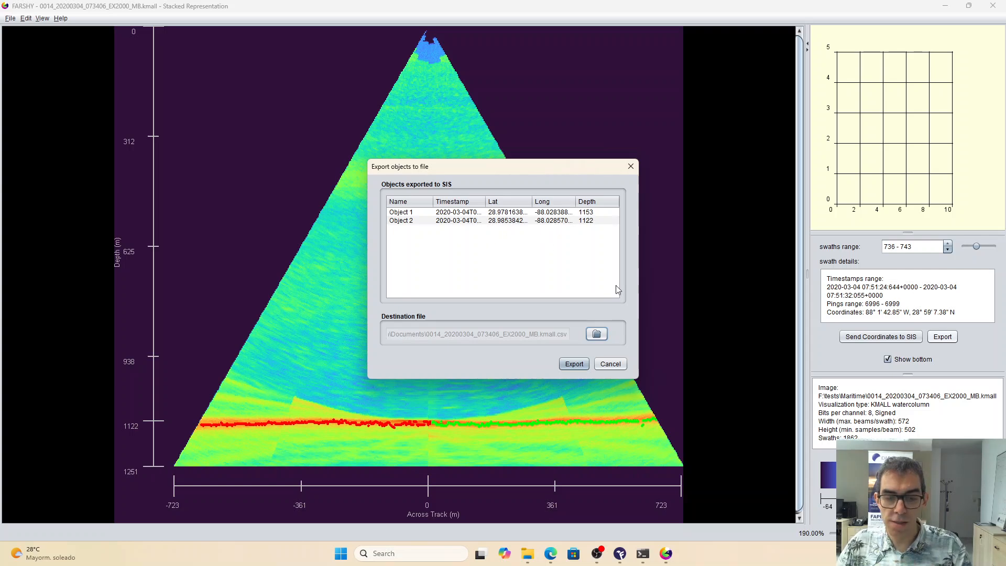
{"action": "left_click", "coordinate": [616, 363]}
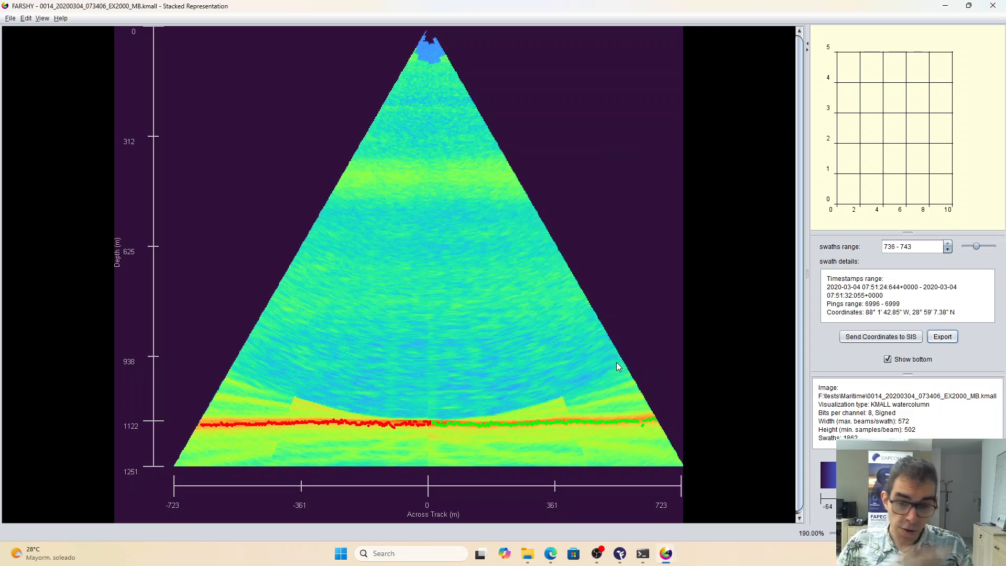
Step: Widen the side panel with the graph, swath details and color scale at the expense of the fan image
{"action": "mouse_move", "coordinate": [616, 363]}
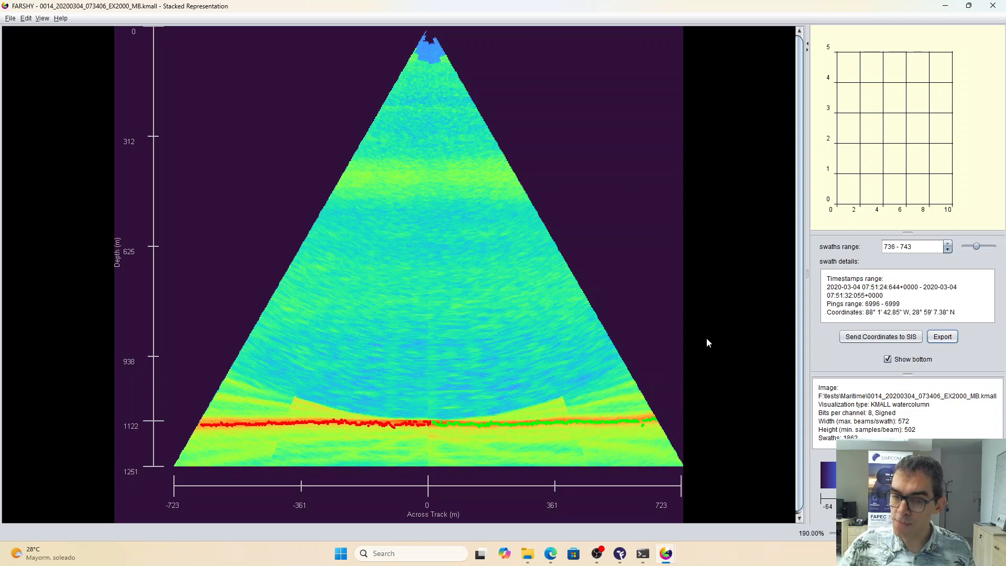
{"action": "left_click_drag", "start_coordinate": [807, 282], "coordinate": [652, 294]}
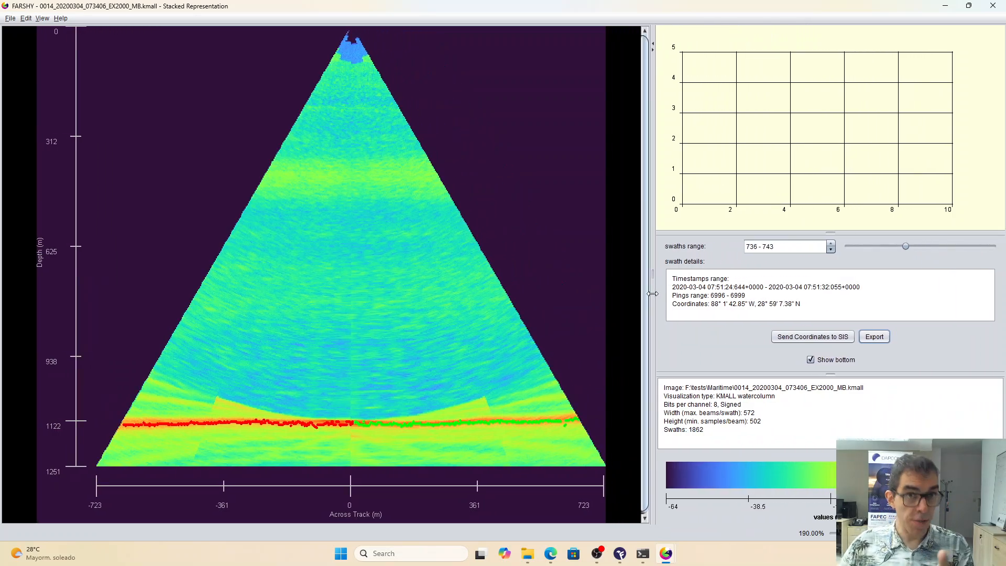
Step: Show the along-track view of the stacked swaths in the graph area and enlarge that area vertically
{"action": "right_click", "coordinate": [476, 216]}
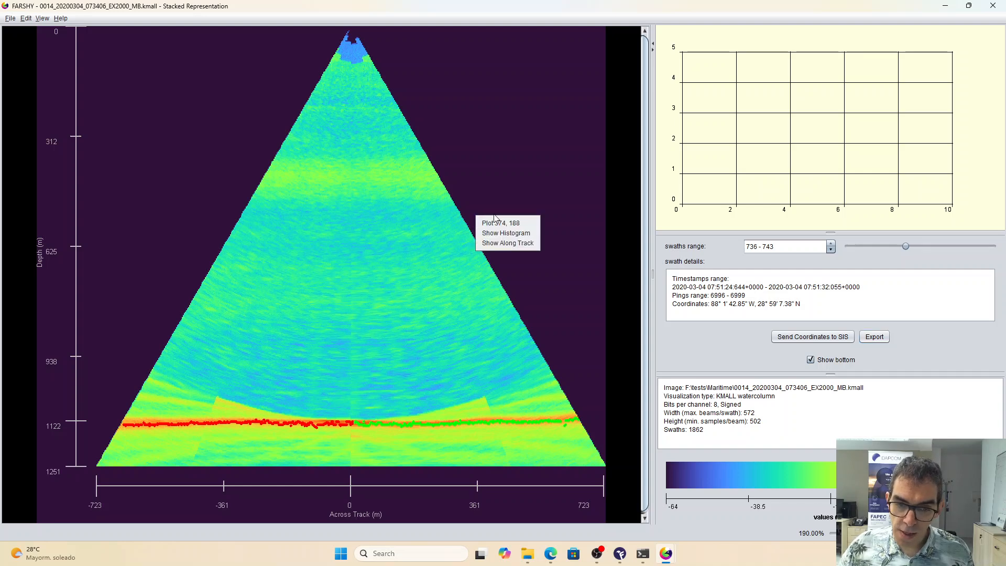
{"action": "left_click", "coordinate": [516, 243]}
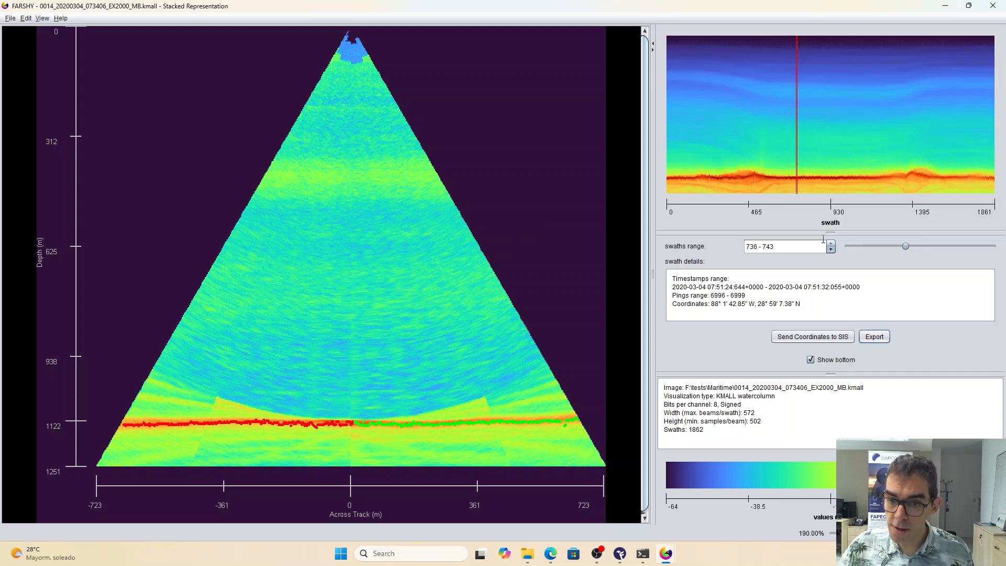
{"action": "left_click_drag", "start_coordinate": [832, 233], "coordinate": [839, 306]}
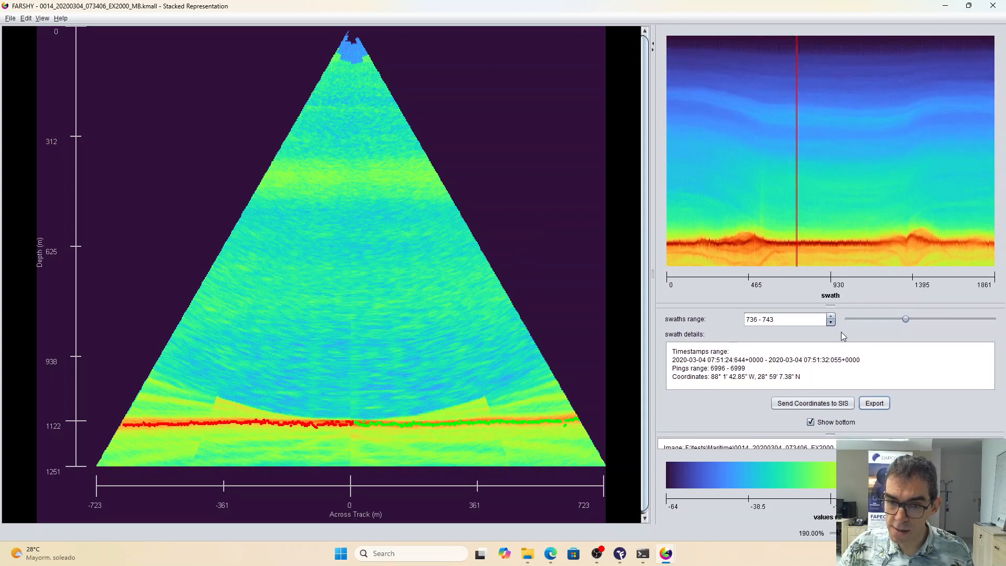
Step: Browse the stacked swaths between 736 - 743 and 472 - 479, comparing the fan image with the along-track marker, and stop at 512 - 519
{"action": "scroll", "coordinate": [455, 328], "scroll_direction": "up", "scroll_amount": 20}
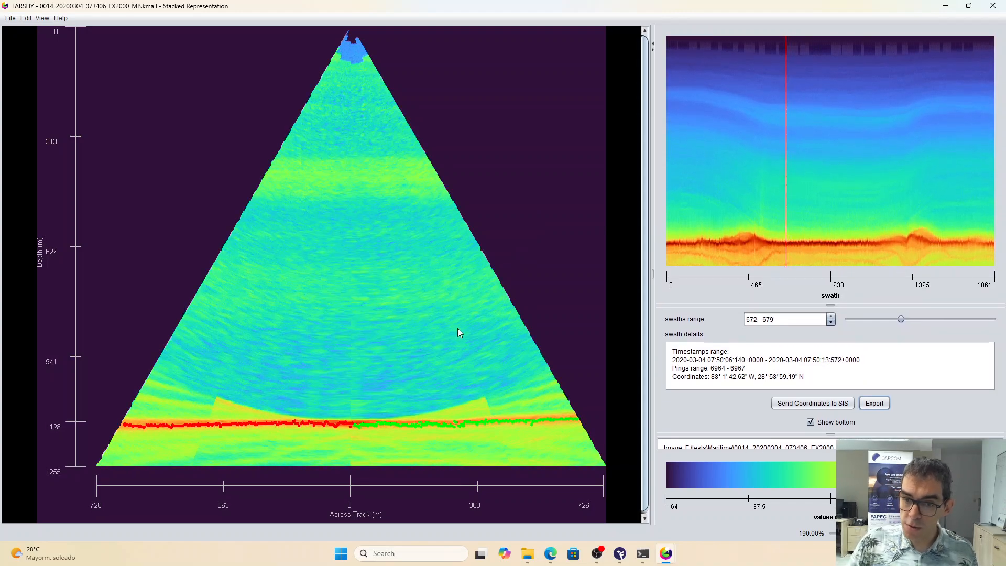
{"action": "scroll", "coordinate": [456, 329], "scroll_direction": "up", "scroll_amount": 8}
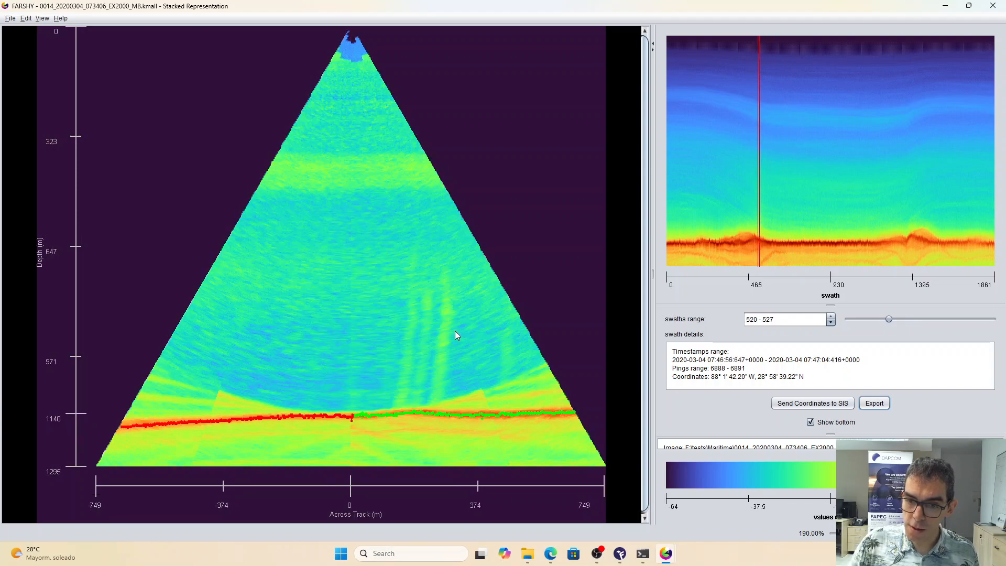
{"action": "mouse_move", "coordinate": [460, 318]}
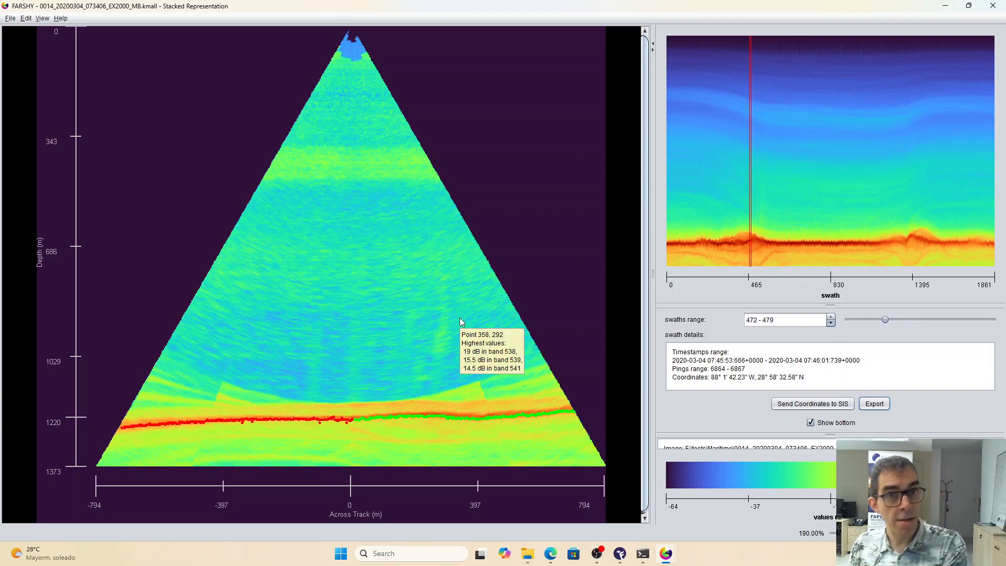
{"action": "scroll", "coordinate": [460, 317], "scroll_direction": "down", "scroll_amount": 9}
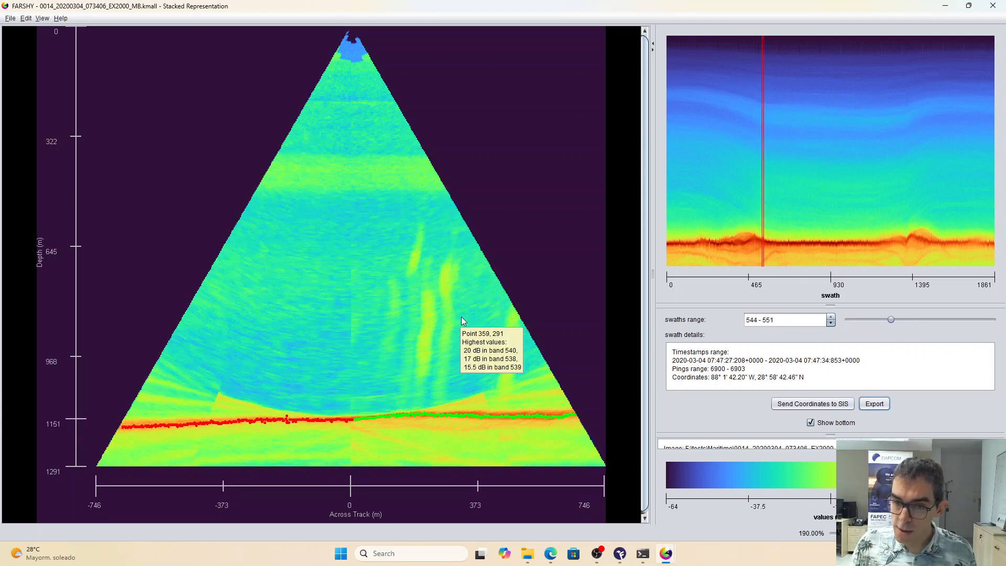
{"action": "scroll", "coordinate": [461, 316], "scroll_direction": "down", "scroll_amount": 7}
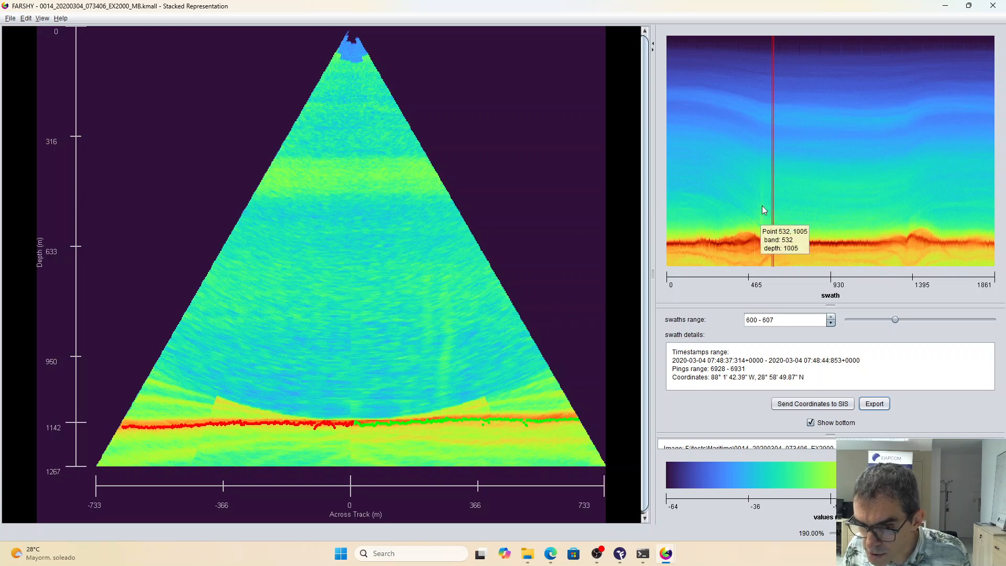
{"action": "scroll", "coordinate": [557, 279], "scroll_direction": "up", "scroll_amount": 10}
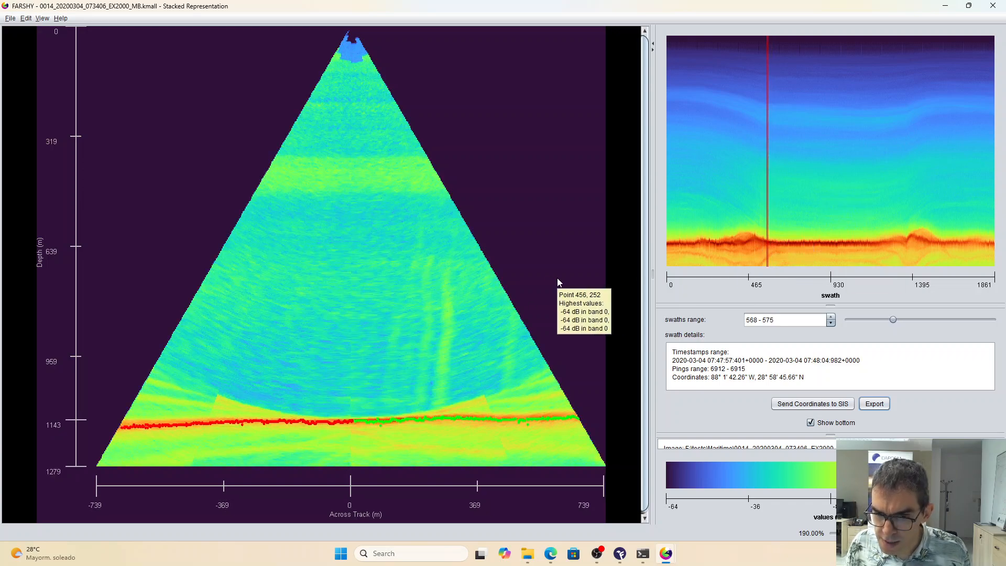
{"action": "scroll", "coordinate": [557, 278], "scroll_direction": "up", "scroll_amount": 4}
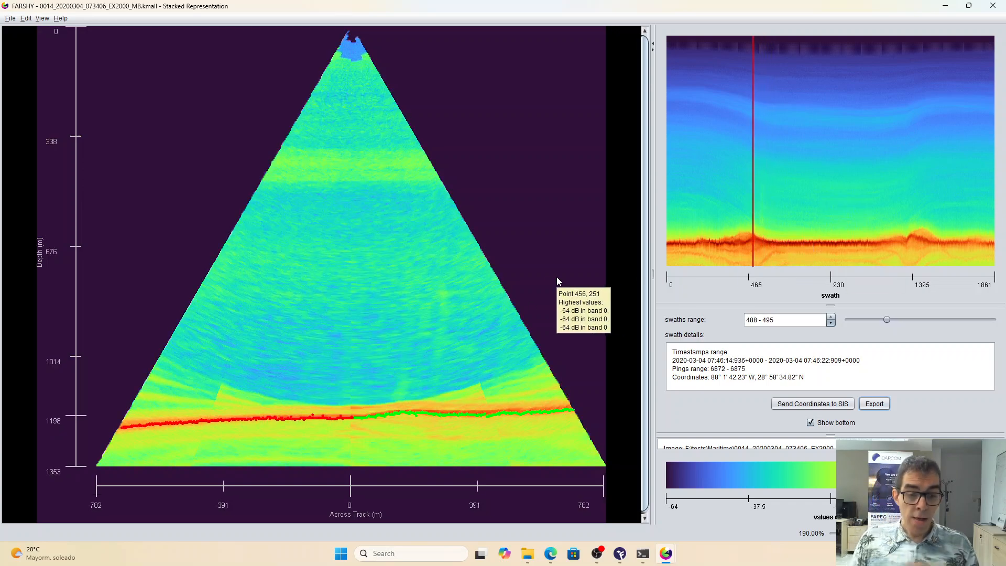
{"action": "scroll", "coordinate": [557, 278], "scroll_direction": "down", "scroll_amount": 3}
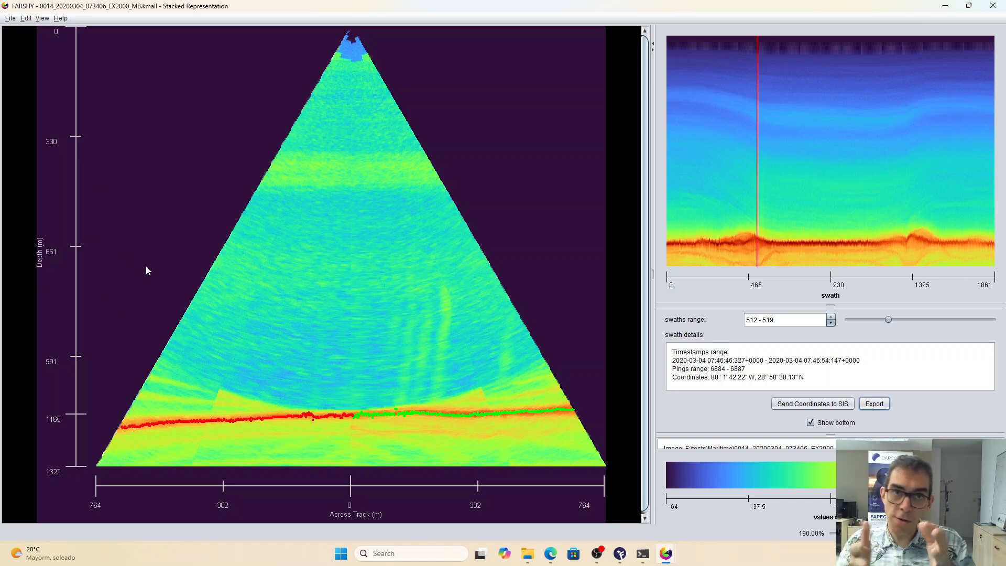
Step: Go back to swaths 440 - 447 and forward again to 528 - 535, examining how the depth scale adapts to each range
{"action": "key", "text": "Left"}
{"action": "key", "text": "Left"}
{"action": "key", "text": "Left"}
{"action": "key", "text": "Left"}
{"action": "key", "text": "Left"}
{"action": "key", "text": "Left"}
{"action": "key", "text": "Left"}
{"action": "key", "text": "Left"}
{"action": "key", "text": "Left"}
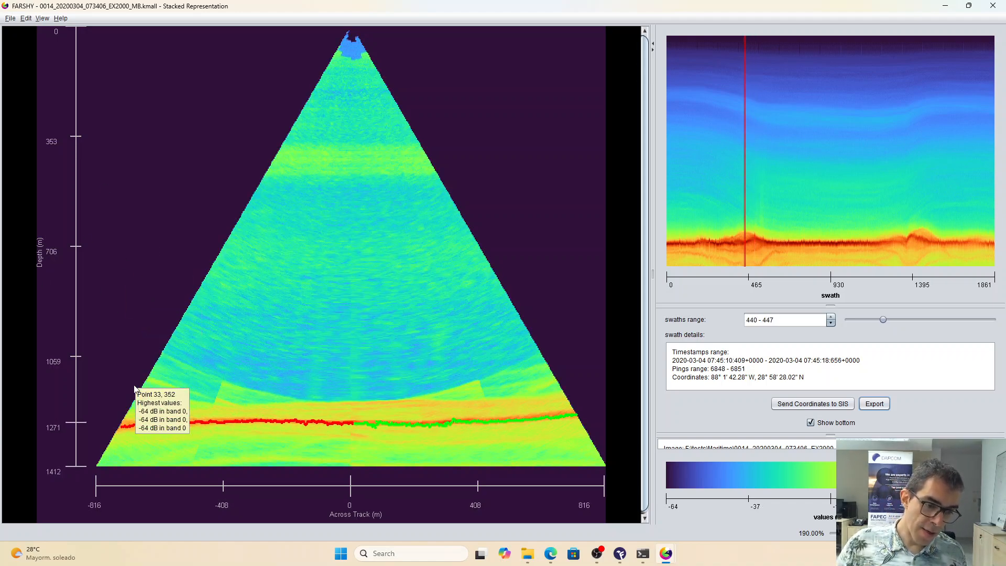
{"action": "key", "text": "Right"}
{"action": "key", "text": "Right"}
{"action": "key", "text": "Right"}
{"action": "key", "text": "Right"}
{"action": "key", "text": "Right"}
{"action": "key", "text": "Right"}
{"action": "key", "text": "Right"}
{"action": "key", "text": "Right"}
{"action": "key", "text": "Right"}
{"action": "key", "text": "Right"}
{"action": "key", "text": "Right"}
{"action": "key", "text": "Right"}
{"action": "key", "text": "Right"}
{"action": "key", "text": "Right"}
{"action": "key", "text": "Right"}
{"action": "key", "text": "Right"}
{"action": "key", "text": "Right"}
{"action": "key", "text": "Right"}
{"action": "key", "text": "Left"}
{"action": "key", "text": "Left"}
{"action": "key", "text": "Left"}
{"action": "key", "text": "Left"}
{"action": "key", "text": "Left"}
{"action": "key", "text": "Left"}
{"action": "key", "text": "Left"}
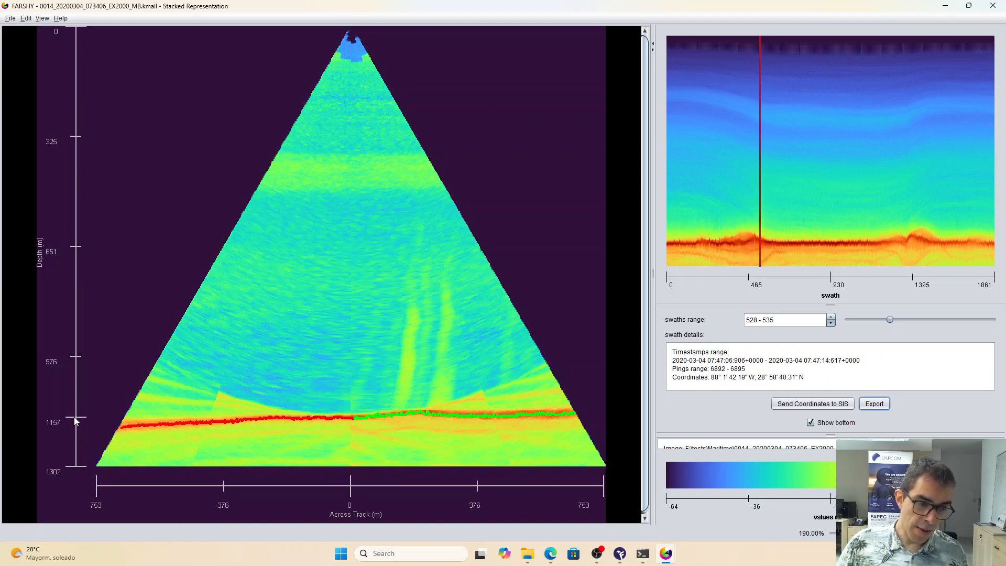
Step: Advance through swaths 672 - 679 and beyond, examining the bottom line against the depth scale
{"action": "key", "text": "Right"}
{"action": "key", "text": "Right"}
{"action": "key", "text": "Right"}
{"action": "key", "text": "Right"}
{"action": "key", "text": "Right"}
{"action": "key", "text": "Right"}
{"action": "key", "text": "Right"}
{"action": "key", "text": "Right"}
{"action": "key", "text": "Right"}
{"action": "key", "text": "Right"}
{"action": "key", "text": "Right"}
{"action": "key", "text": "Right"}
{"action": "key", "text": "Right"}
{"action": "key", "text": "Right"}
{"action": "key", "text": "Right"}
{"action": "key", "text": "Right"}
{"action": "key", "text": "Right"}
{"action": "key", "text": "Right"}
{"action": "key", "text": "Right"}
{"action": "key", "text": "Right"}
{"action": "key", "text": "Right"}
{"action": "key", "text": "Right"}
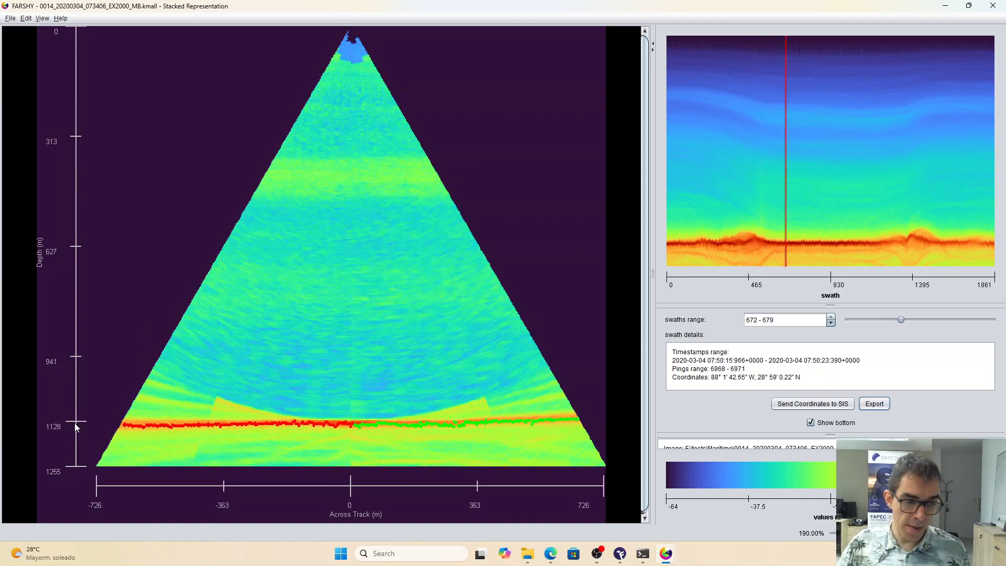
{"action": "key", "text": "Right"}
{"action": "key", "text": "Right"}
{"action": "key", "text": "Right"}
{"action": "key", "text": "Right"}
{"action": "key", "text": "Right"}
{"action": "key", "text": "Right"}
{"action": "key", "text": "Right"}
{"action": "key", "text": "Right"}
{"action": "key", "text": "Right"}
{"action": "key", "text": "Right"}
{"action": "key", "text": "Right"}
{"action": "key", "text": "Right"}
{"action": "key", "text": "Right"}
{"action": "key", "text": "Right"}
{"action": "key", "text": "Right"}
Step: Return through swaths 600 - 607 to 448 - 455, examining how the across-track scale adapts
{"action": "key", "text": "Left"}
{"action": "key", "text": "Left"}
{"action": "key", "text": "Left"}
{"action": "key", "text": "Left"}
{"action": "key", "text": "Left"}
{"action": "key", "text": "Left"}
{"action": "key", "text": "Left"}
{"action": "key", "text": "Left"}
{"action": "key", "text": "Left"}
{"action": "key", "text": "Left"}
{"action": "key", "text": "Left"}
{"action": "key", "text": "Left"}
{"action": "key", "text": "Left"}
{"action": "key", "text": "Left"}
{"action": "key", "text": "Left"}
{"action": "key", "text": "Left"}
{"action": "key", "text": "Left"}
{"action": "key", "text": "Left"}
{"action": "key", "text": "Left"}
{"action": "key", "text": "Left"}
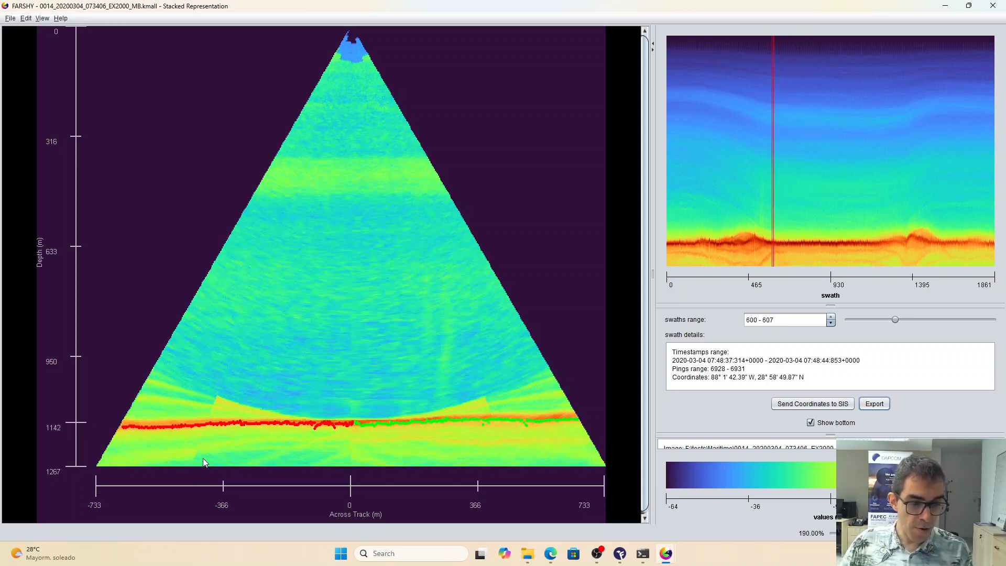
{"action": "key", "text": "Left"}
{"action": "key", "text": "Left"}
{"action": "key", "text": "Left"}
{"action": "key", "text": "Left"}
{"action": "key", "text": "Left"}
{"action": "key", "text": "Left"}
{"action": "key", "text": "Left"}
{"action": "key", "text": "Left"}
{"action": "key", "text": "Left"}
{"action": "key", "text": "Left"}
{"action": "key", "text": "Left"}
{"action": "key", "text": "Left"}
{"action": "key", "text": "Left"}
{"action": "key", "text": "Left"}
{"action": "key", "text": "Left"}
{"action": "key", "text": "Left"}
{"action": "key", "text": "Left"}
{"action": "key", "text": "Left"}
{"action": "key", "text": "Left"}
{"action": "key", "text": "Left"}
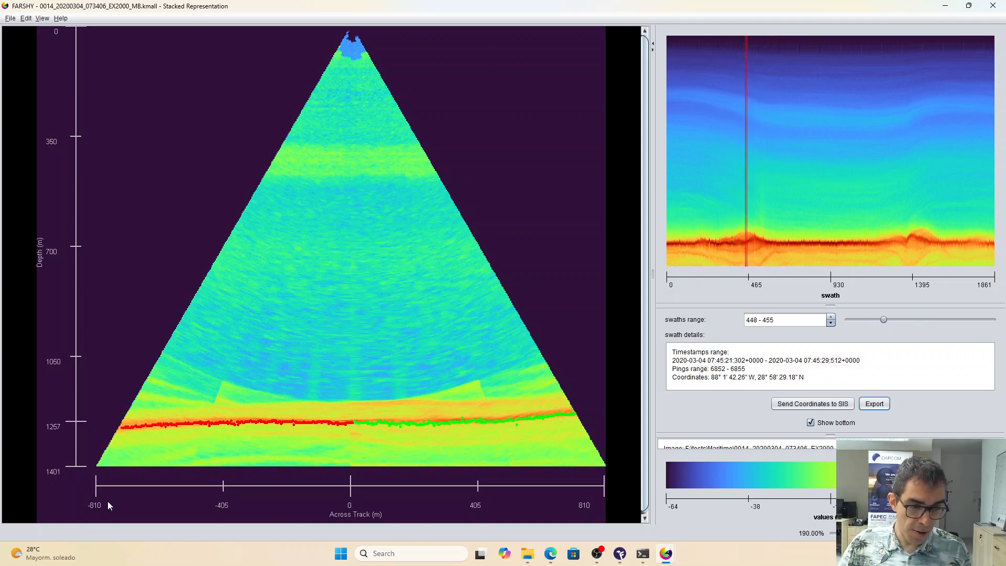
Step: Advance from swaths 448 - 455 to 608 - 615, examining the changes in the fan image and its scales
{"action": "key", "text": "Right"}
{"action": "key", "text": "Right"}
{"action": "key", "text": "Right"}
{"action": "key", "text": "Right"}
{"action": "key", "text": "Right"}
{"action": "key", "text": "Right"}
{"action": "key", "text": "Right"}
{"action": "key", "text": "Right"}
{"action": "key", "text": "Right"}
{"action": "key", "text": "Right"}
{"action": "key", "text": "Right"}
{"action": "key", "text": "Right"}
{"action": "key", "text": "Right"}
{"action": "key", "text": "Right"}
{"action": "key", "text": "Right"}
{"action": "key", "text": "Right"}
{"action": "key", "text": "Right"}
{"action": "key", "text": "Right"}
{"action": "key", "text": "Right"}
{"action": "key", "text": "Right"}
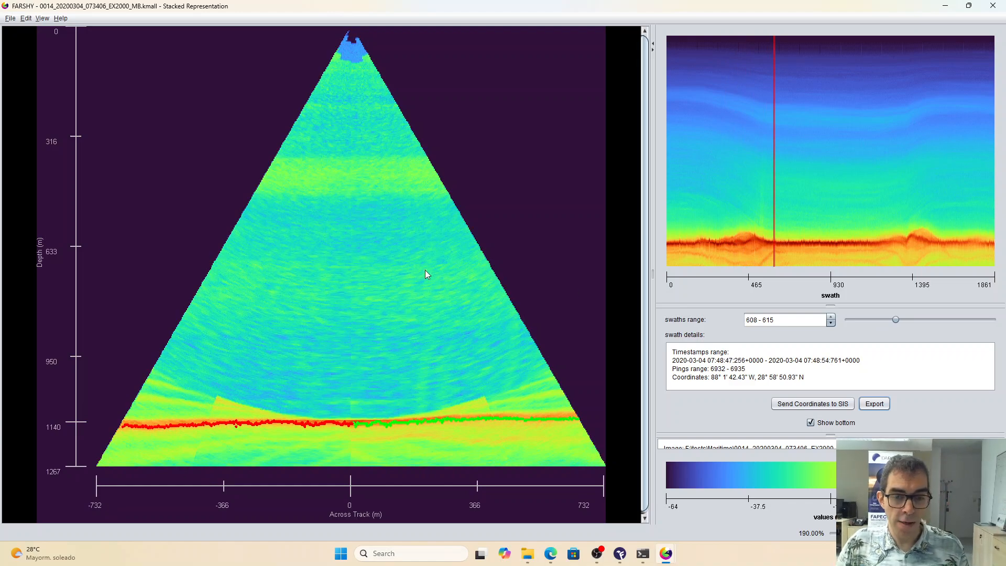
Step: Advance from swaths 608 - 615 to 1096 - 1103, examining the fan image, its scales and the bottom line
{"action": "key", "text": "Right"}
{"action": "key", "text": "Right"}
{"action": "key", "text": "Right"}
{"action": "key", "text": "Right"}
{"action": "key", "text": "Right"}
{"action": "key", "text": "Right"}
{"action": "key", "text": "Right"}
{"action": "key", "text": "Right"}
{"action": "key", "text": "Right"}
{"action": "key", "text": "Right"}
{"action": "key", "text": "Right"}
{"action": "key", "text": "Right"}
{"action": "key", "text": "Right"}
{"action": "key", "text": "Right"}
{"action": "key", "text": "Right"}
{"action": "key", "text": "Right"}
{"action": "key", "text": "Right"}
{"action": "key", "text": "Right"}
{"action": "key", "text": "Right"}
{"action": "key", "text": "Right"}
{"action": "mouse_move", "coordinate": [385, 253]}
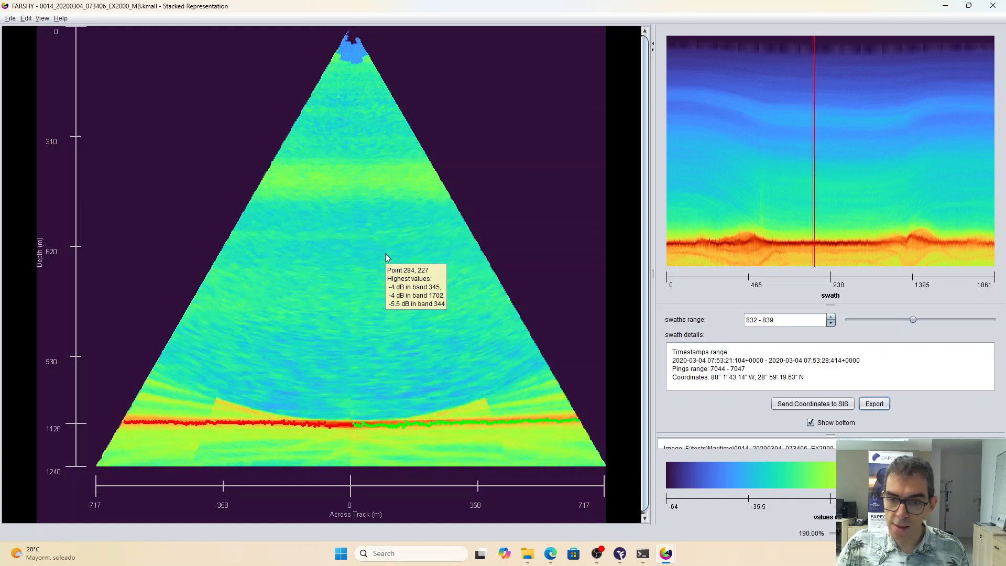
{"action": "key", "text": "Right"}
{"action": "key", "text": "Right"}
{"action": "key", "text": "Right"}
{"action": "key", "text": "Right"}
{"action": "key", "text": "Right"}
{"action": "key", "text": "Right"}
{"action": "key", "text": "Right"}
{"action": "key", "text": "Right"}
{"action": "key", "text": "Right"}
{"action": "key", "text": "Right"}
{"action": "key", "text": "Right"}
{"action": "key", "text": "Right"}
{"action": "key", "text": "Right"}
{"action": "key", "text": "Right"}
{"action": "key", "text": "Right"}
{"action": "key", "text": "Right"}
{"action": "key", "text": "Right"}
{"action": "key", "text": "Right"}
{"action": "key", "text": "Right"}
{"action": "key", "text": "Right"}
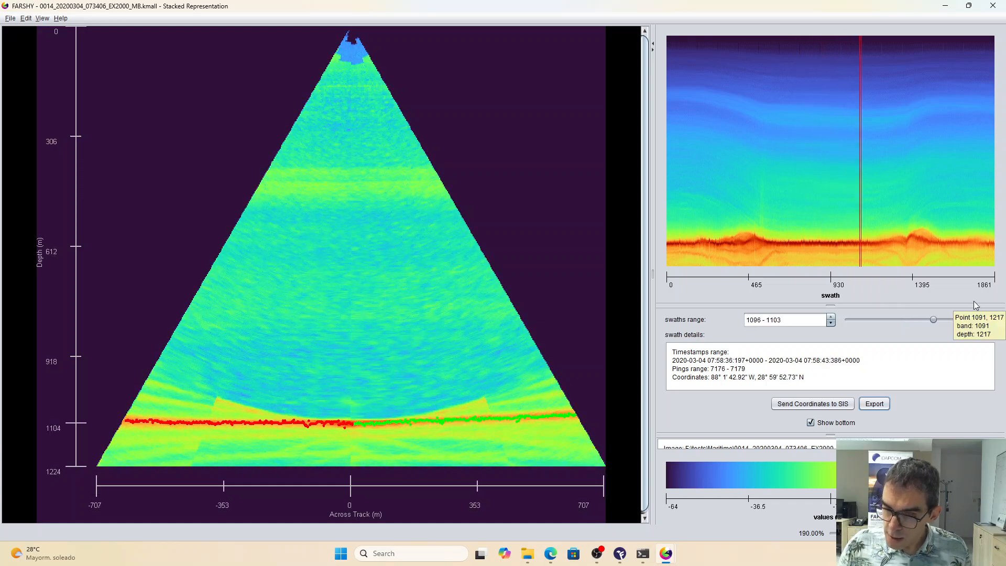
Step: Resize the side panes to reveal the full image file details, and return to the first swaths range, 0 - 7
{"action": "left_click_drag", "start_coordinate": [833, 306], "coordinate": [833, 255]}
{"action": "left_click_drag", "start_coordinate": [825, 409], "coordinate": [839, 373]}
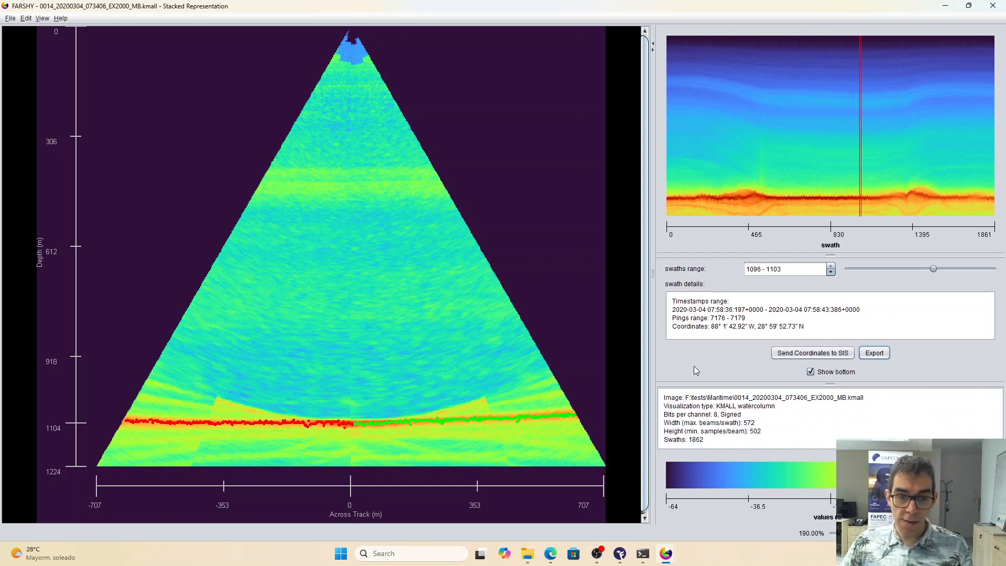
{"action": "mouse_move", "coordinate": [587, 302]}
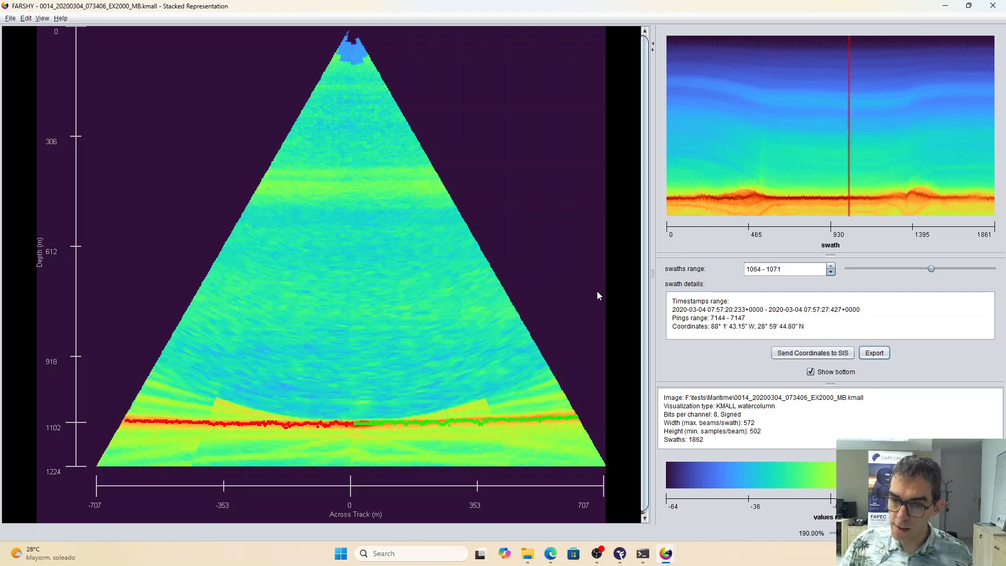
{"action": "left_click_drag", "start_coordinate": [933, 269], "coordinate": [850, 269]}
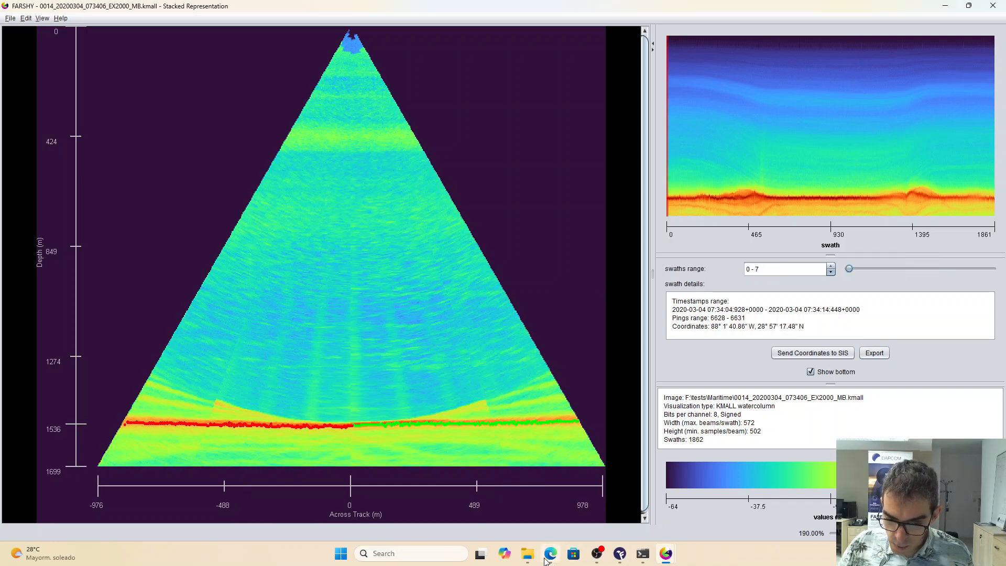
Step: Switch to WinFAPEC, add 0014_20200304_073406_EX2000_MB.kmall to the files for compression, and open the compression settings
{"action": "left_click", "coordinate": [622, 554]}
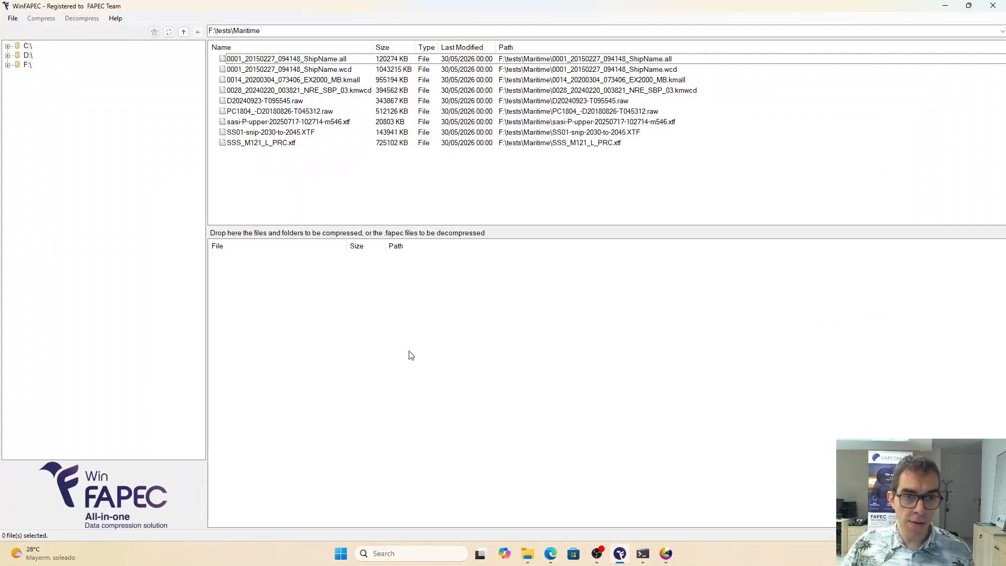
{"action": "left_click_drag", "start_coordinate": [291, 82], "coordinate": [393, 328]}
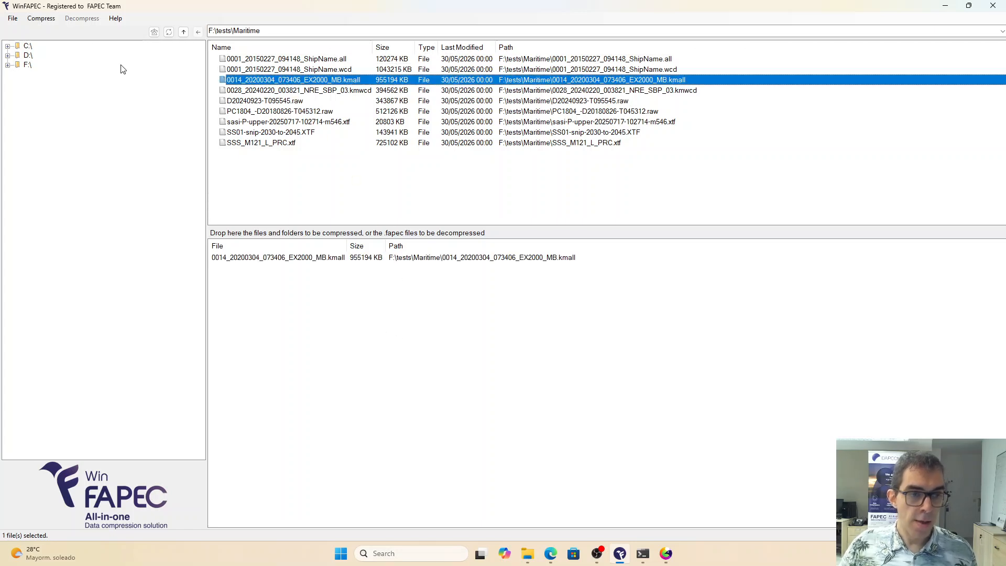
{"action": "left_click", "coordinate": [45, 20]}
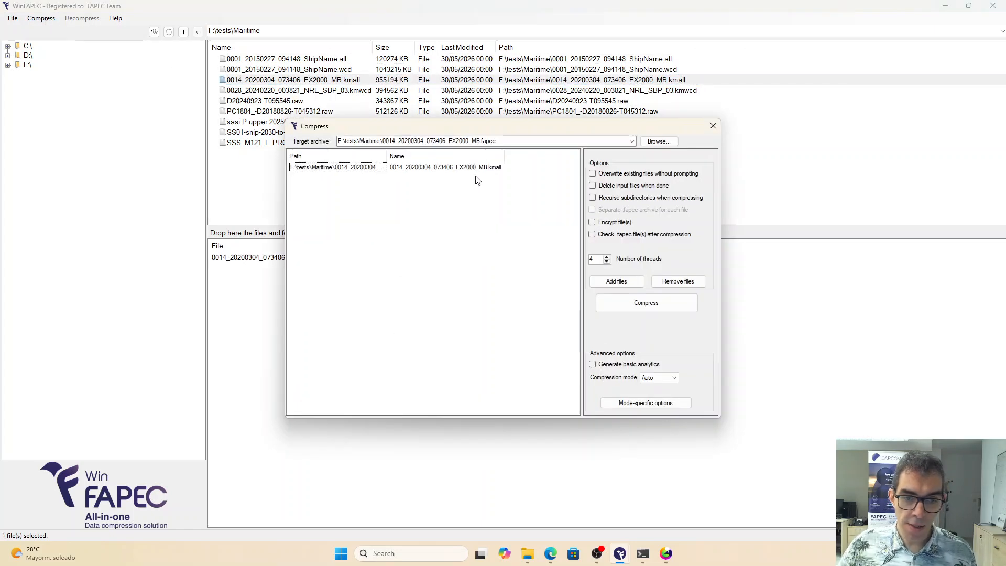
Step: In the KMALL mode-specific options, set the MWC amplitude loss level and the aggressiveness in removing useless MWC samples to 0
{"action": "left_click", "coordinate": [634, 405]}
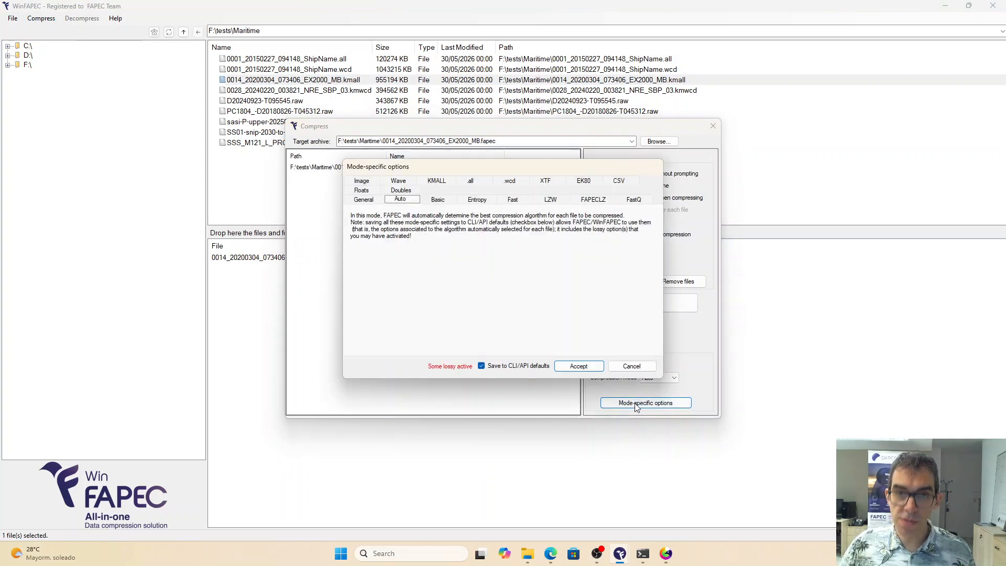
{"action": "left_click", "coordinate": [437, 180]}
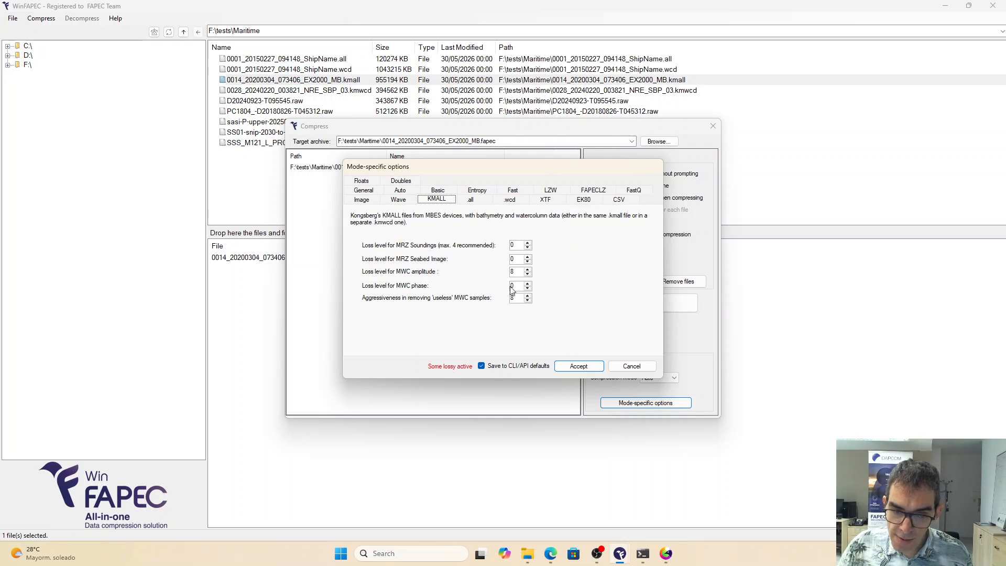
{"action": "scroll", "coordinate": [517, 298], "scroll_direction": "down", "scroll_amount": 4}
{"action": "scroll", "coordinate": [518, 272], "scroll_direction": "down", "scroll_amount": 4}
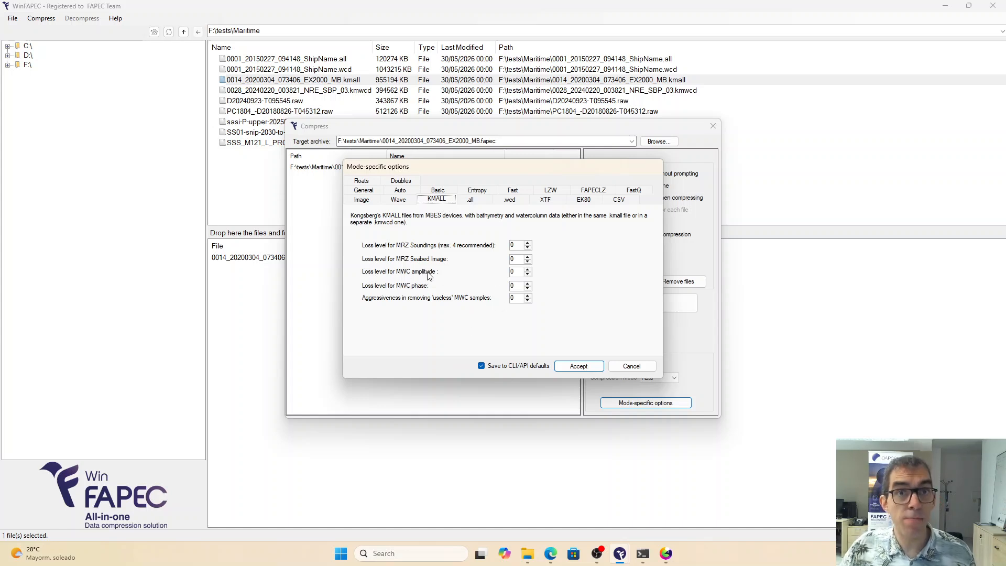
Step: Raise the loss level for MWC amplitude and accept the KMALL options, saving them as CLI/API defaults
{"action": "left_click", "coordinate": [528, 270]}
{"action": "left_click", "coordinate": [527, 269]}
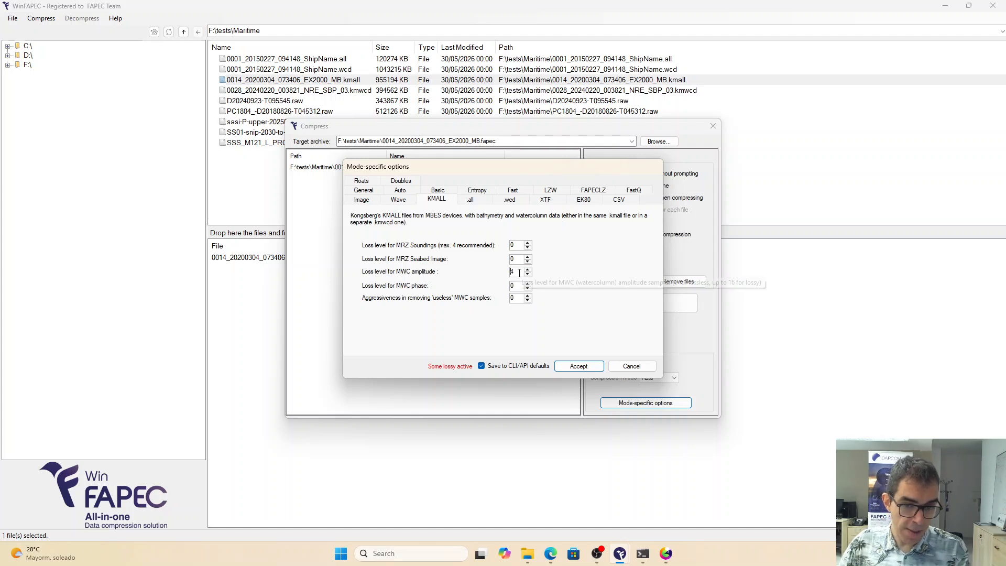
{"action": "left_click", "coordinate": [578, 365]}
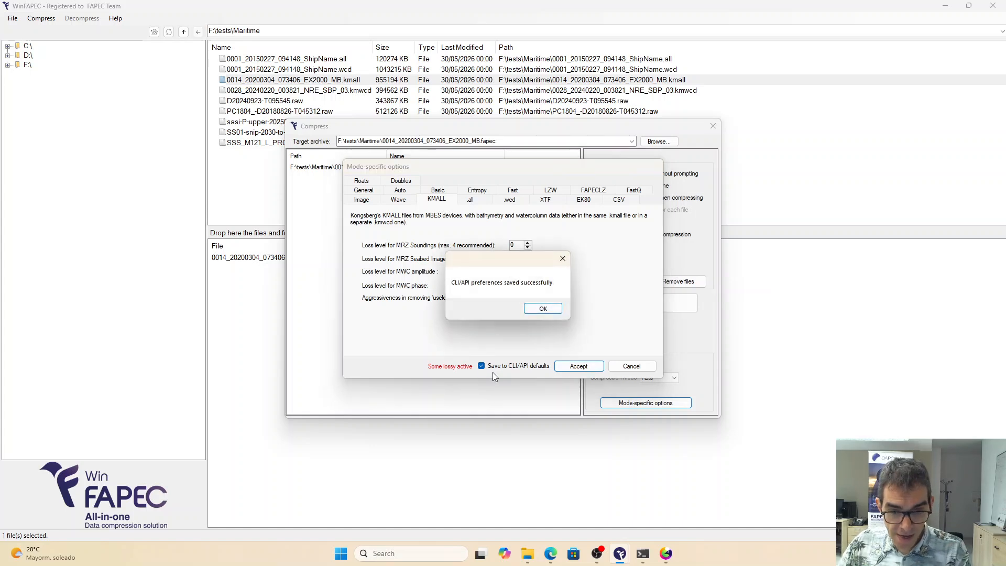
{"action": "left_click", "coordinate": [543, 310]}
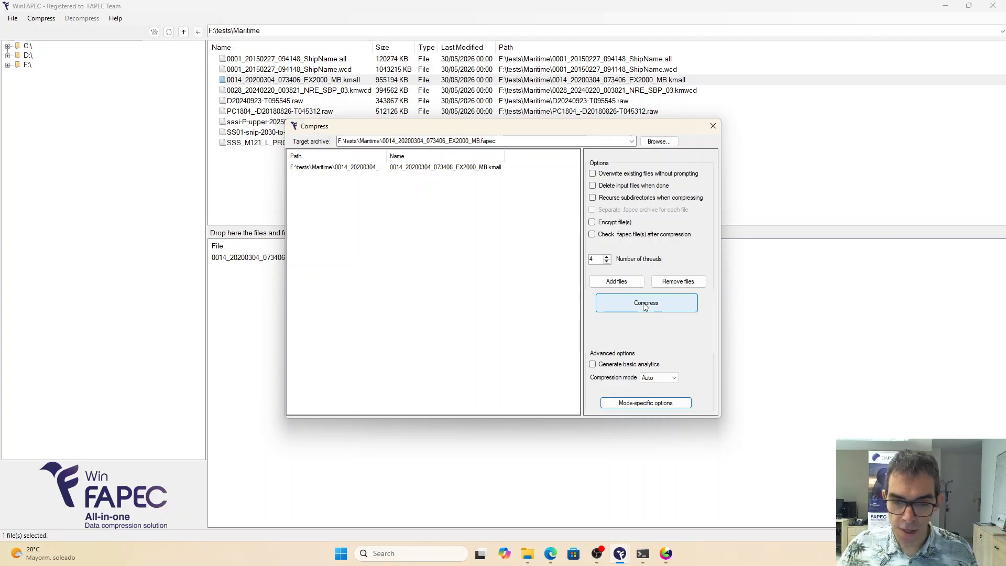
Step: Dismiss the compression settings without compressing the file and return to the original water column in FARSHY
{"action": "left_click", "coordinate": [709, 127]}
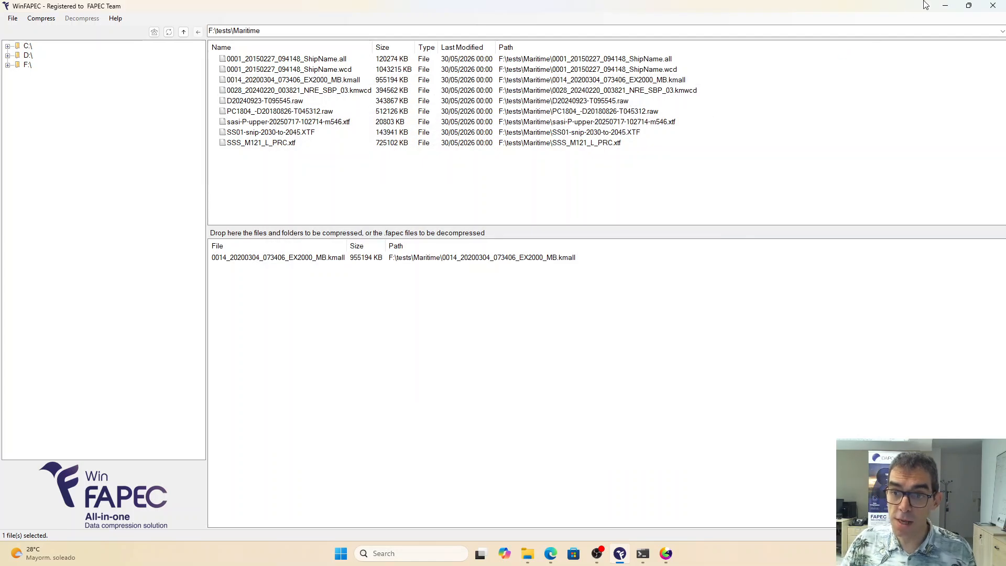
{"action": "left_click", "coordinate": [945, 6]}
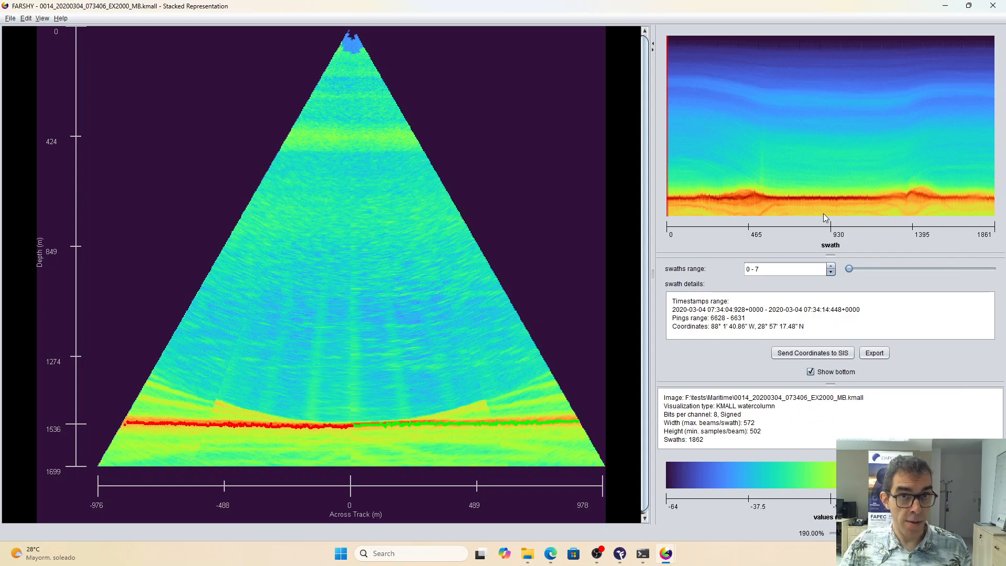
{"action": "mouse_move", "coordinate": [823, 214]}
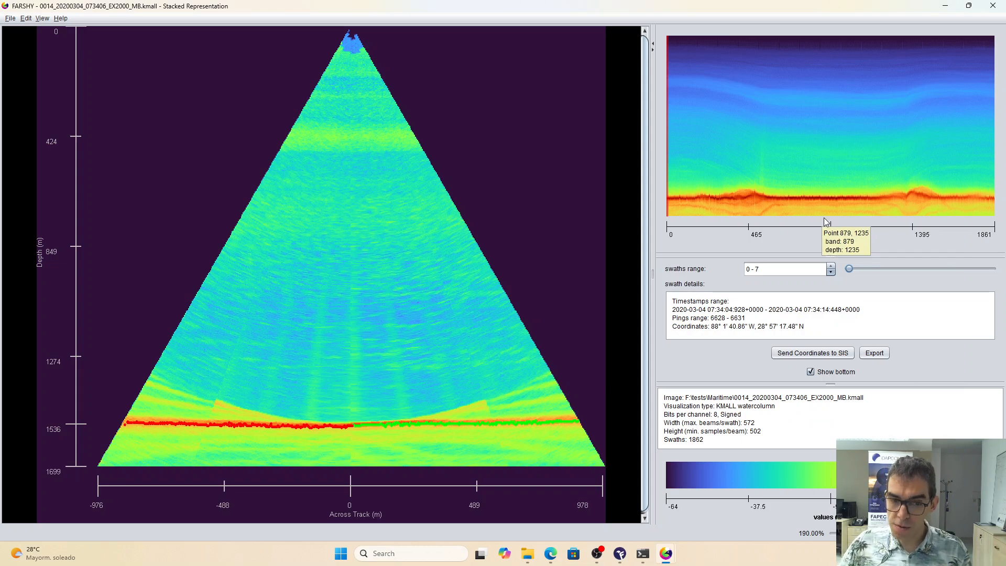
Step: Switch to the empty FARSHY window and open wcol_lossy4.kmall from Documents as a KMALL watercolumn
{"action": "mouse_move", "coordinate": [660, 561]}
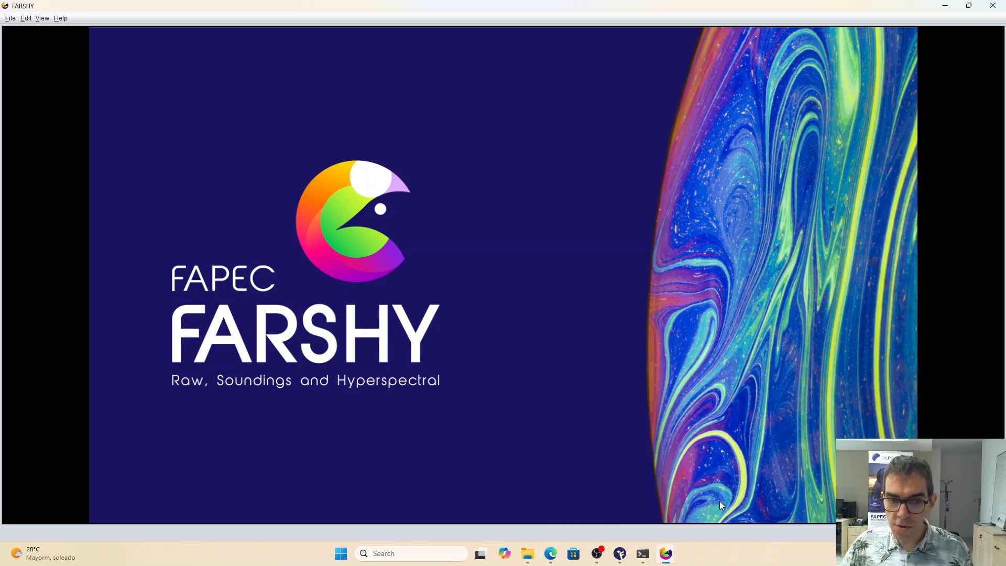
{"action": "left_click", "coordinate": [719, 501]}
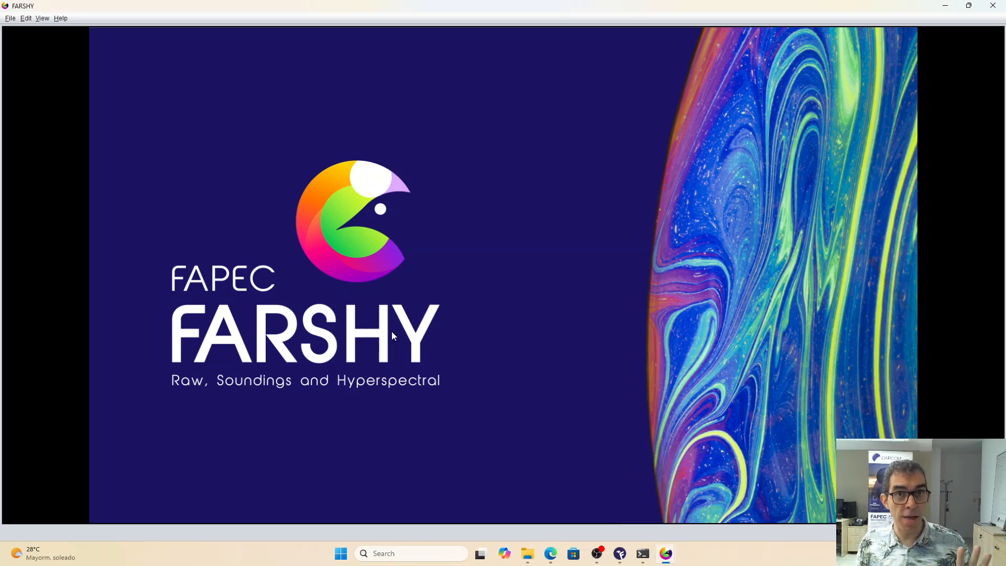
{"action": "left_click", "coordinate": [9, 18]}
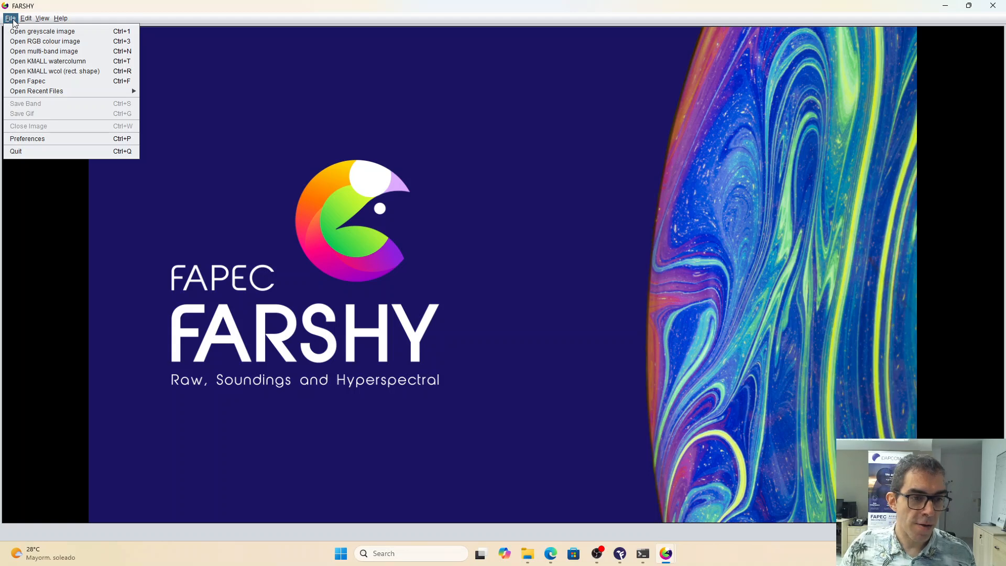
{"action": "left_click", "coordinate": [66, 62]}
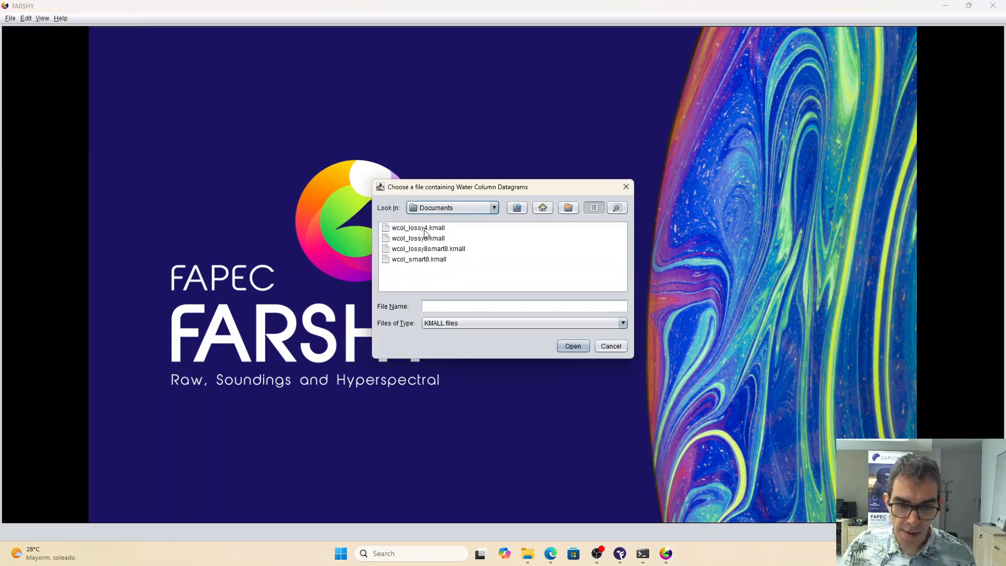
{"action": "left_click", "coordinate": [425, 229]}
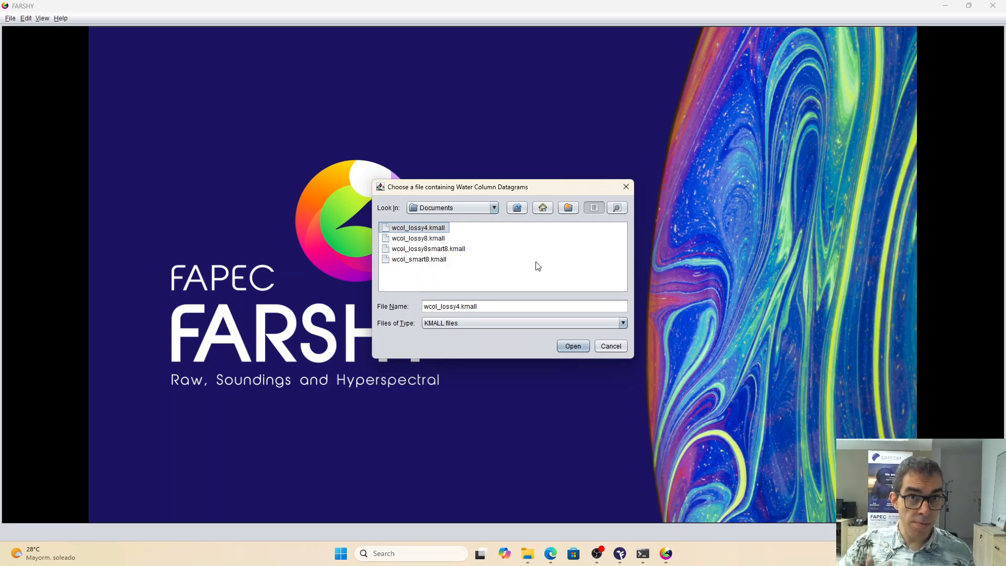
{"action": "left_click", "coordinate": [573, 346]}
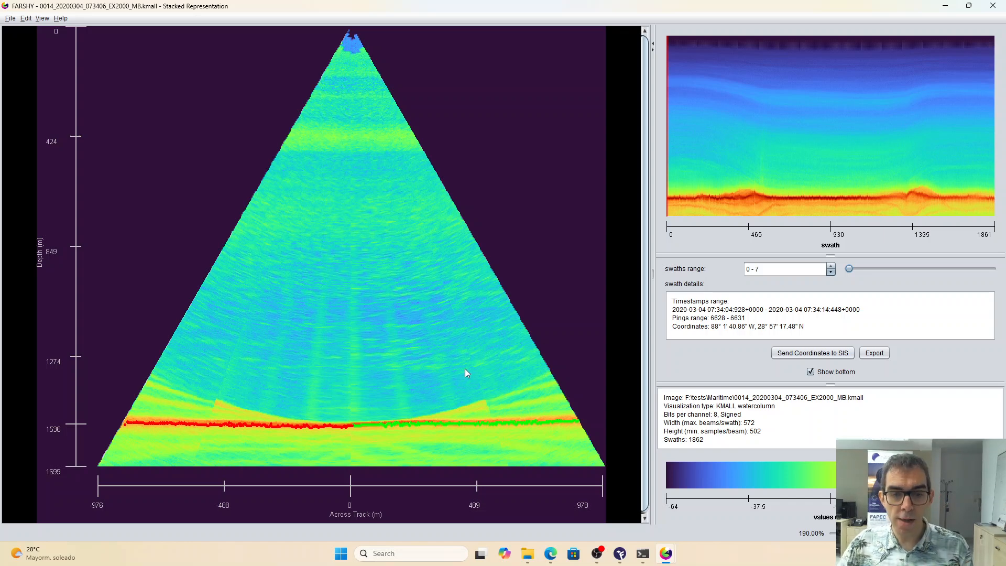
Step: Widen the original file's fan image pane and compare its window with the one showing wcol_lossy4.kmall
{"action": "left_click_drag", "start_coordinate": [647, 348], "coordinate": [704, 351]}
{"action": "scroll", "coordinate": [507, 376], "scroll_direction": "down", "scroll_amount": 5}
{"action": "scroll", "coordinate": [507, 376], "scroll_direction": "up", "scroll_amount": 5}
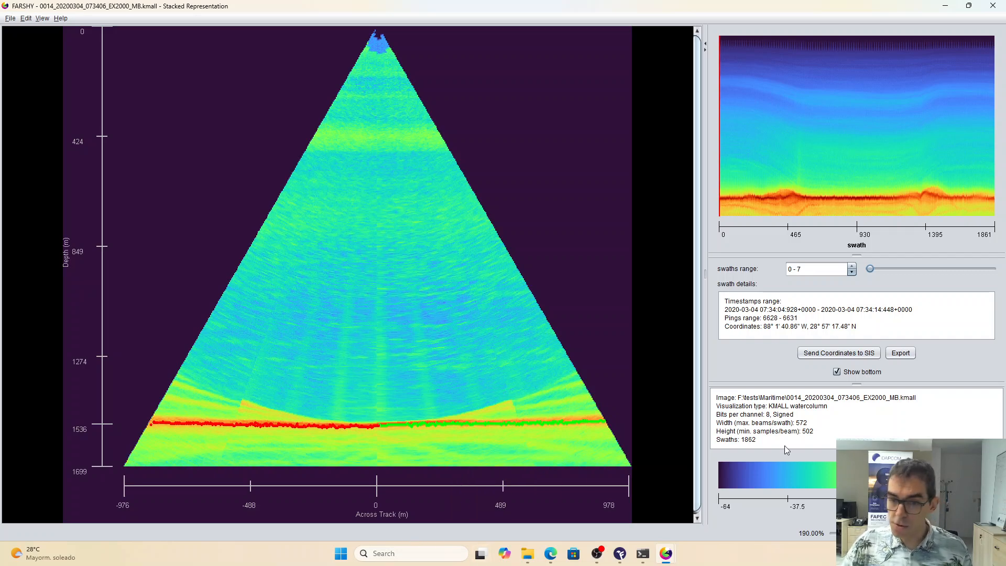
{"action": "key", "text": "alt+Tab"}
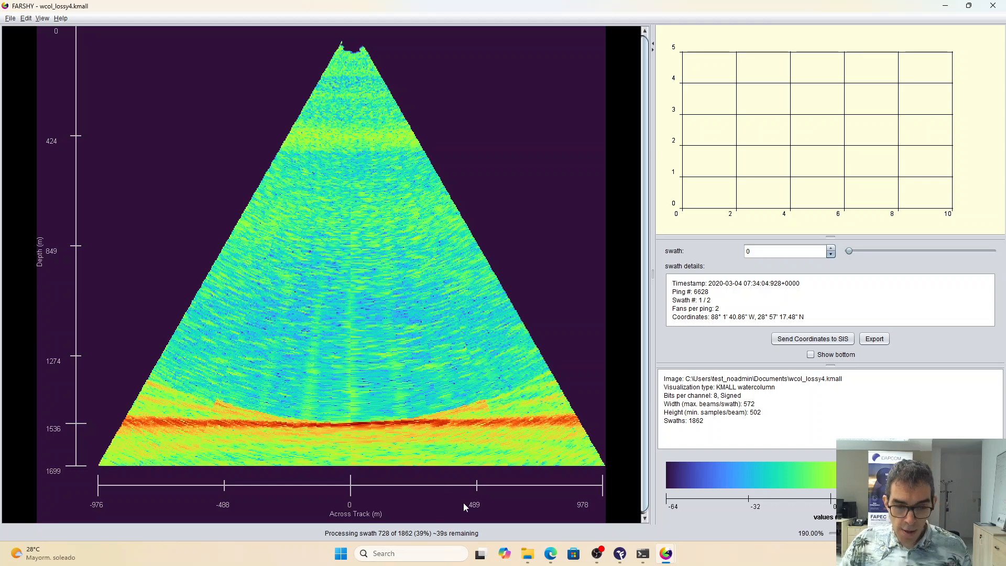
{"action": "key", "text": "alt+Tab"}
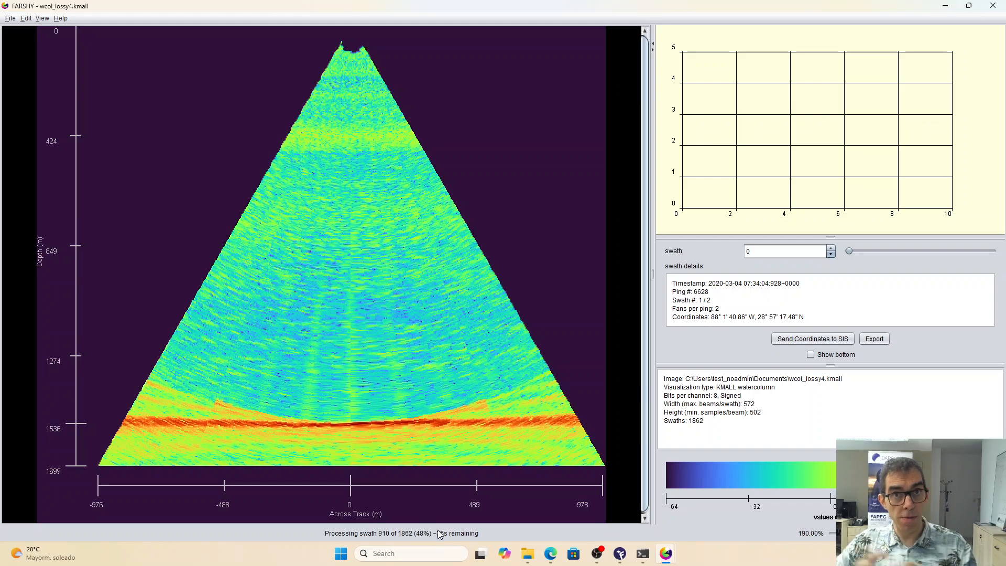
Step: Browse forward and back through the first individual swaths of wcol_lossy4.kmall, examining the fan image
{"action": "scroll", "coordinate": [427, 379], "scroll_direction": "down", "scroll_amount": 18}
{"action": "scroll", "coordinate": [427, 378], "scroll_direction": "down", "scroll_amount": 20}
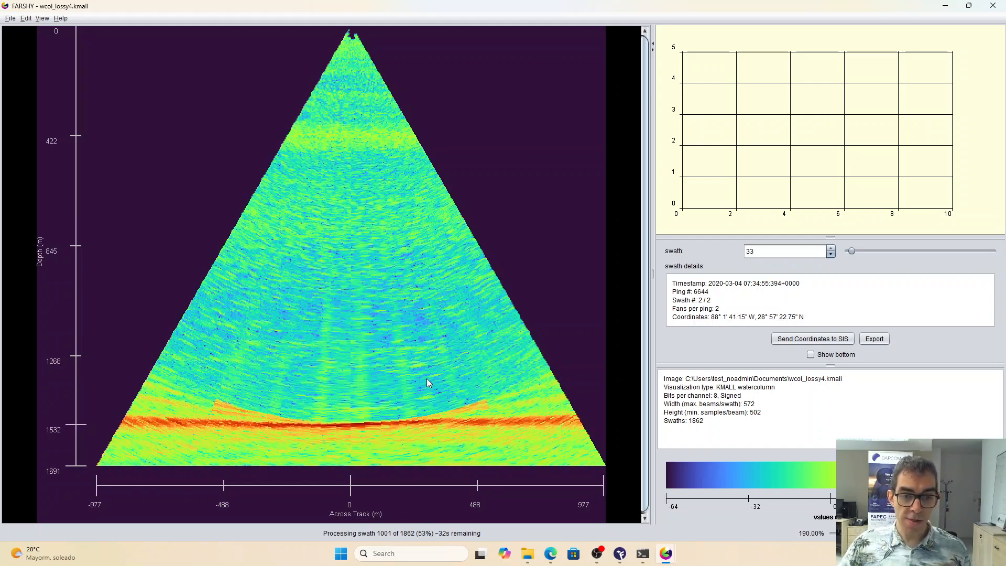
{"action": "scroll", "coordinate": [420, 365], "scroll_direction": "up", "scroll_amount": 20}
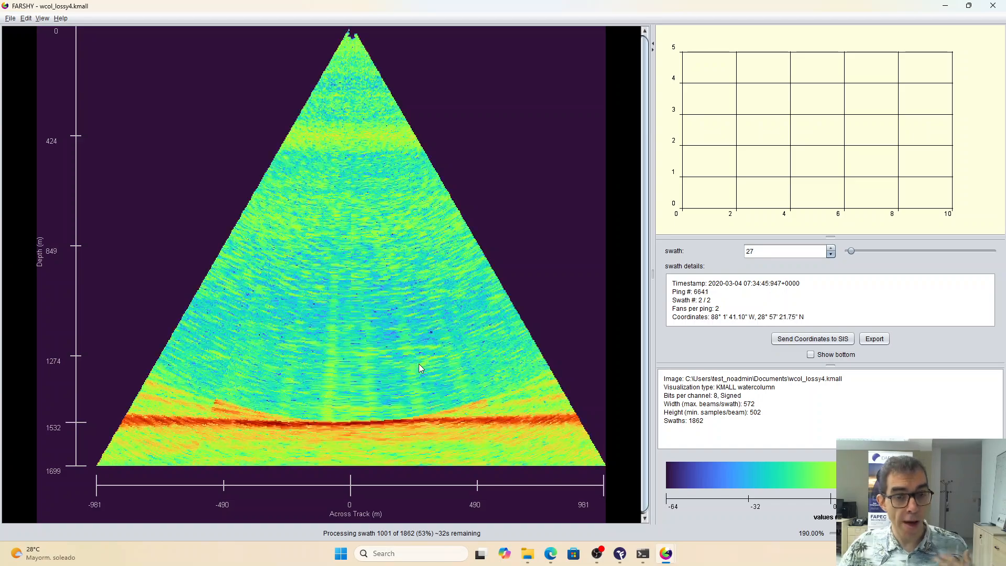
{"action": "scroll", "coordinate": [419, 365], "scroll_direction": "up", "scroll_amount": 4}
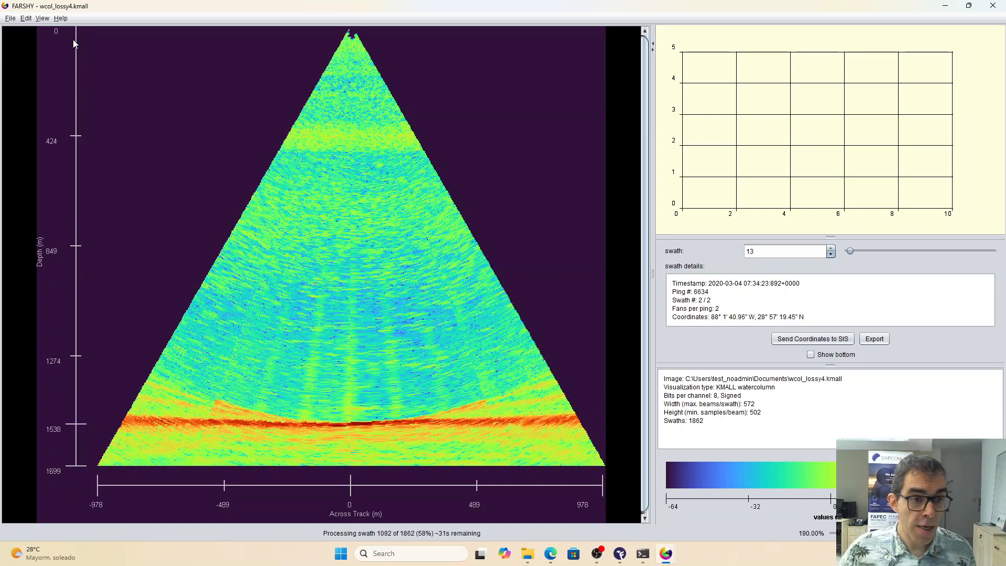
Step: Show wcol_lossy4.kmall in the stacked representation and go back to swaths range 0 - 7
{"action": "left_click", "coordinate": [42, 19]}
{"action": "left_click", "coordinate": [57, 61]}
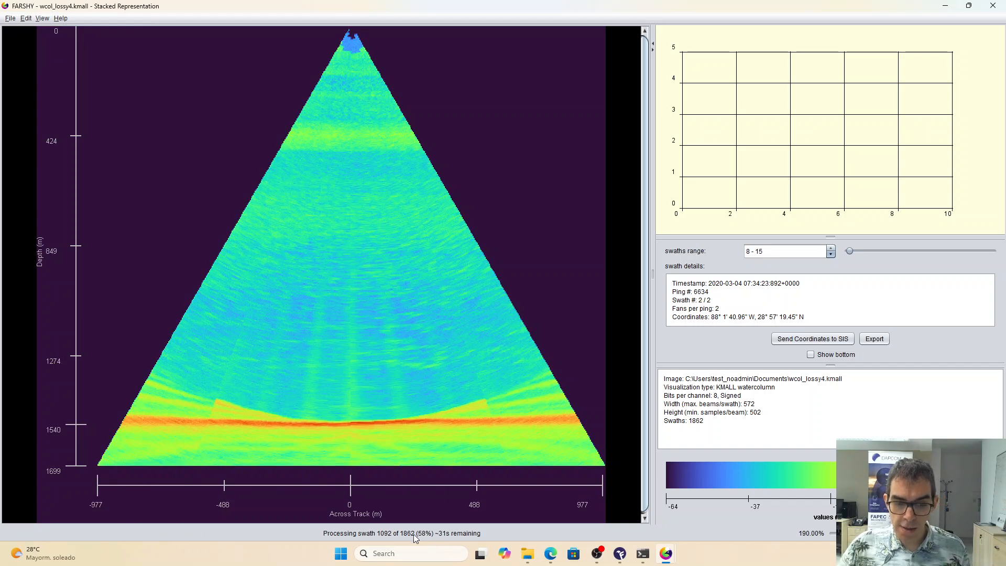
{"action": "scroll", "coordinate": [448, 357], "scroll_direction": "up", "scroll_amount": 1}
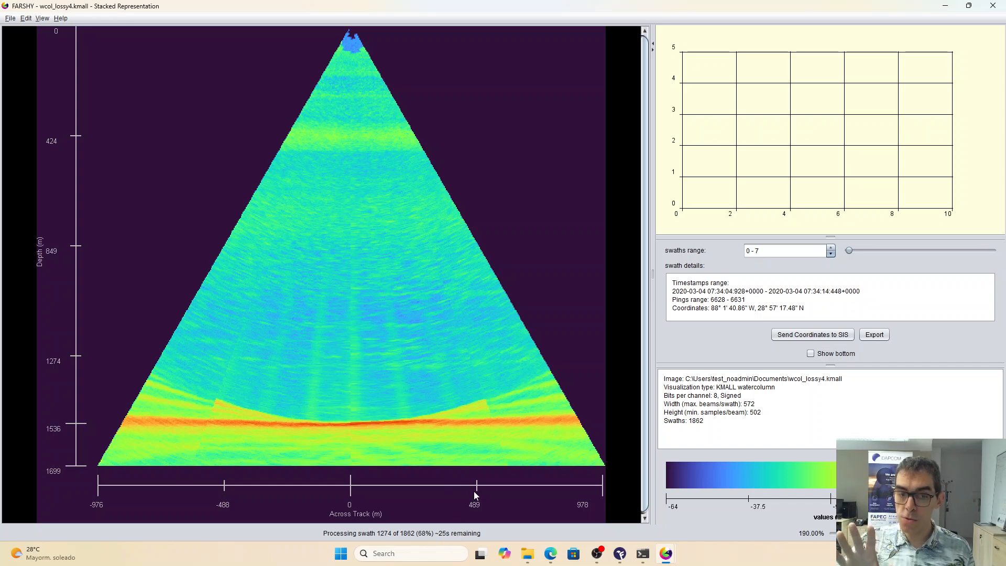
Step: Widen the fan image pane of wcol_lossy4.kmall to match the original's window, and compare both files at swaths 0 - 7
{"action": "key", "text": "alt+Tab"}
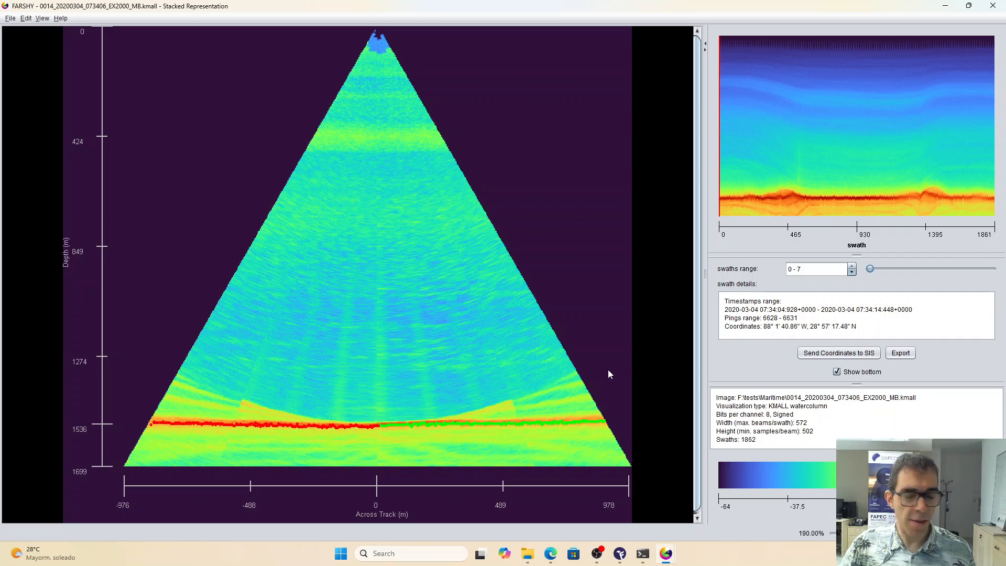
{"action": "mouse_move", "coordinate": [609, 370]}
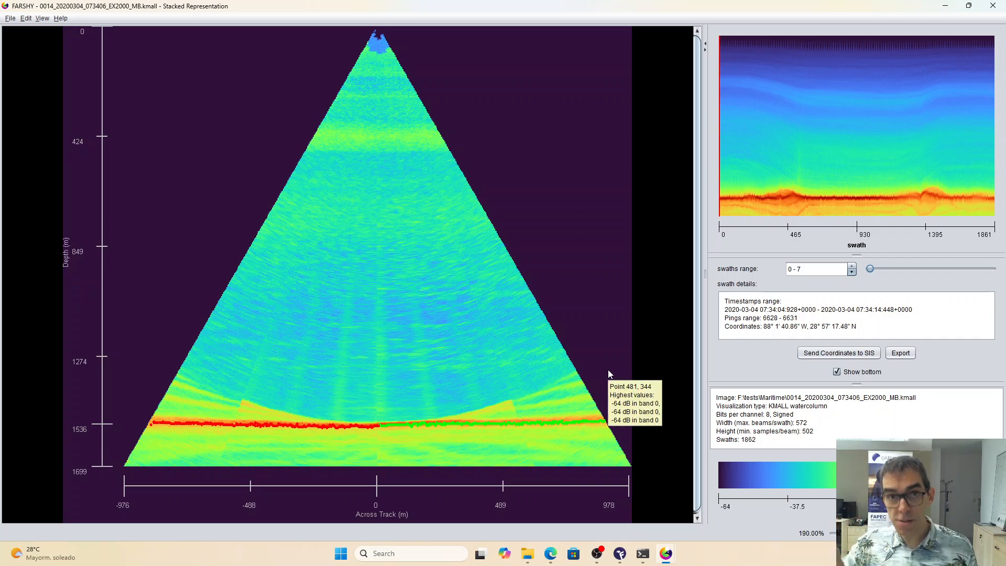
{"action": "key", "text": "alt+Tab"}
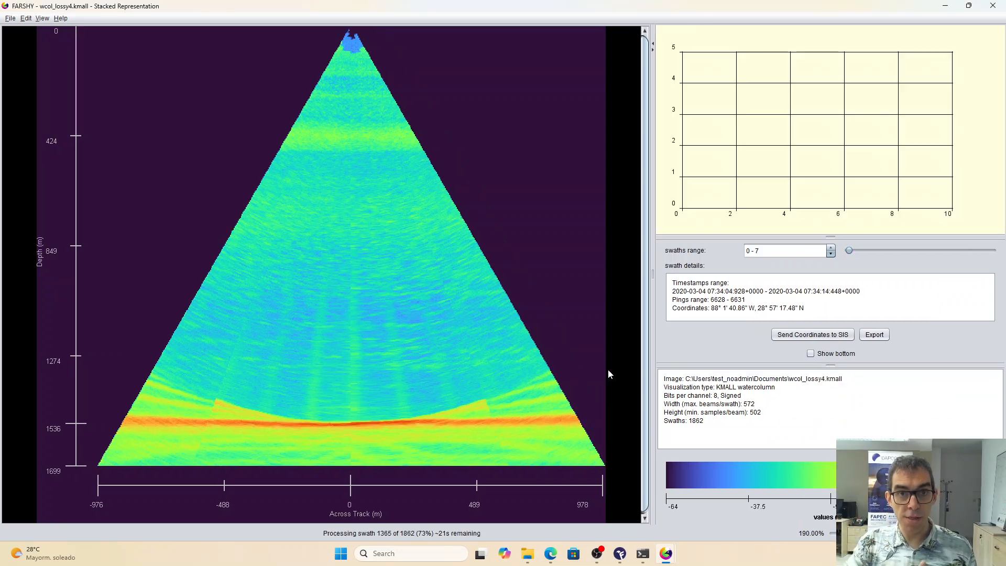
{"action": "left_click_drag", "start_coordinate": [653, 356], "coordinate": [699, 353]}
{"action": "key", "text": "alt+Tab"}
{"action": "key", "text": "alt+Tab"}
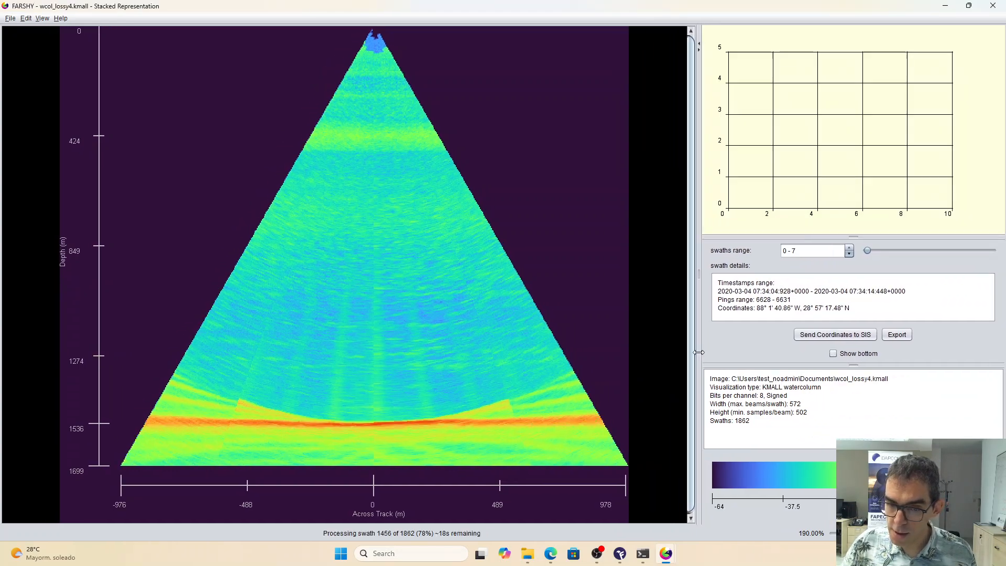
Step: Compare both files at swaths 0 - 7, and show the along track plot for wcol_lossy4.kmall
{"action": "key", "text": "alt+Tab"}
{"action": "key", "text": "alt+Tab"}
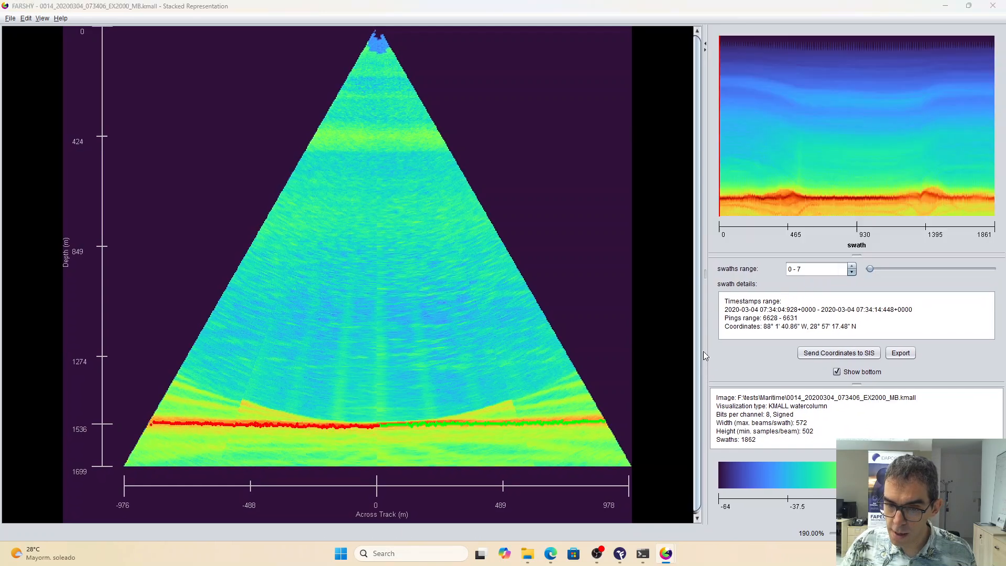
{"action": "right_click", "coordinate": [542, 222]}
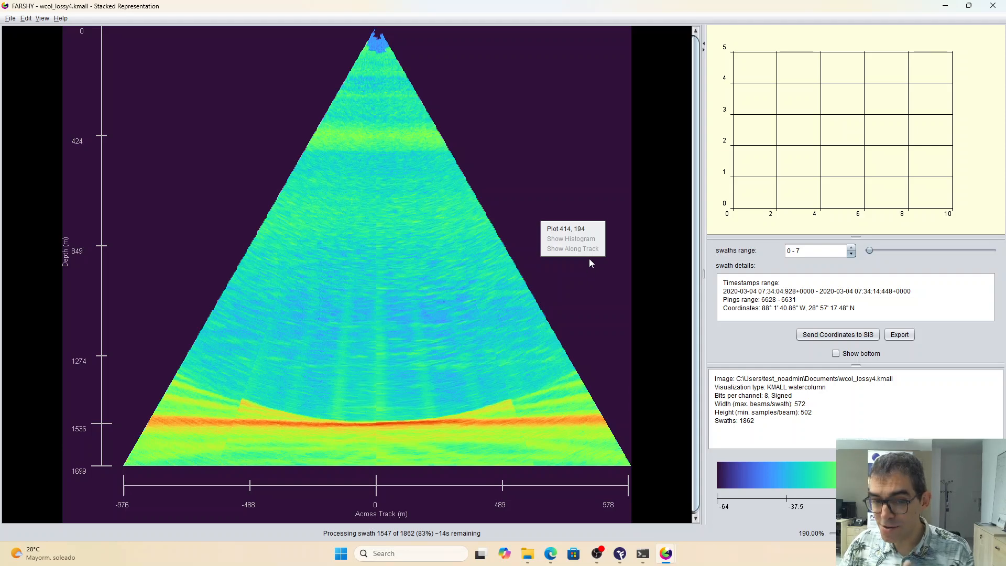
{"action": "left_click", "coordinate": [564, 333]}
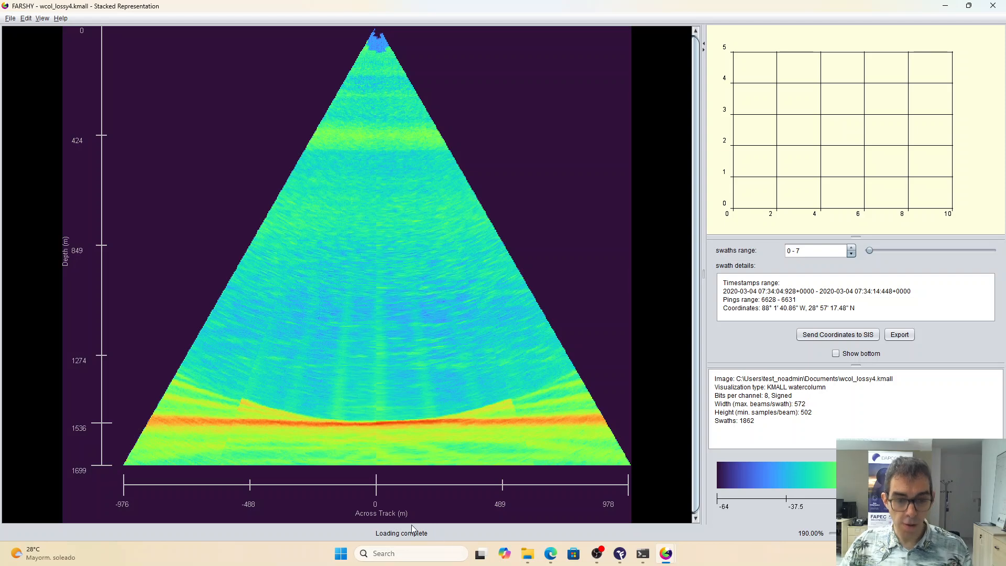
{"action": "right_click", "coordinate": [561, 230]}
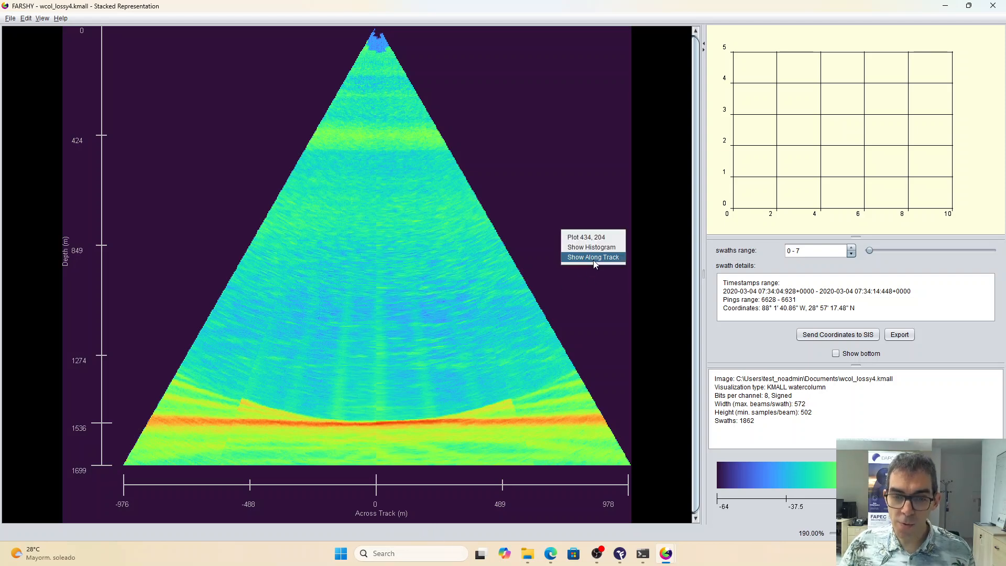
{"action": "left_click", "coordinate": [593, 261]}
Step: Enlarge the along track pane of wcol_lossy4.kmall to match the original's window, and compare the two files' along track plots
{"action": "key", "text": "alt+Tab"}
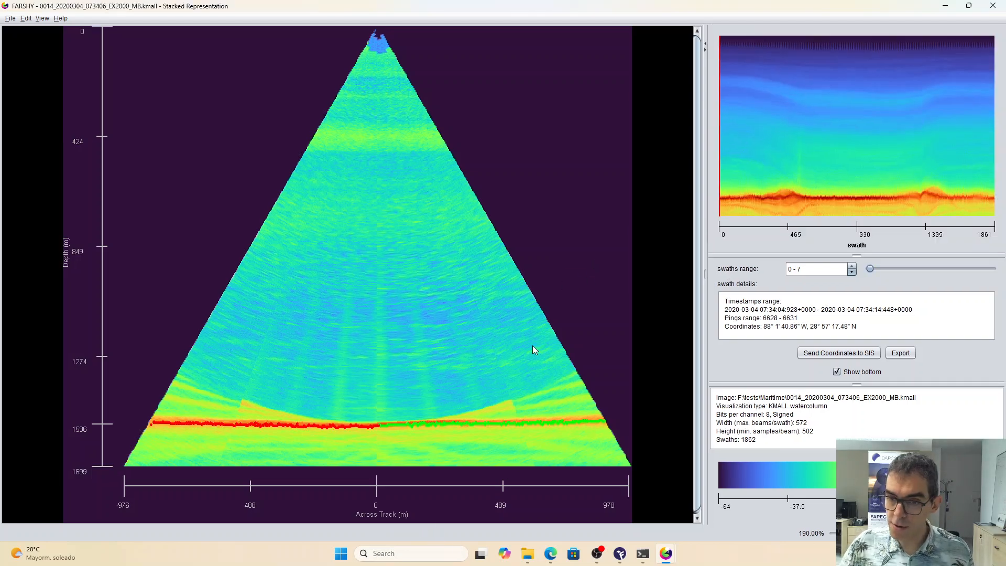
{"action": "key", "text": "alt+Tab"}
{"action": "left_click_drag", "start_coordinate": [805, 236], "coordinate": [808, 256]}
{"action": "key", "text": "alt+Tab"}
{"action": "key", "text": "alt+Tab"}
{"action": "key", "text": "alt+Tab"}
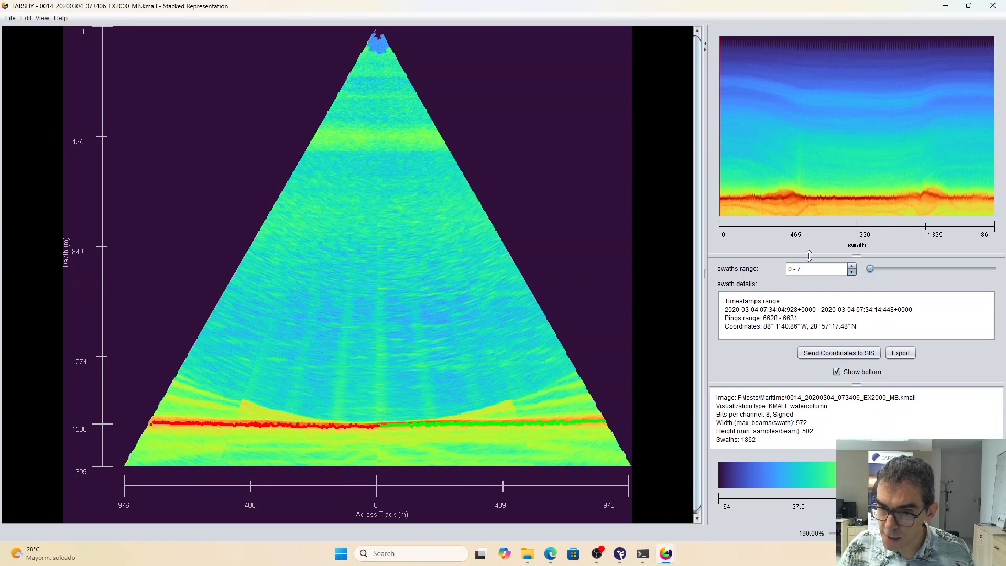
{"action": "key", "text": "alt+Tab"}
{"action": "key", "text": "alt+Tab"}
{"action": "key", "text": "alt+Tab"}
Step: Turn on the bottom detection overlay for wcol_lossy4.kmall and compare its stacked view with the original file's
{"action": "left_click", "coordinate": [835, 374]}
{"action": "key", "text": "alt+Tab"}
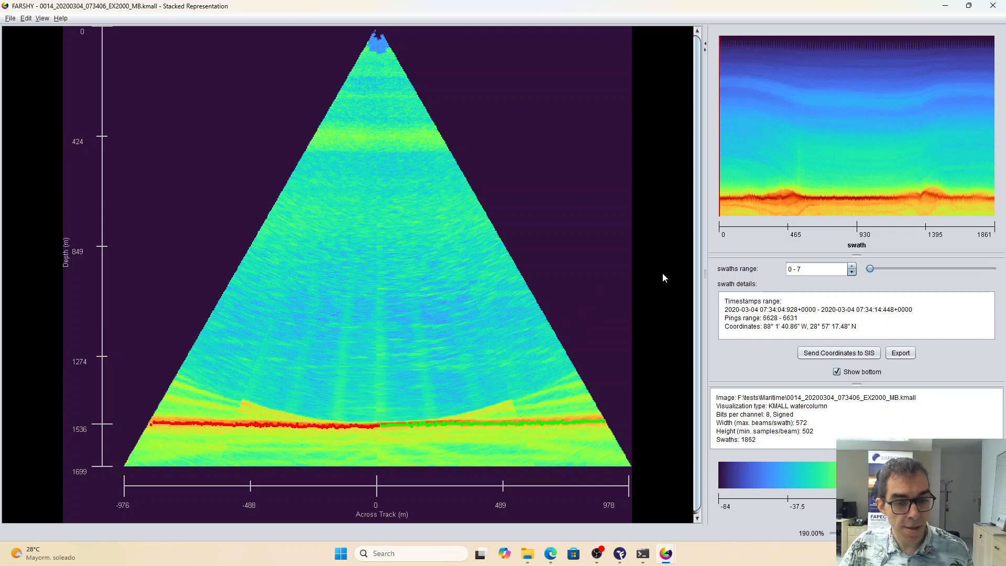
{"action": "key", "text": "alt+Tab"}
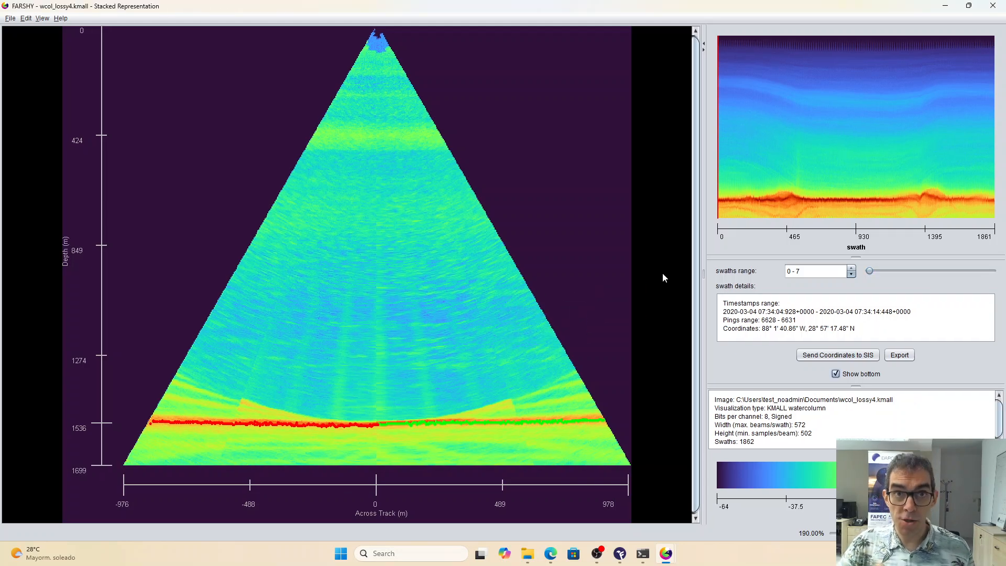
{"action": "key", "text": "alt+Tab"}
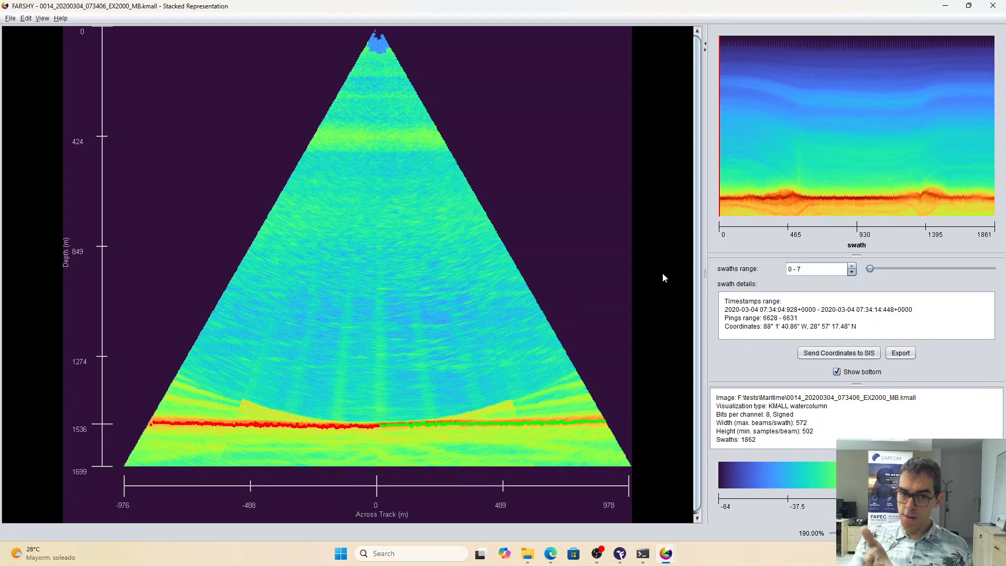
{"action": "key", "text": "alt+Tab"}
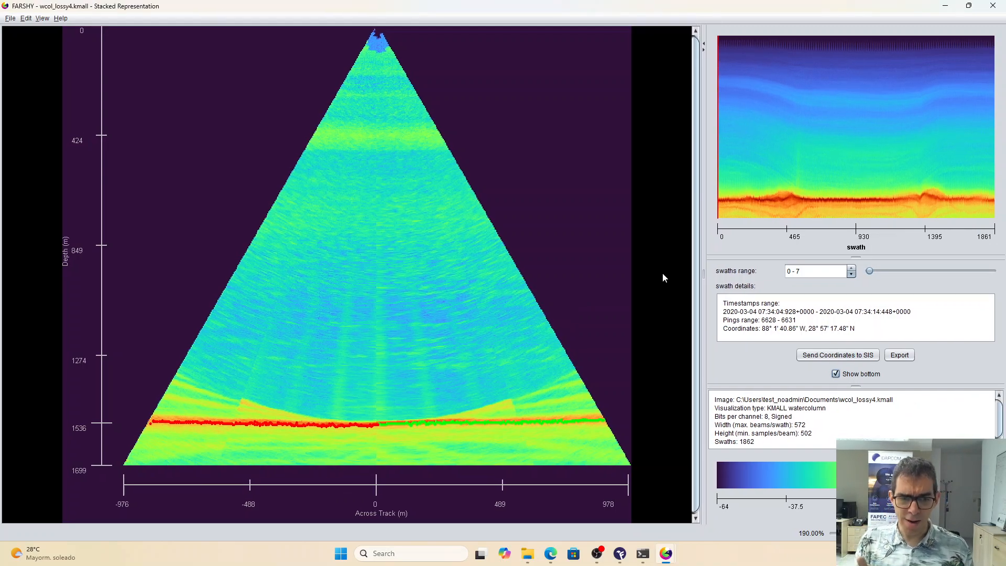
{"action": "key", "text": "alt+Tab"}
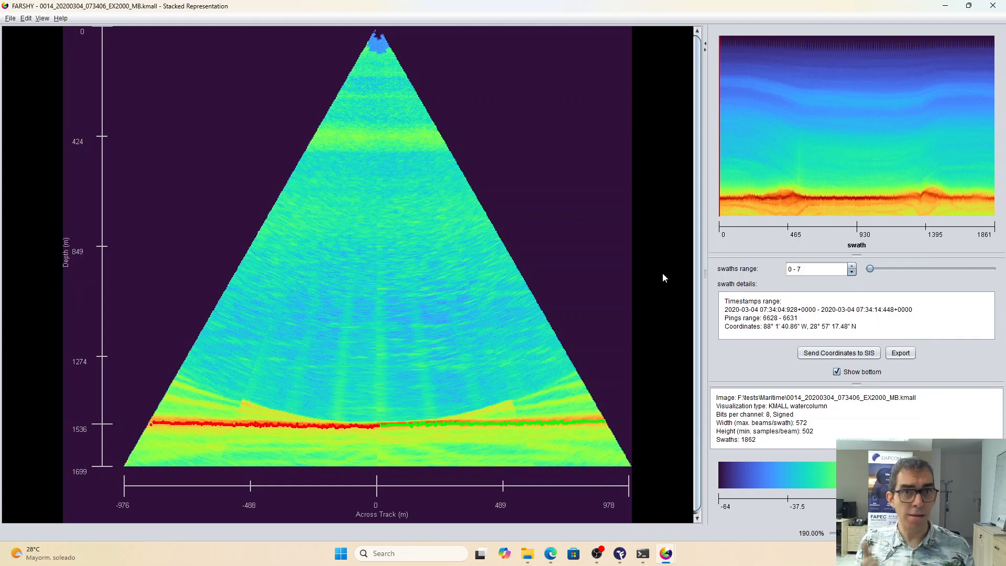
Step: Switch both the original file and wcol_lossy4.kmall from the stacked representation to the original image
{"action": "left_click", "coordinate": [42, 17]}
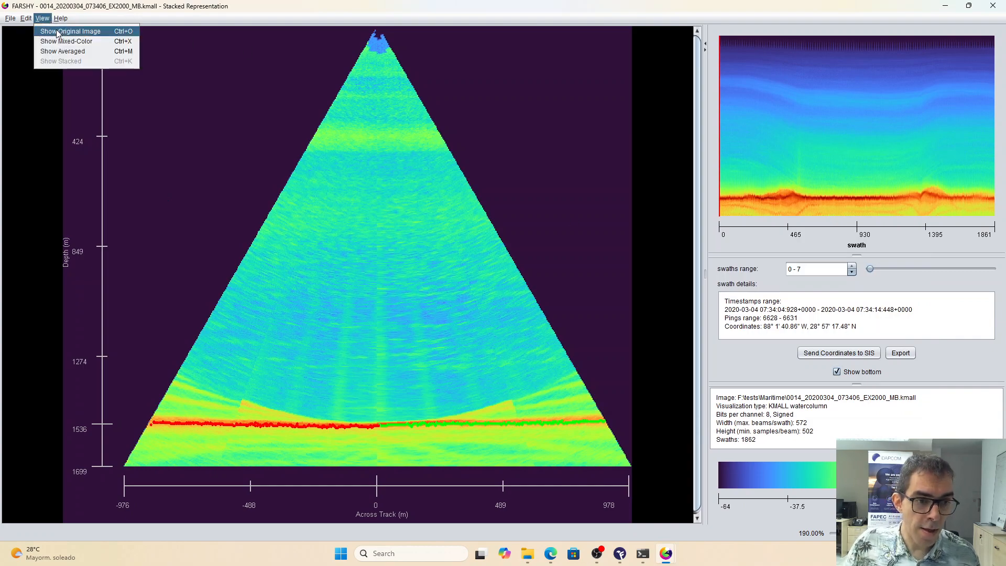
{"action": "key", "text": "alt+Tab"}
{"action": "left_click", "coordinate": [42, 18]}
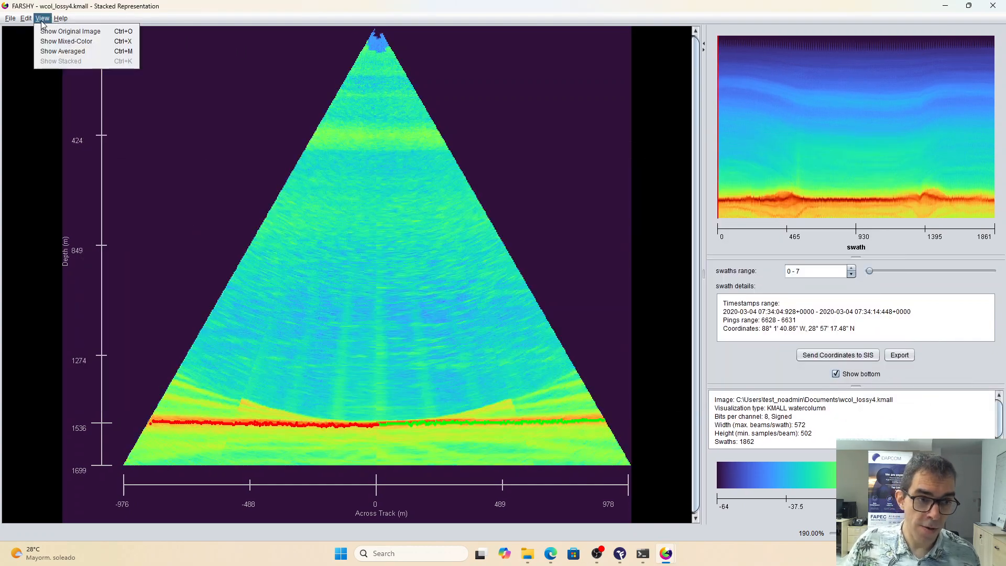
{"action": "left_click", "coordinate": [54, 32]}
{"action": "mouse_move", "coordinate": [179, 115]}
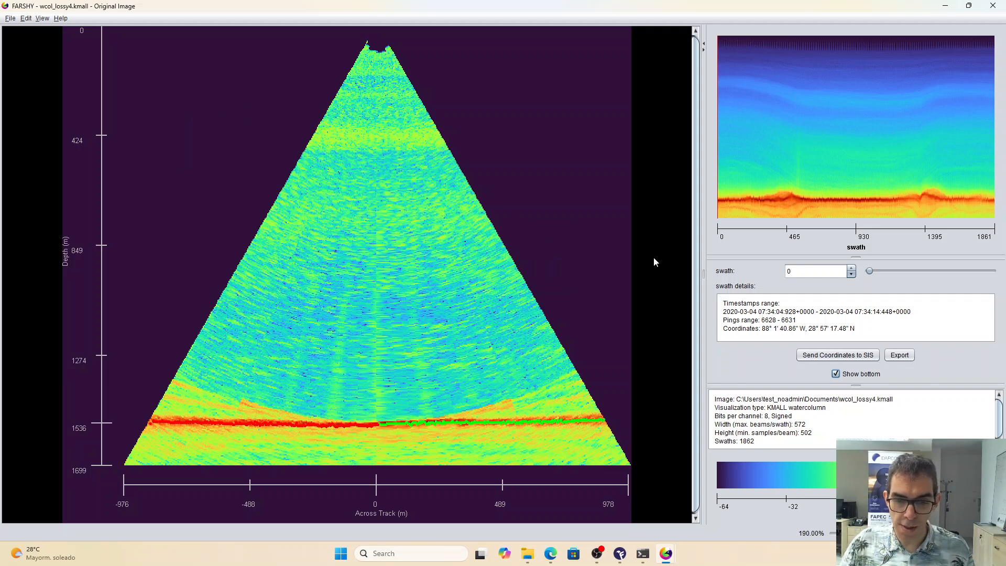
Step: Alternate between the original file and wcol_lossy4.kmall, comparing their fan images at swath 0
{"action": "key", "text": "alt+Tab"}
{"action": "key", "text": "alt+Tab"}
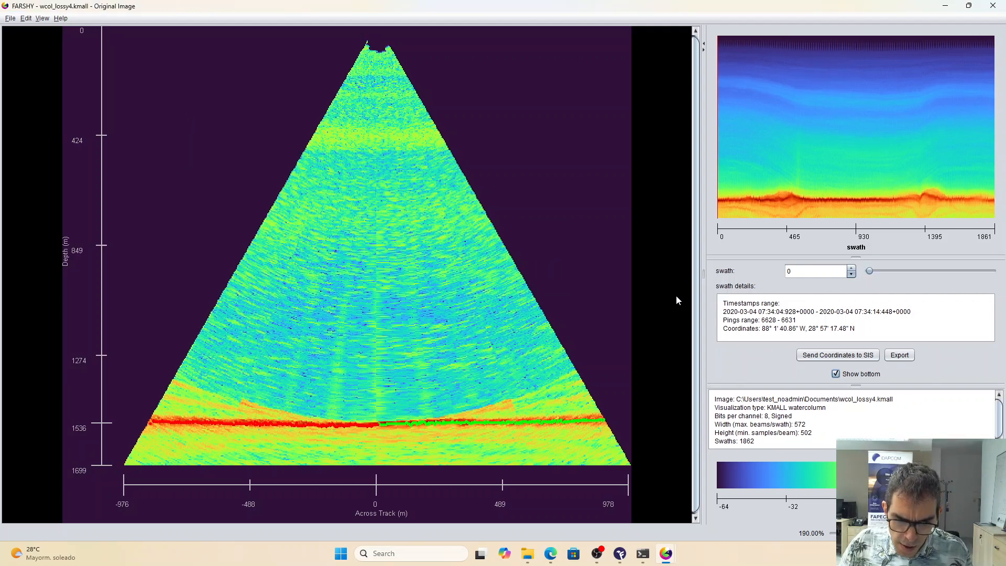
{"action": "key", "text": "alt+Tab"}
{"action": "key", "text": "alt+Tab"}
{"action": "key", "text": "alt+Tab"}
{"action": "key", "text": "alt+Tab"}
{"action": "key", "text": "alt+Tab"}
{"action": "key", "text": "alt+Tab"}
{"action": "key", "text": "alt+Tab"}
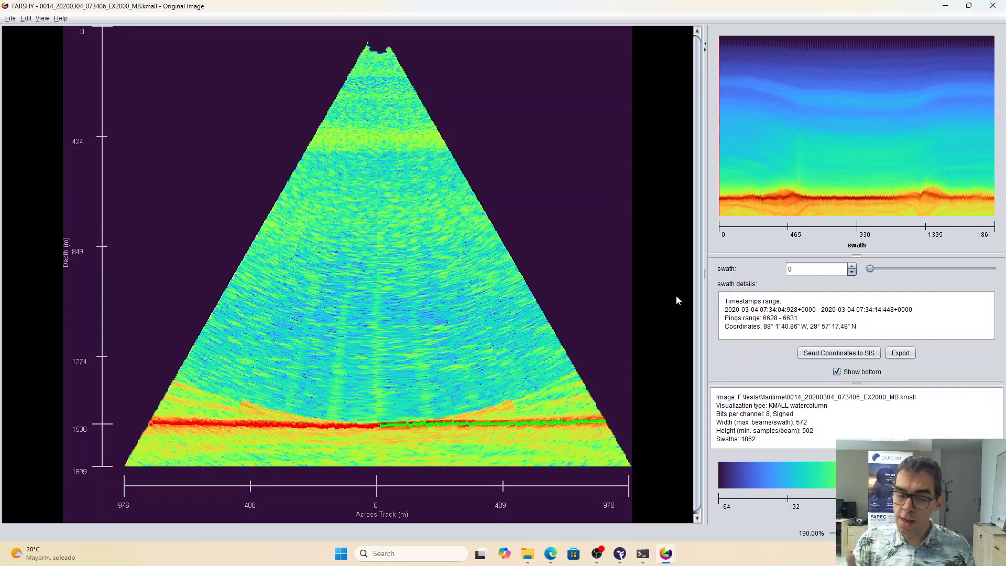
{"action": "key", "text": "alt+Tab"}
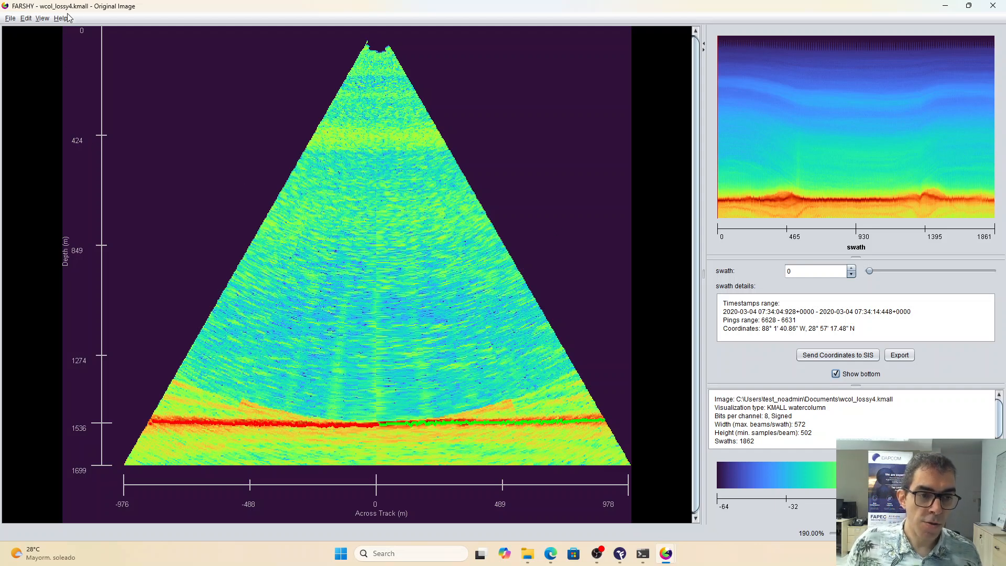
{"action": "left_click", "coordinate": [11, 18]}
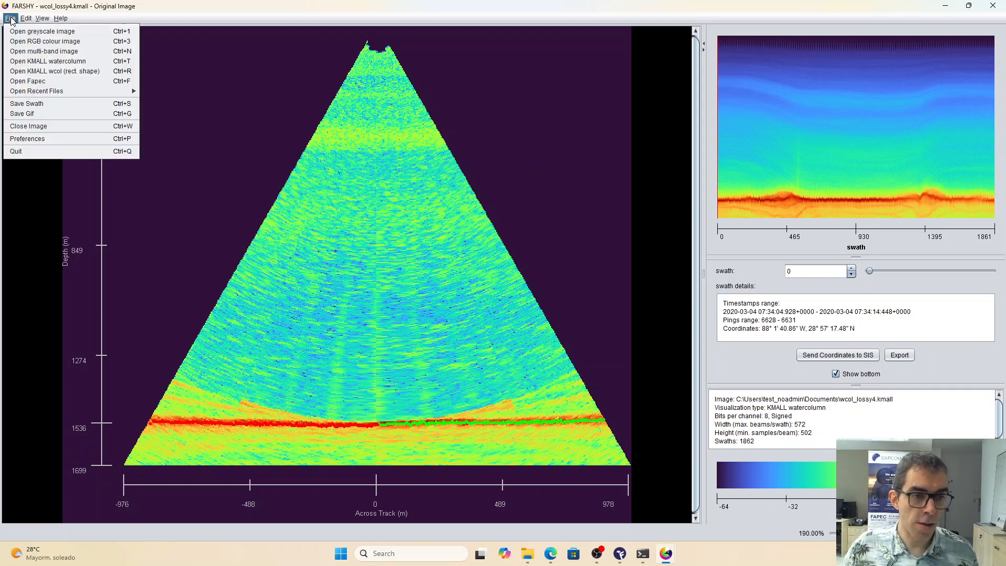
{"action": "left_click", "coordinate": [55, 63]}
{"action": "left_click", "coordinate": [436, 239]}
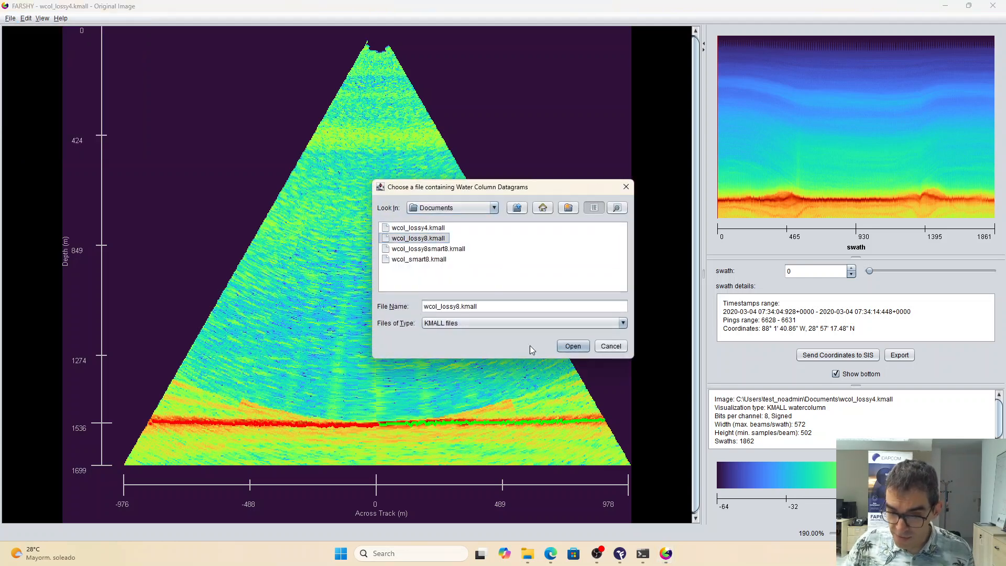
Step: Switch to WinFAPEC, try KMALL loss levels for MWC amplitude, raising to 16 and lowering to 7, and accept the mode-specific compression options
{"action": "left_click", "coordinate": [617, 559]}
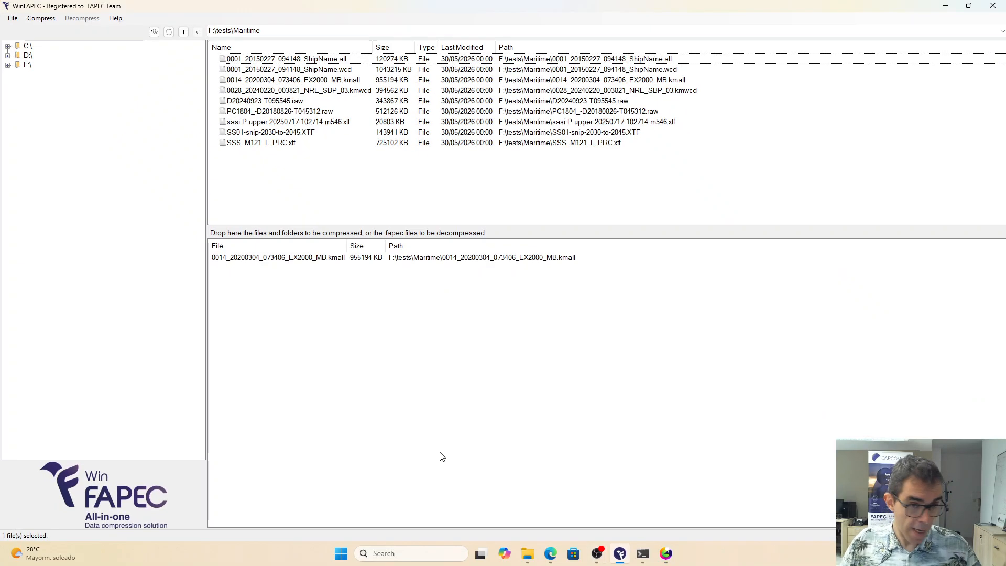
{"action": "left_click", "coordinate": [41, 18]}
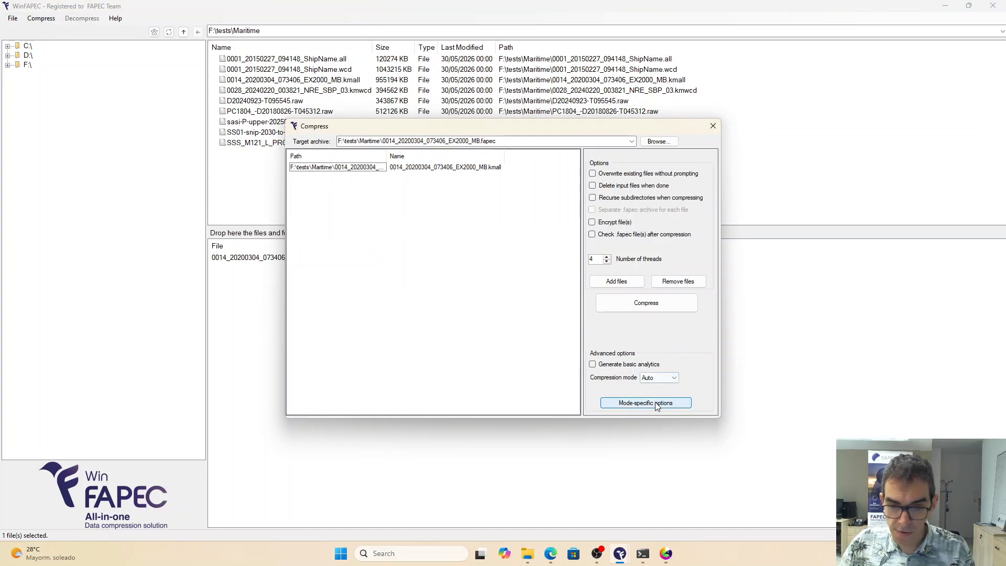
{"action": "left_click", "coordinate": [645, 402]}
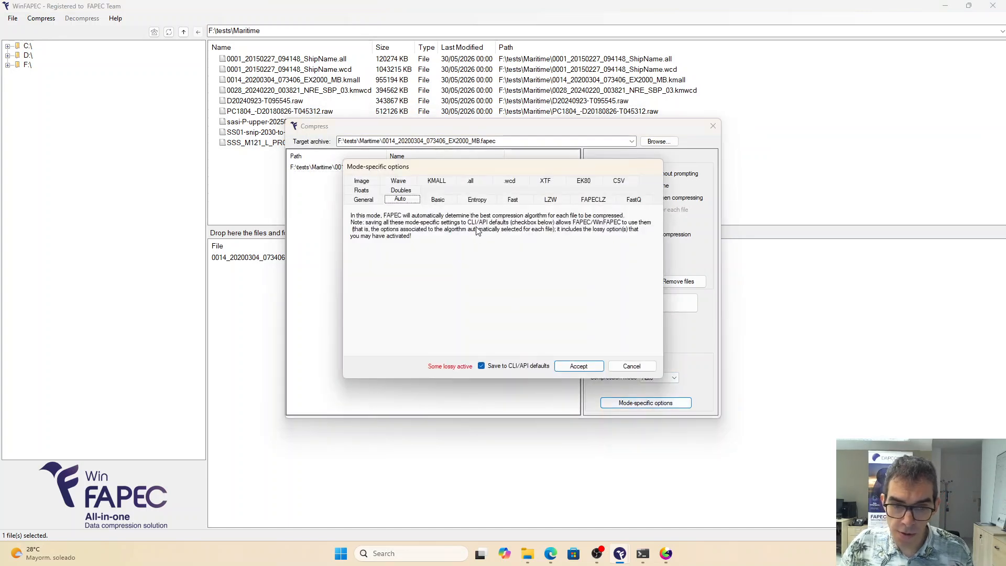
{"action": "double_click", "coordinate": [522, 272]}
{"action": "type", "text": "8"}
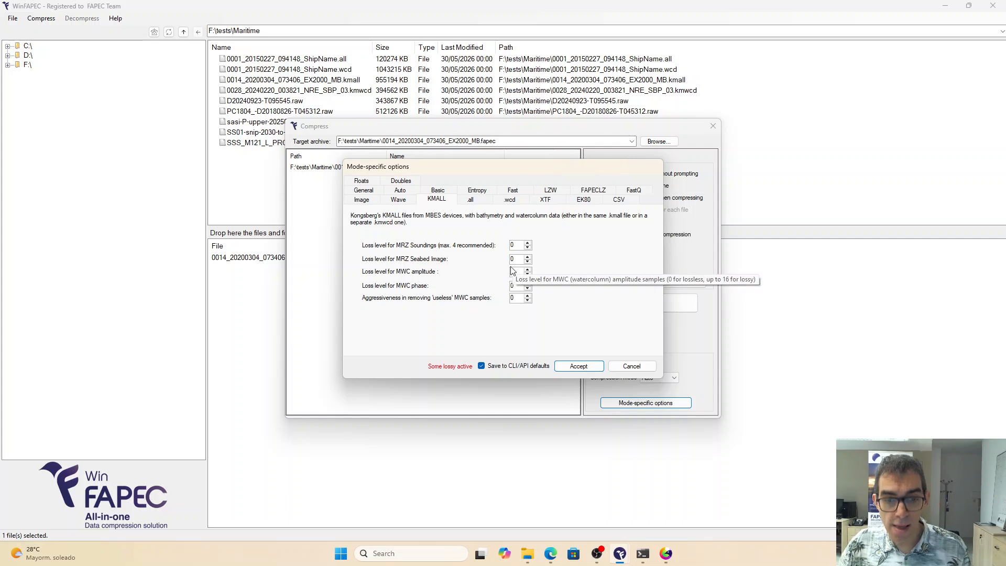
{"action": "scroll", "coordinate": [521, 273], "scroll_direction": "up", "scroll_amount": 8}
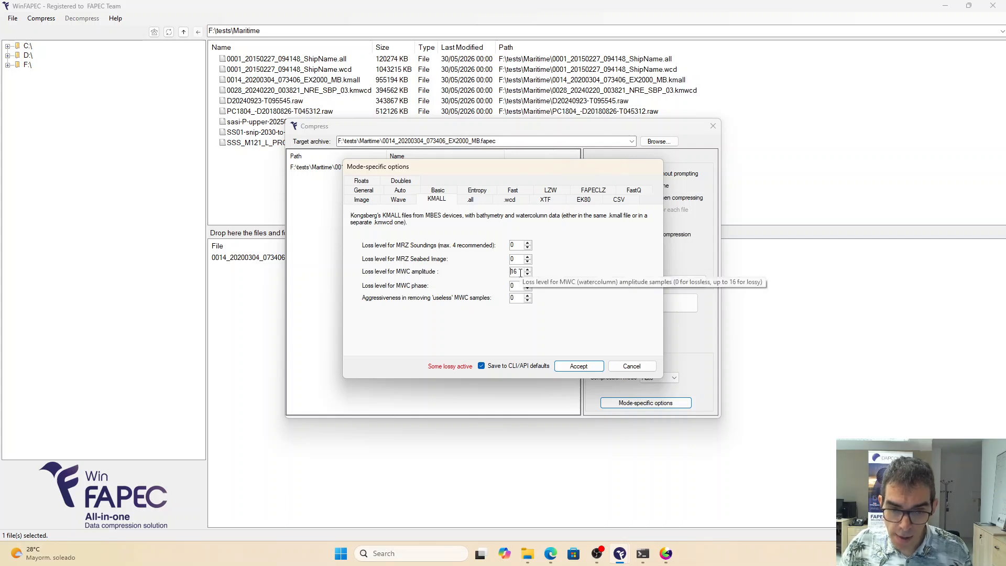
{"action": "scroll", "coordinate": [520, 273], "scroll_direction": "down", "scroll_amount": 2}
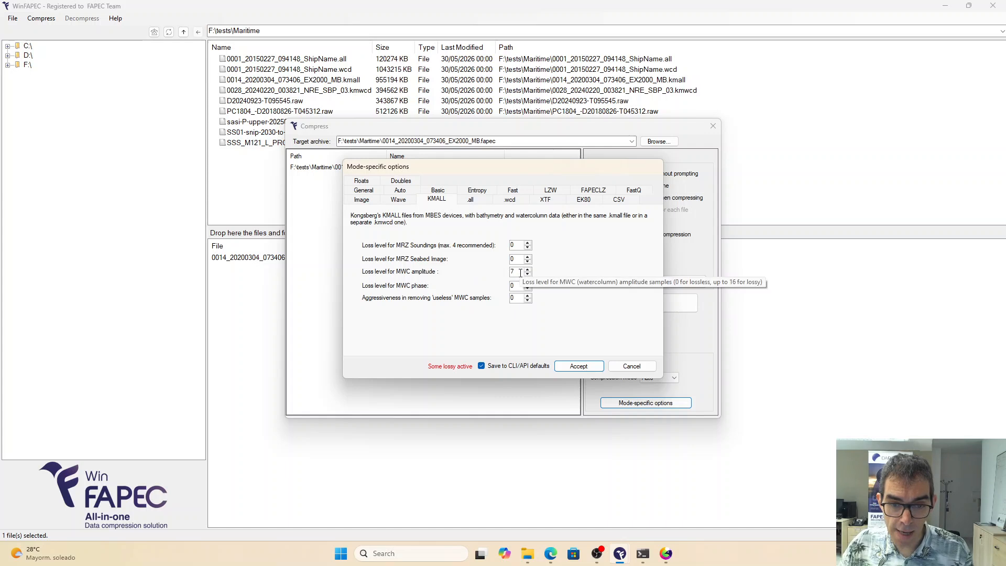
{"action": "left_click", "coordinate": [576, 369]}
{"action": "left_click", "coordinate": [550, 310]}
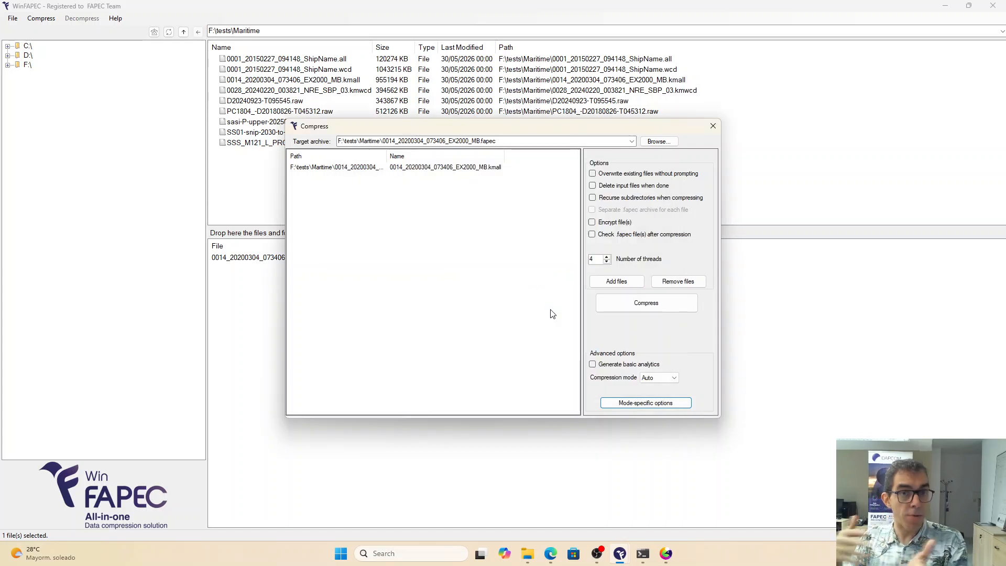
Step: Cancel FARSHY's pending watercolumn file selection, then close WinFAPEC's Compress dialog and minimize WinFAPEC
{"action": "key", "text": "alt+Tab"}
{"action": "key", "text": "alt+Tab"}
{"action": "key", "text": "alt+Tab"}
{"action": "key", "text": "alt+shift+Tab"}
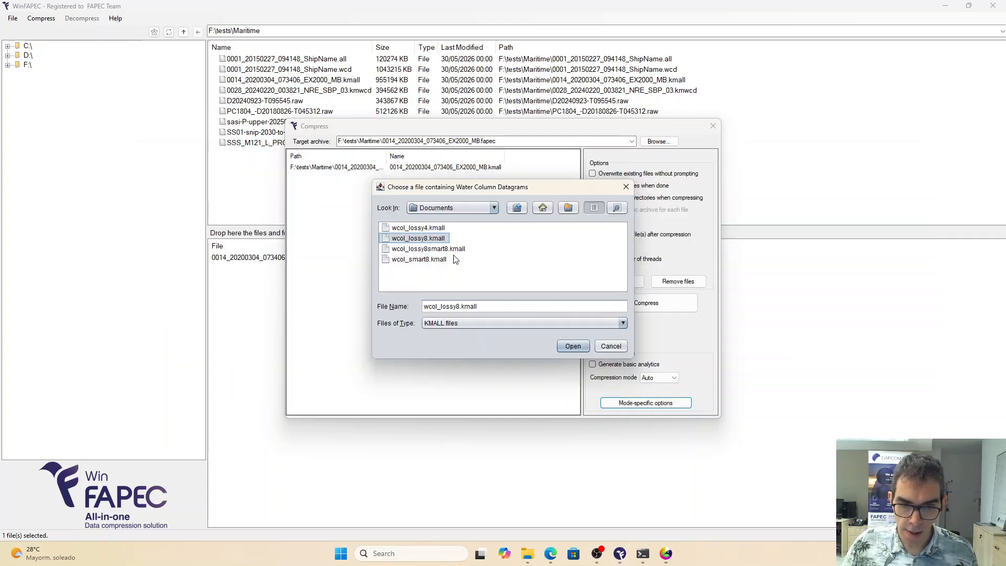
{"action": "left_click", "coordinate": [608, 345]}
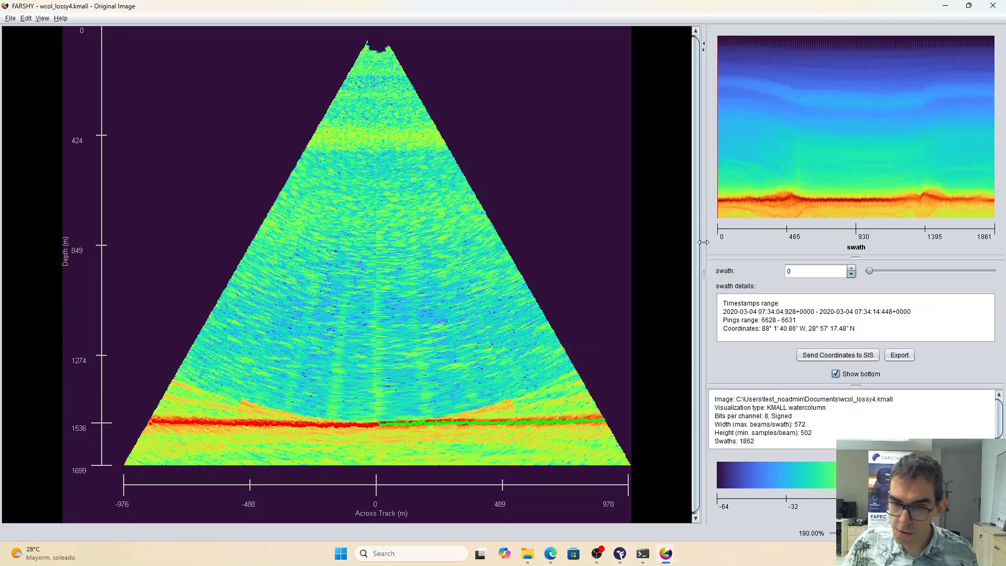
{"action": "key", "text": "alt+Tab"}
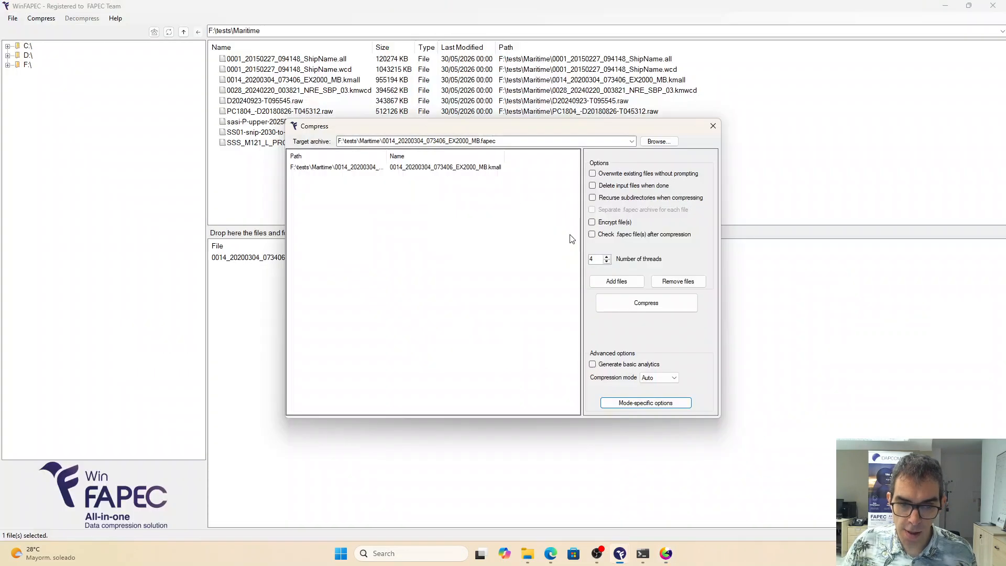
{"action": "left_click", "coordinate": [712, 127]}
{"action": "left_click", "coordinate": [944, 6]}
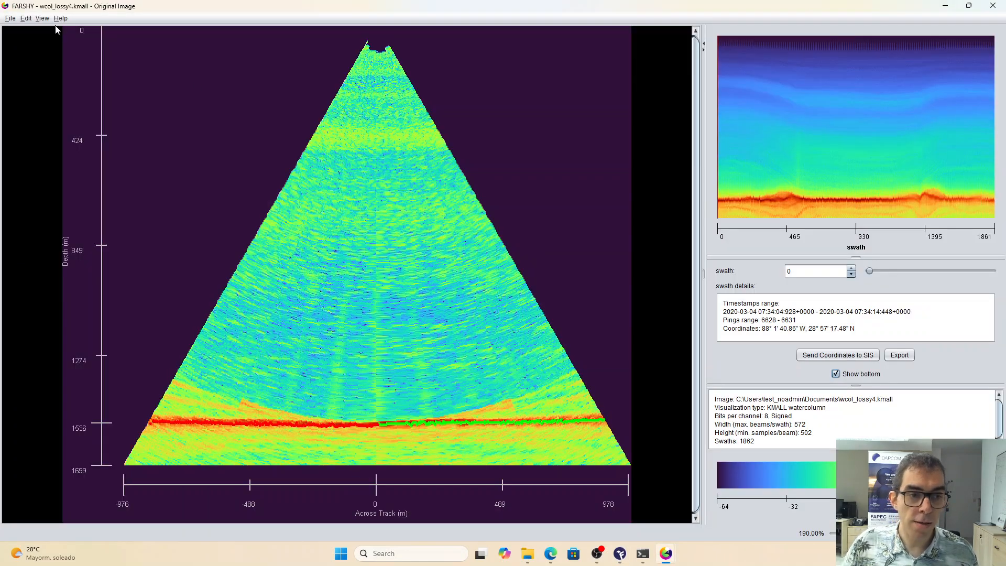
Step: Open wcol_lossy8.kmall from the Documents folder as a KMALL watercolumn file, and bring back the original file's window
{"action": "left_click", "coordinate": [12, 18]}
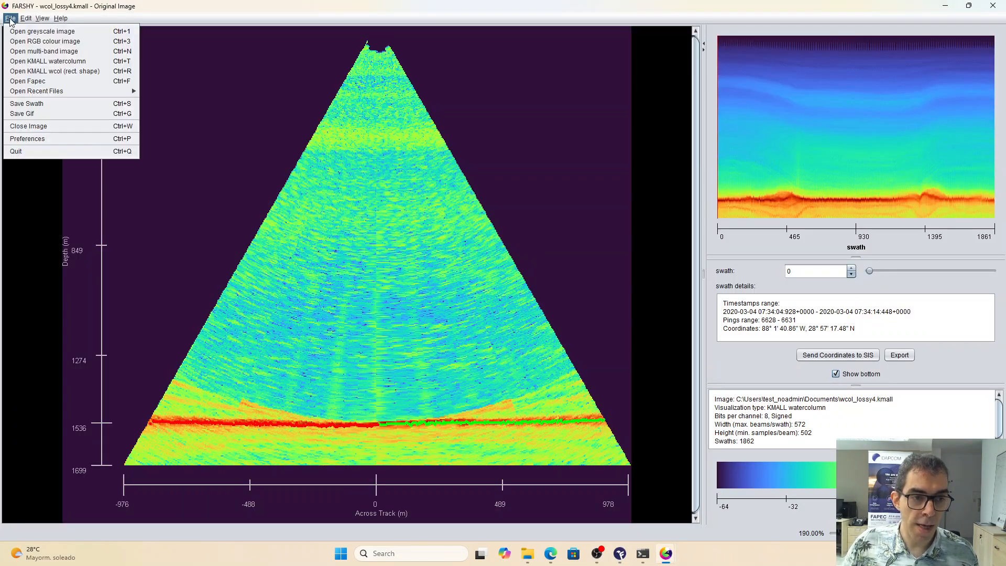
{"action": "left_click", "coordinate": [42, 62]}
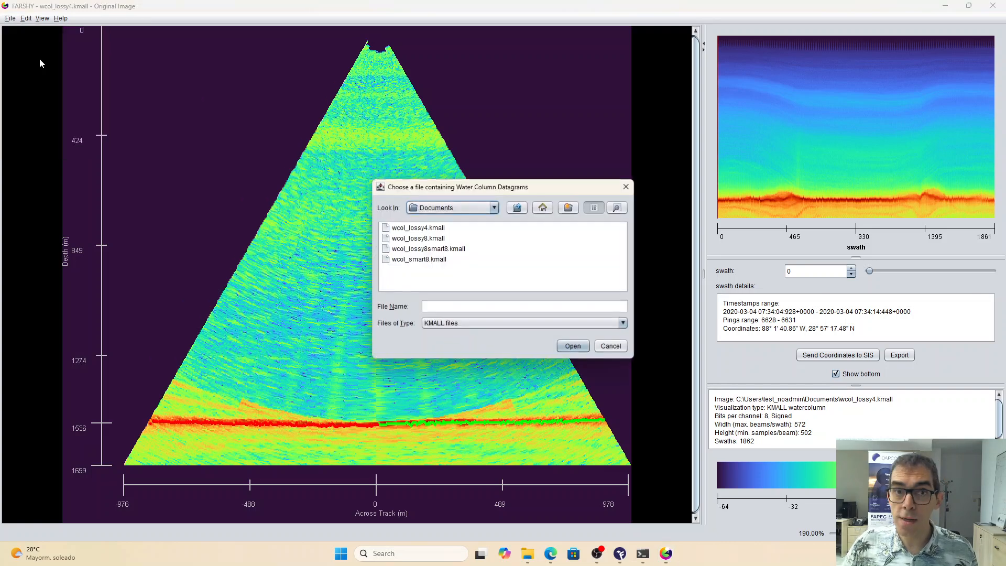
{"action": "left_click", "coordinate": [433, 239]}
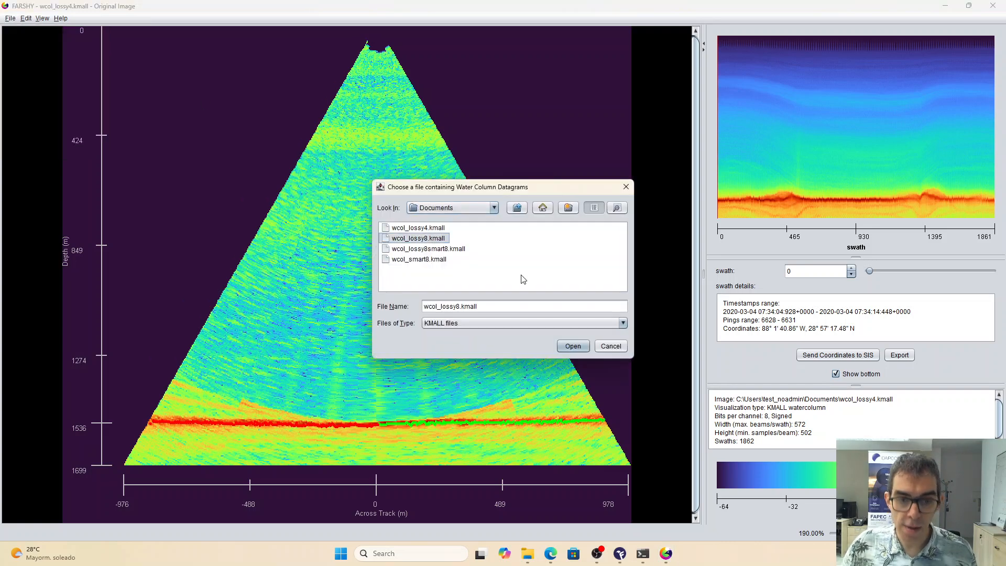
{"action": "left_click", "coordinate": [572, 347]}
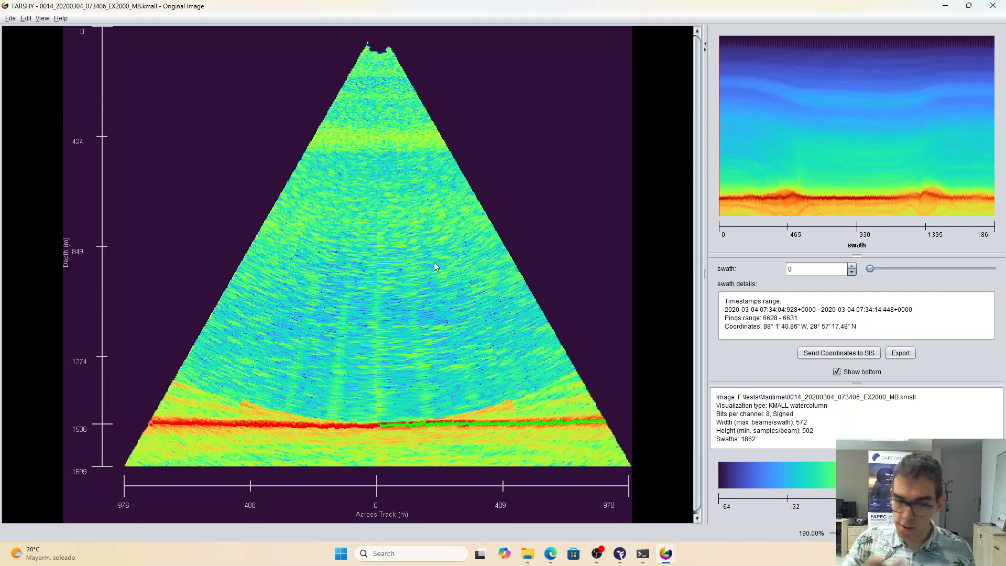
{"action": "mouse_move", "coordinate": [433, 263]}
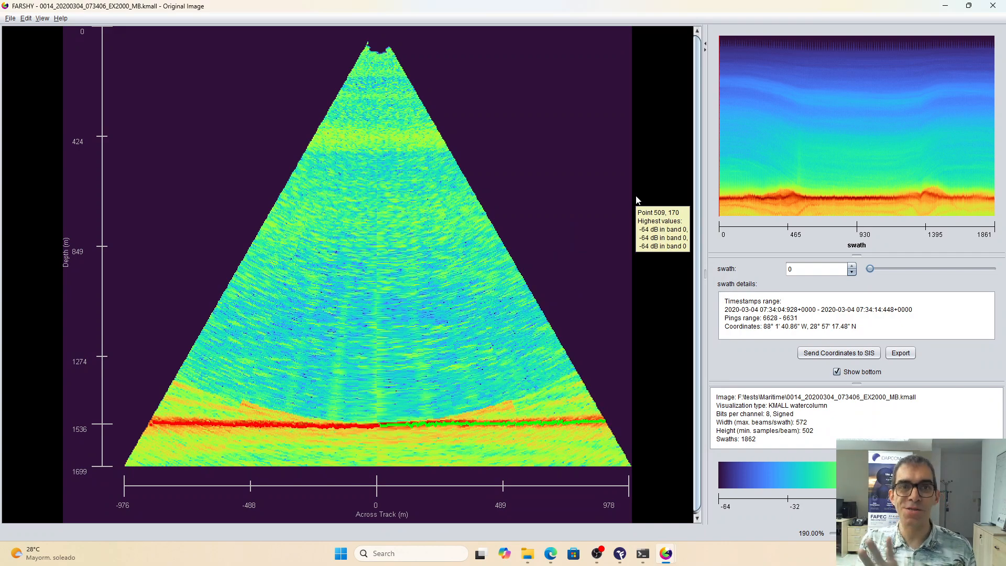
Step: Alternate between the original file and wcol_lossy8.kmall to compare their fan images at swath 0
{"action": "key", "text": "alt+Tab"}
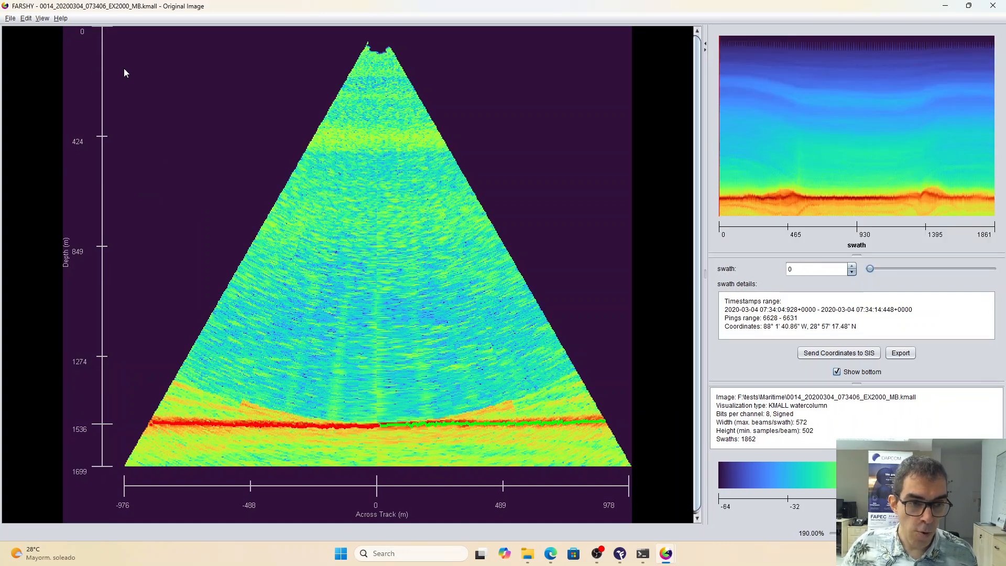
{"action": "left_click", "coordinate": [42, 18]}
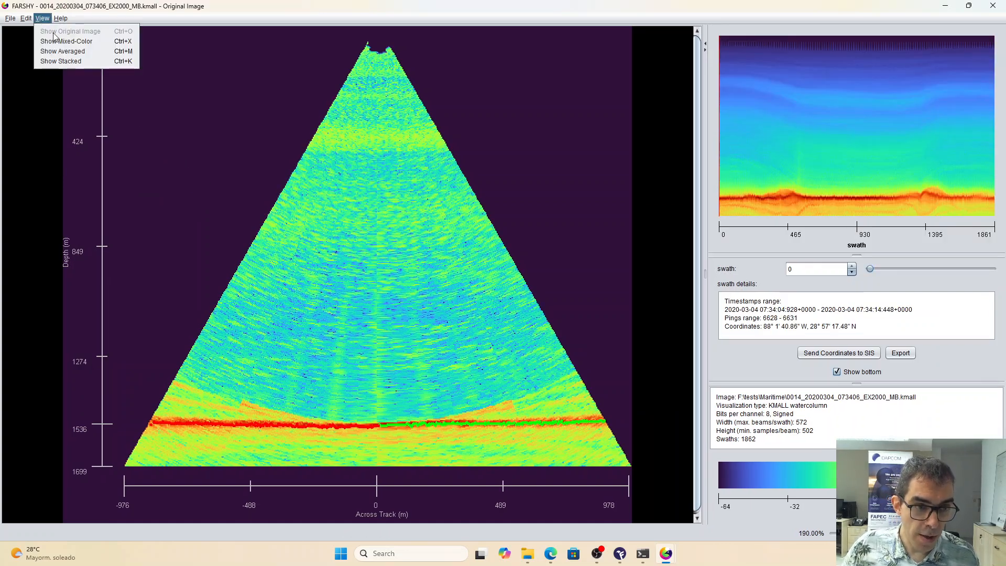
{"action": "left_click", "coordinate": [218, 93]}
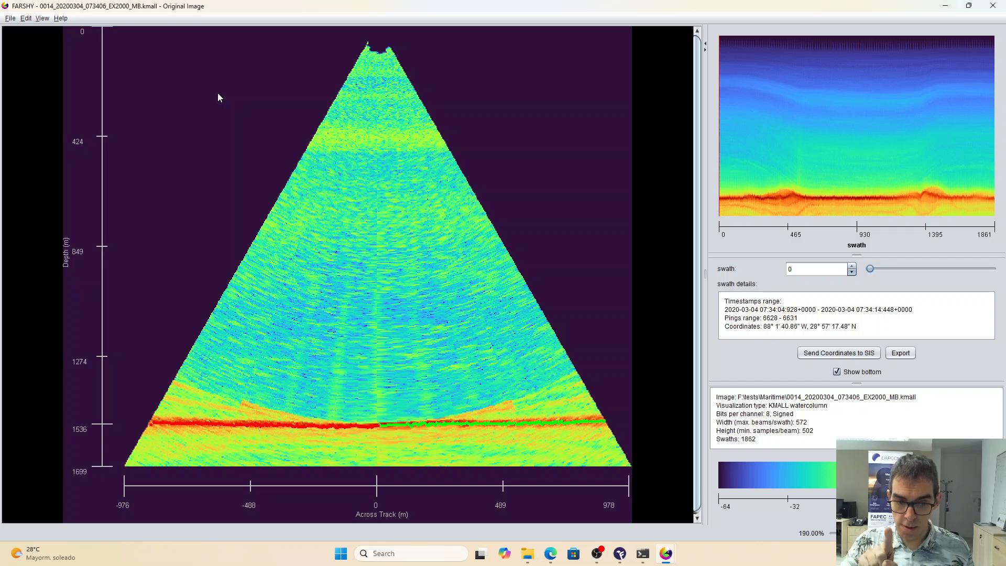
{"action": "mouse_move", "coordinate": [218, 93]}
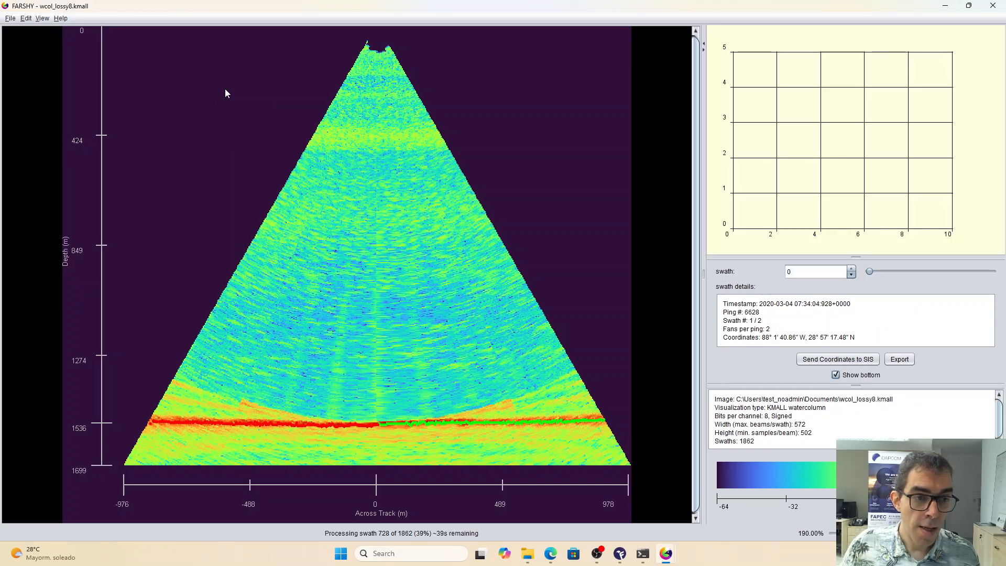
{"action": "left_click", "coordinate": [47, 20]}
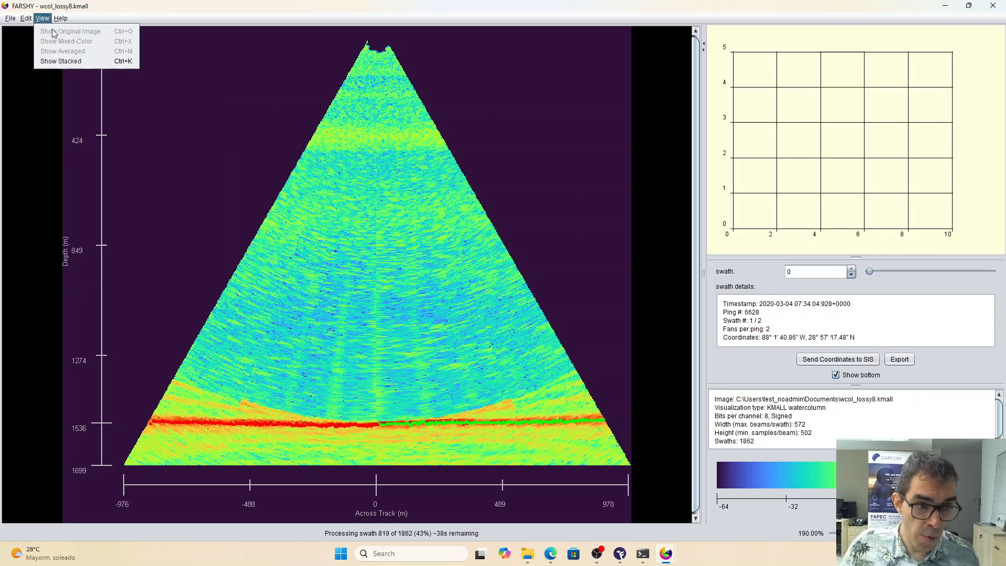
{"action": "left_click", "coordinate": [208, 106]}
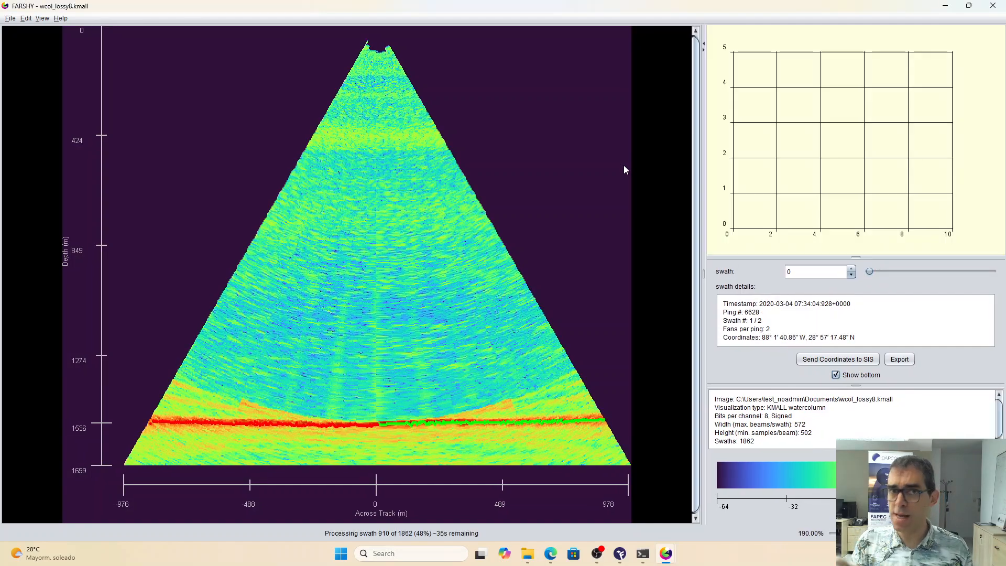
{"action": "key", "text": "alt+Tab"}
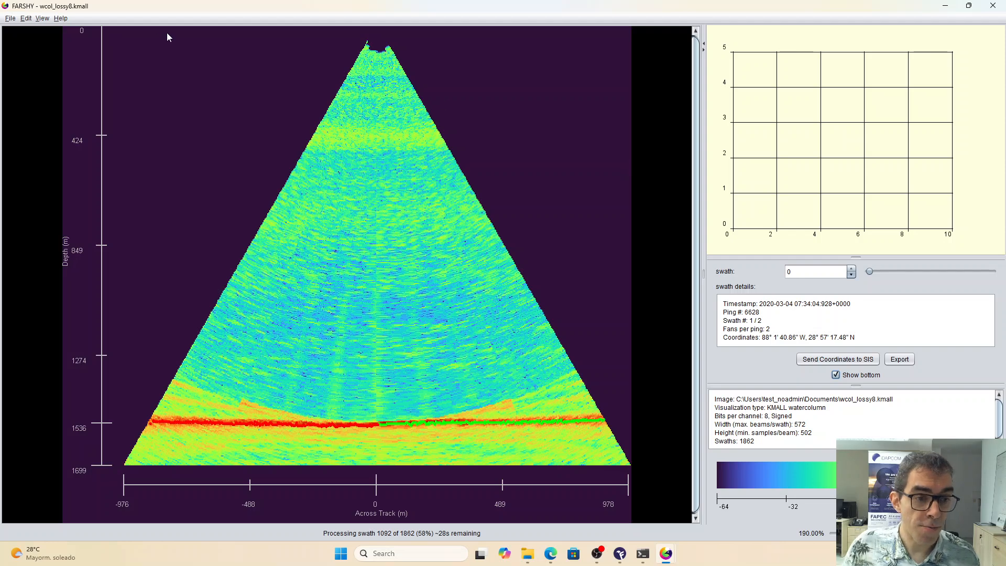
Step: Switch both wcol_lossy8.kmall and the original KMALL file to the stacked representation
{"action": "left_click", "coordinate": [42, 18]}
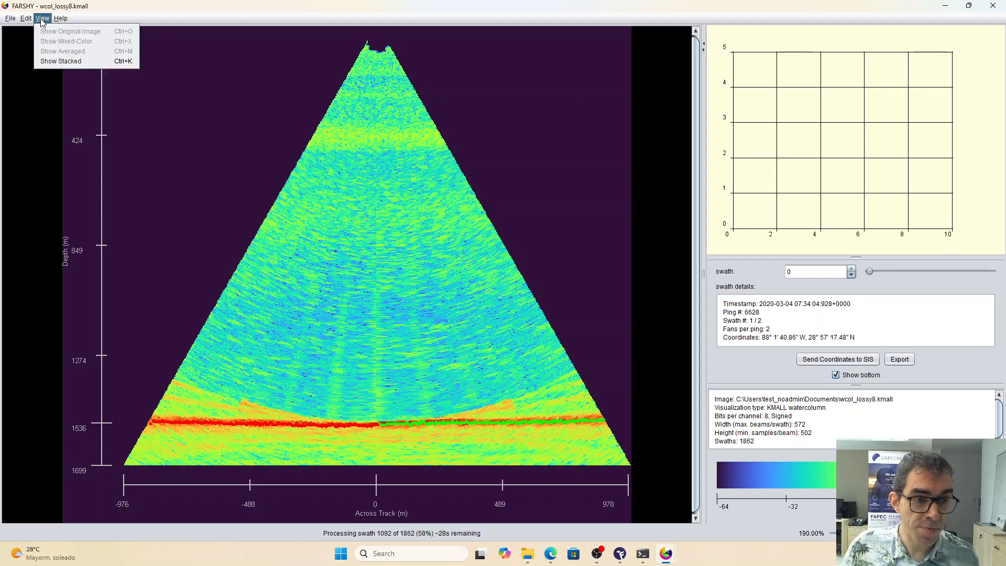
{"action": "left_click", "coordinate": [74, 61]}
{"action": "key", "text": "alt+Tab"}
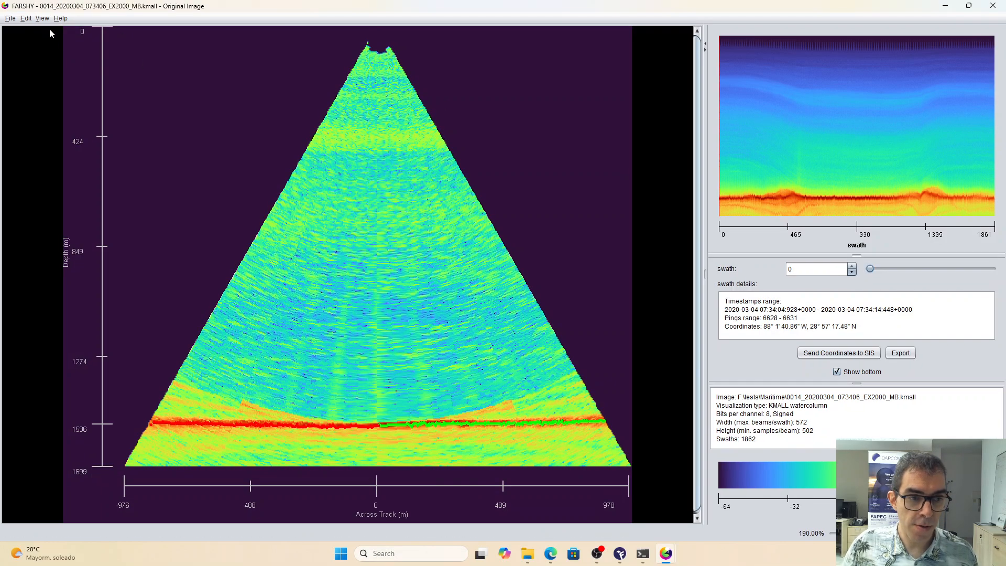
{"action": "left_click", "coordinate": [41, 19]}
{"action": "left_click", "coordinate": [68, 62]}
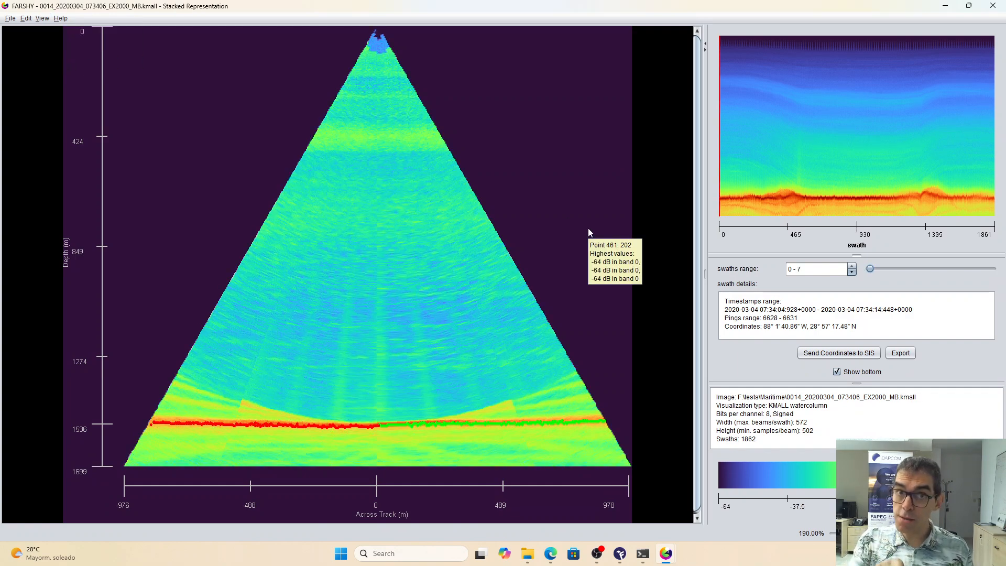
Step: Alternate between the original file and wcol_lossy8.kmall, comparing their stacked fan images for swaths 0-7
{"action": "key", "text": "alt+Tab"}
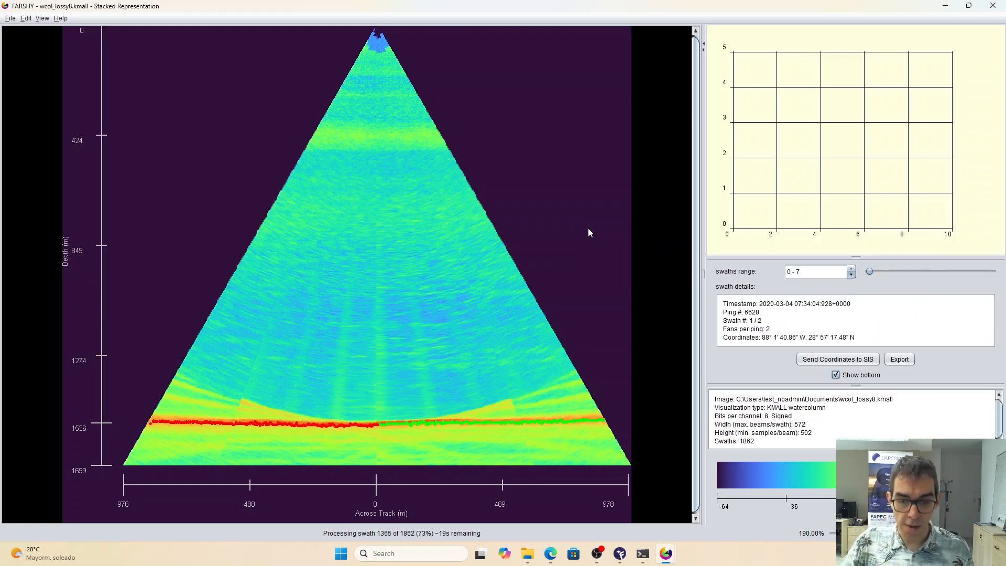
{"action": "key", "text": "alt+Tab"}
{"action": "key", "text": "alt+Tab"}
{"action": "key", "text": "alt+Tab"}
{"action": "key", "text": "alt+Tab"}
{"action": "key", "text": "alt+Tab"}
{"action": "key", "text": "alt+Tab"}
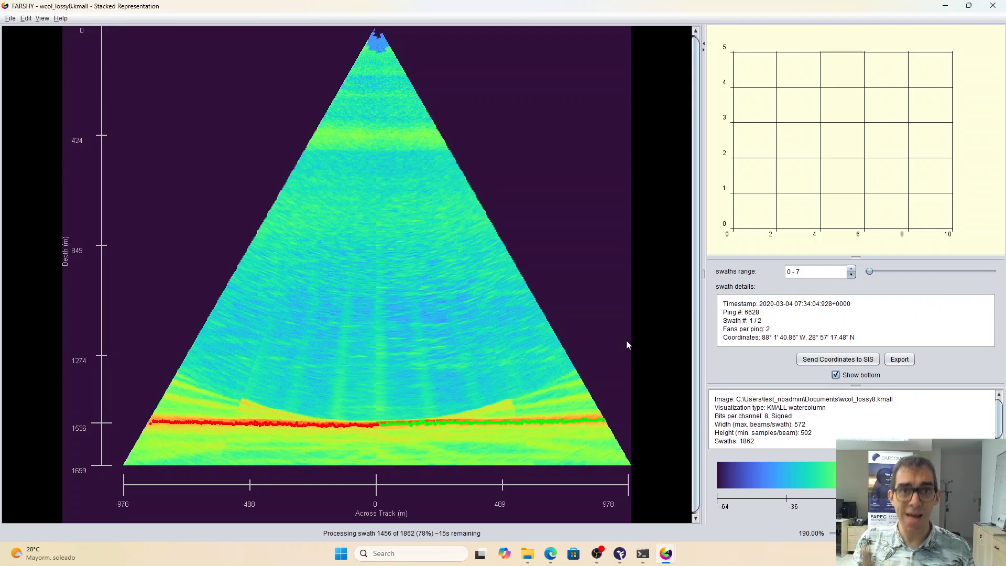
{"action": "key", "text": "alt+Tab"}
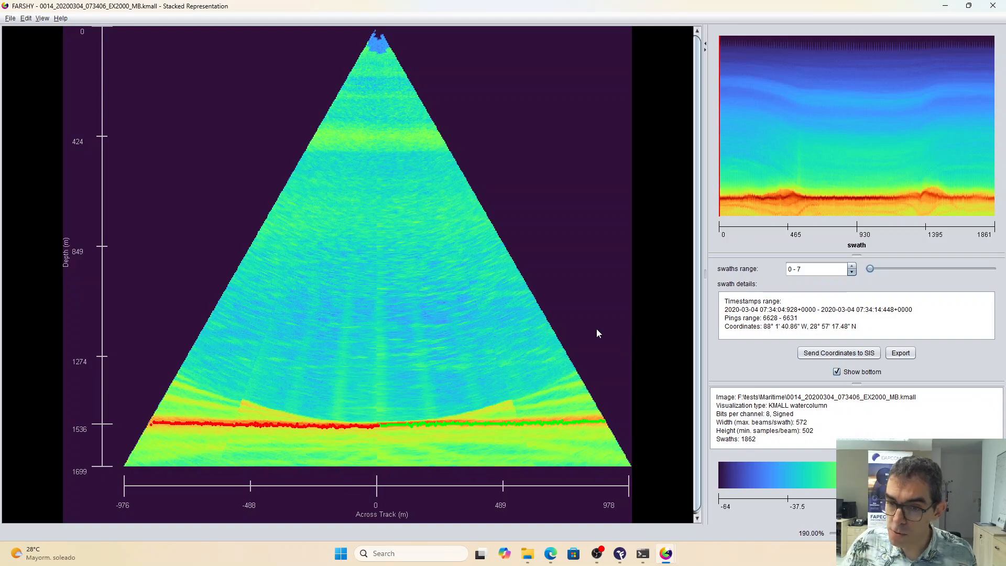
Step: Browse forward through the stacked swaths of the original file and wcol_lossy8.kmall to compare their water column features
{"action": "scroll", "coordinate": [578, 326], "scroll_direction": "down", "scroll_amount": 7}
{"action": "scroll", "coordinate": [577, 326], "scroll_direction": "down", "scroll_amount": 20}
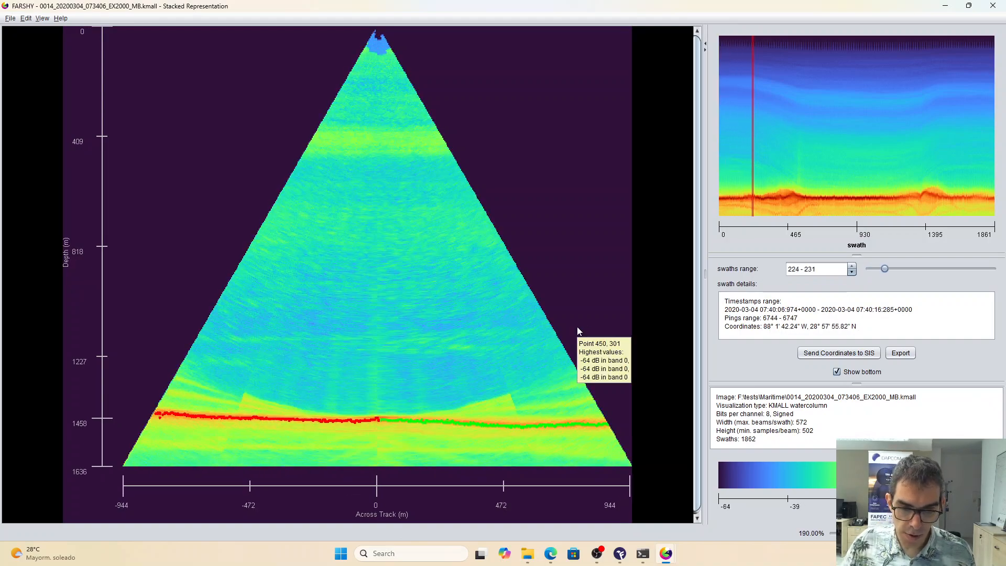
{"action": "scroll", "coordinate": [576, 326], "scroll_direction": "down", "scroll_amount": 17}
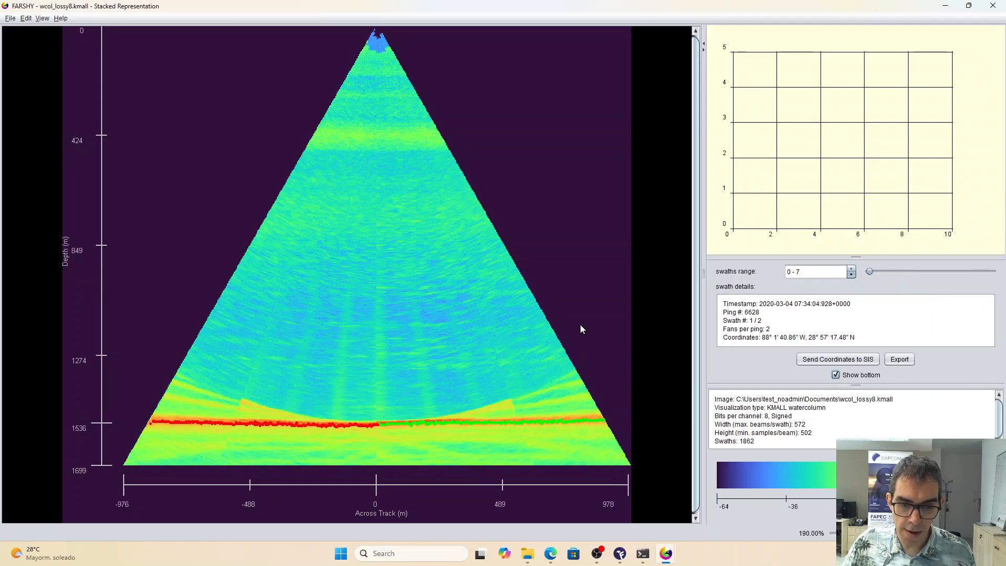
{"action": "scroll", "coordinate": [580, 325], "scroll_direction": "down", "scroll_amount": 11}
{"action": "scroll", "coordinate": [580, 326], "scroll_direction": "down", "scroll_amount": 20}
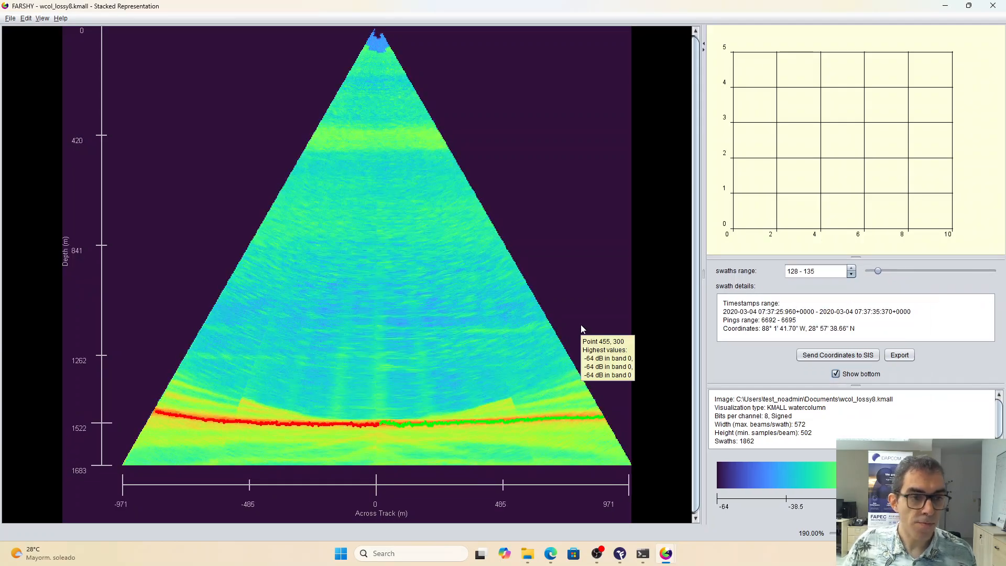
{"action": "scroll", "coordinate": [581, 329], "scroll_direction": "down", "scroll_amount": 20}
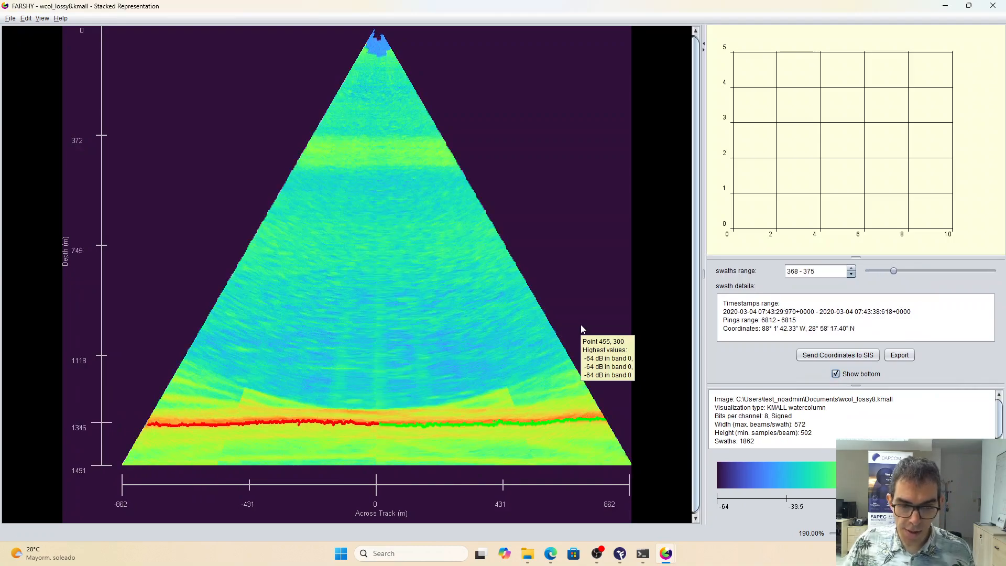
{"action": "scroll", "coordinate": [580, 329], "scroll_direction": "down", "scroll_amount": 1}
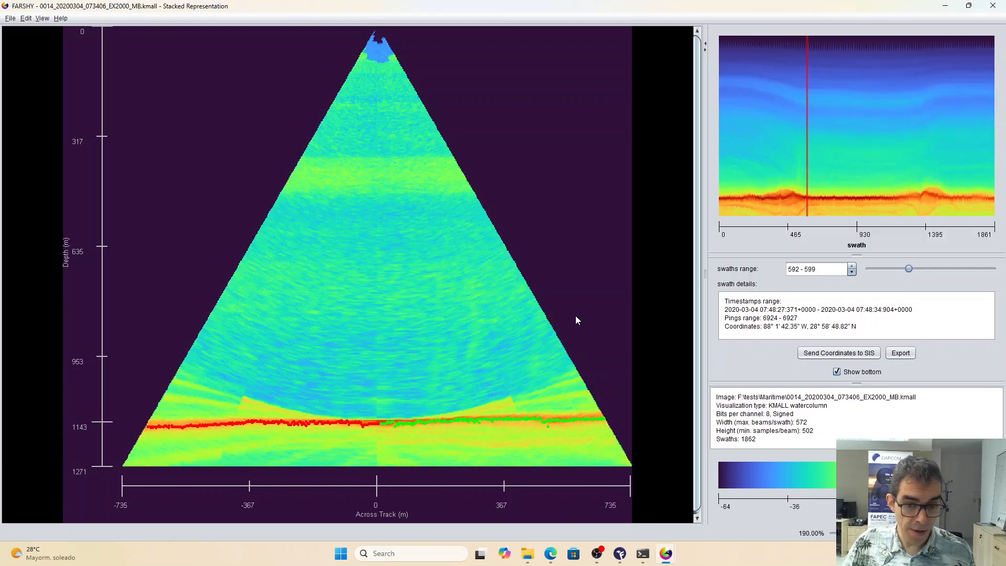
Step: Review the original file's stacked swaths just before 592-599, and move its swath range back to the start
{"action": "scroll", "coordinate": [575, 316], "scroll_direction": "up", "scroll_amount": 9}
{"action": "scroll", "coordinate": [576, 315], "scroll_direction": "down", "scroll_amount": 9}
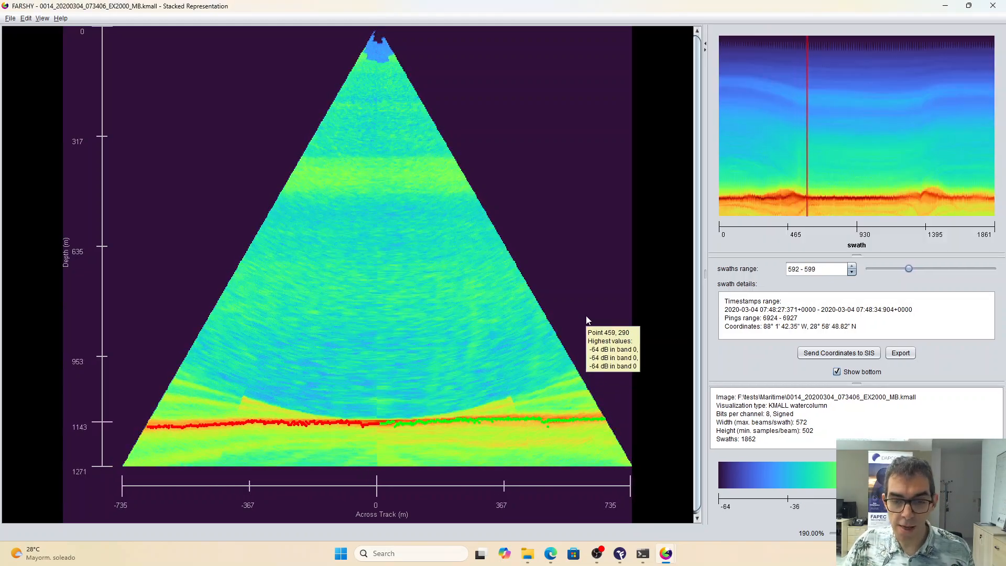
{"action": "left_click_drag", "start_coordinate": [909, 269], "coordinate": [773, 268]}
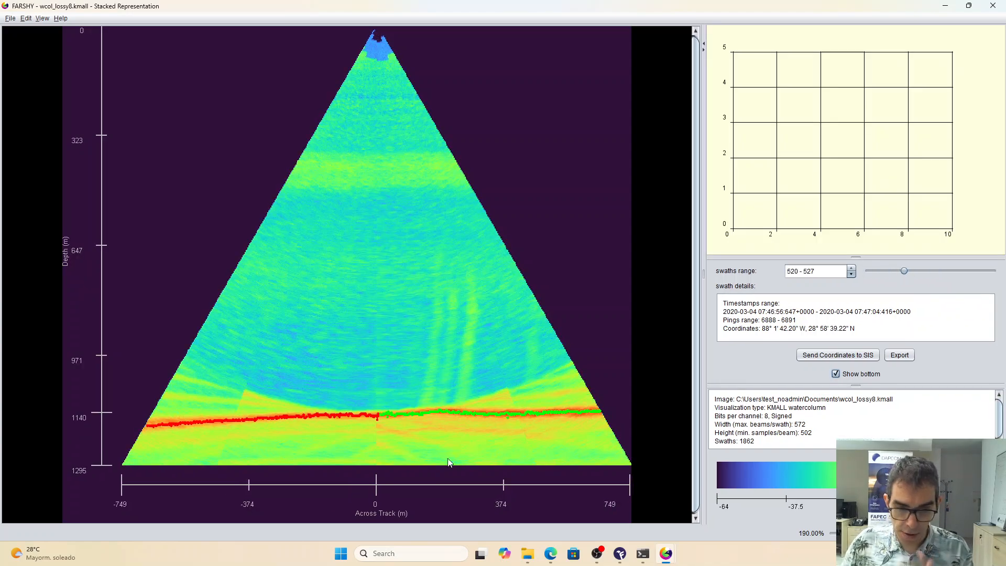
Step: Show the along-track view of wcol_lossy8.kmall and return its stacked display to swaths 0-7
{"action": "right_click", "coordinate": [526, 224]}
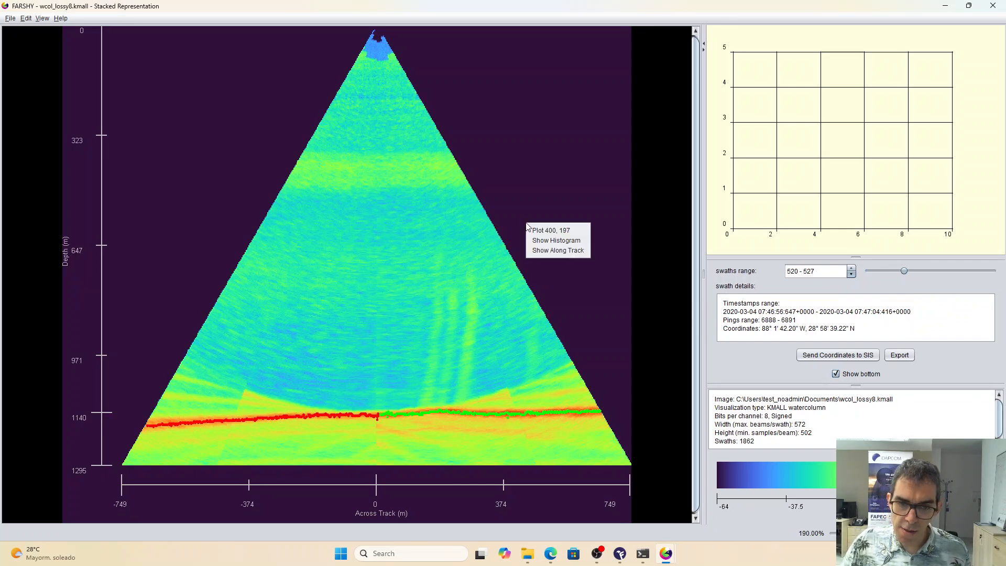
{"action": "left_click", "coordinate": [568, 251]}
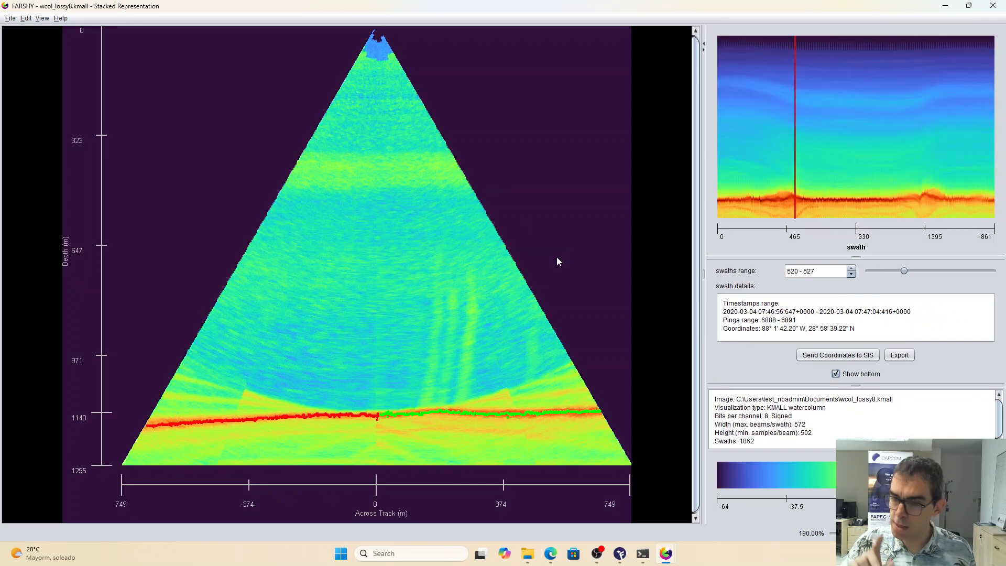
{"action": "mouse_move", "coordinate": [557, 258]}
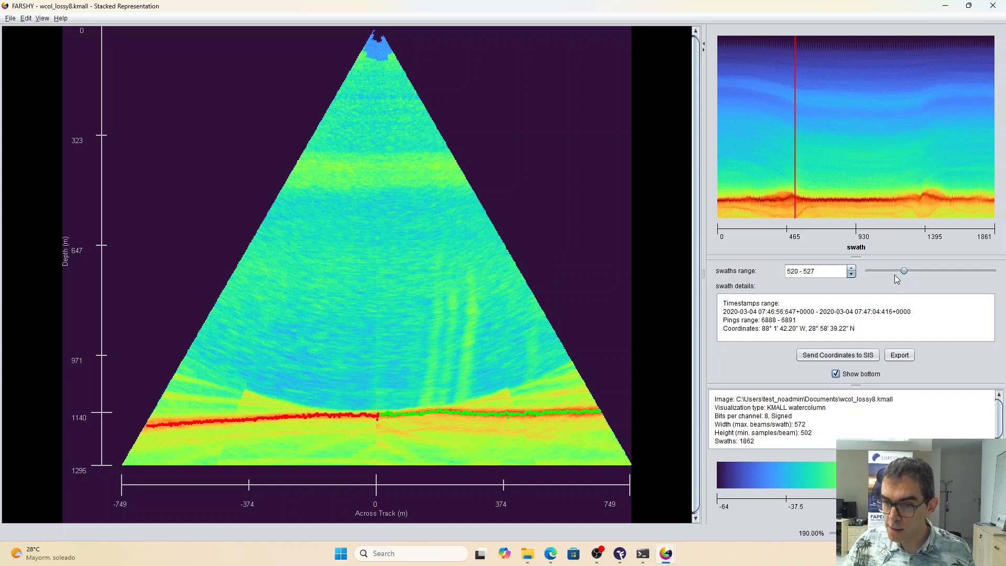
{"action": "left_click_drag", "start_coordinate": [904, 272], "coordinate": [864, 272]}
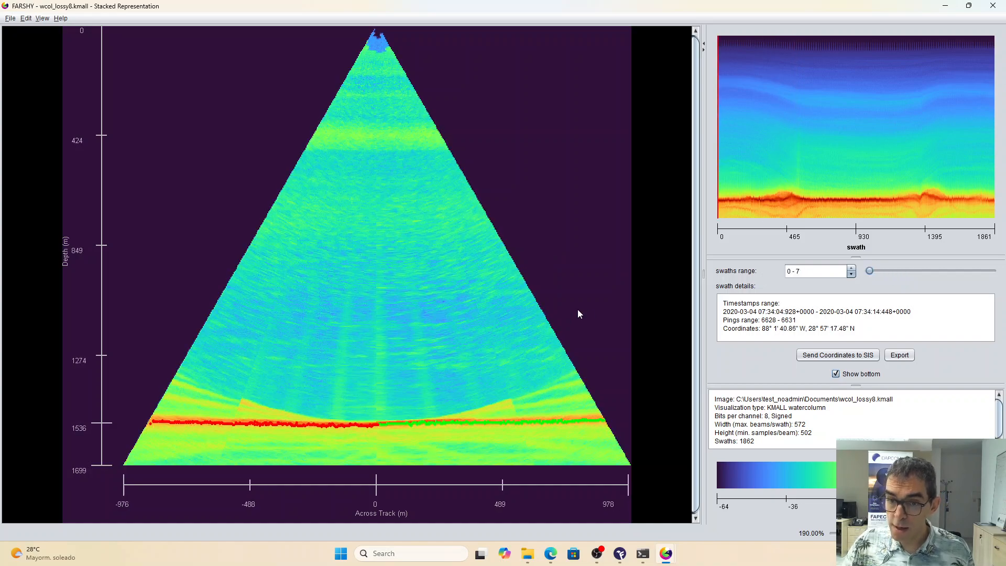
{"action": "mouse_move", "coordinate": [578, 311]}
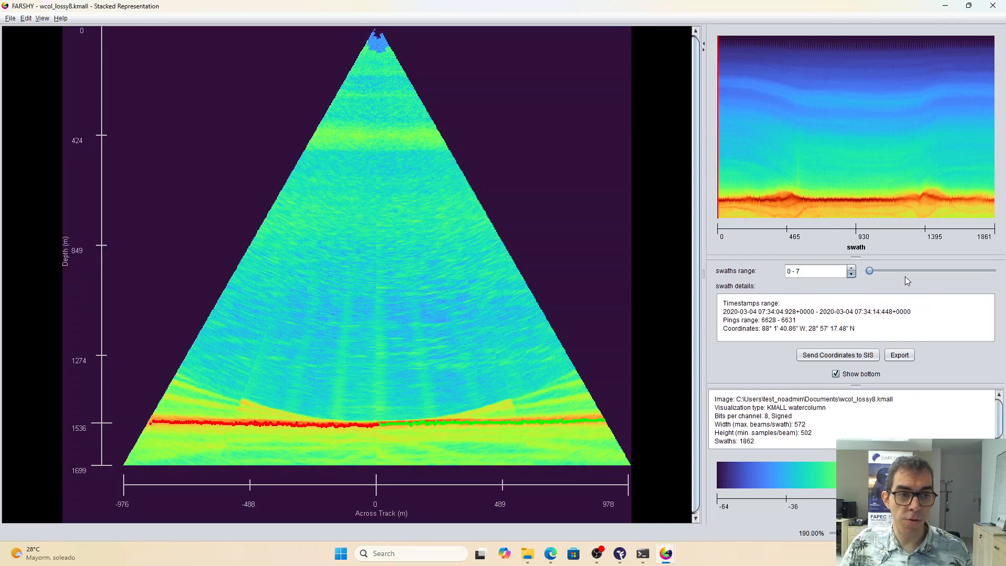
Step: Open wcol_smart8.kmall from the Documents folder as a KMALL watercolumn file
{"action": "left_click", "coordinate": [10, 19]}
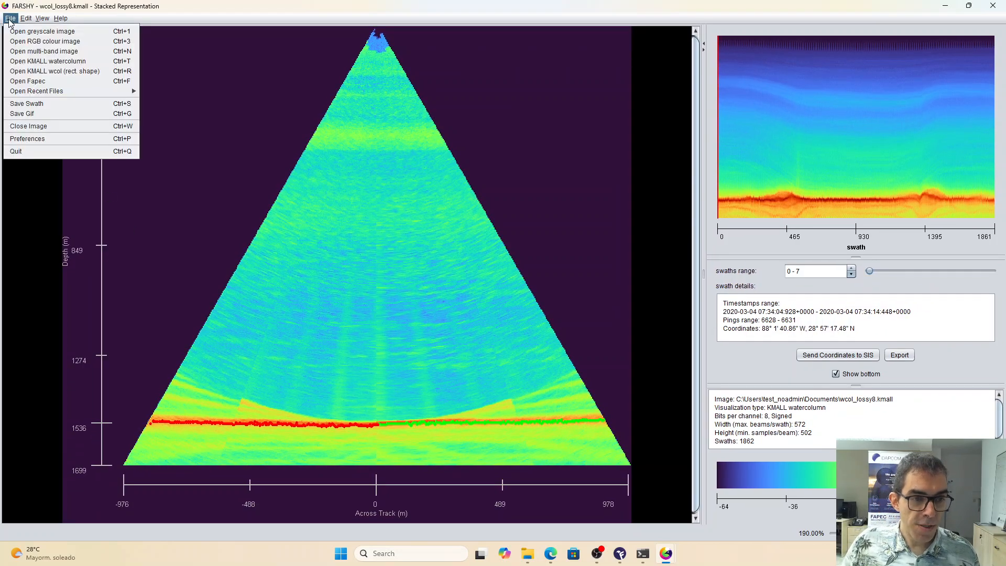
{"action": "left_click", "coordinate": [47, 62]}
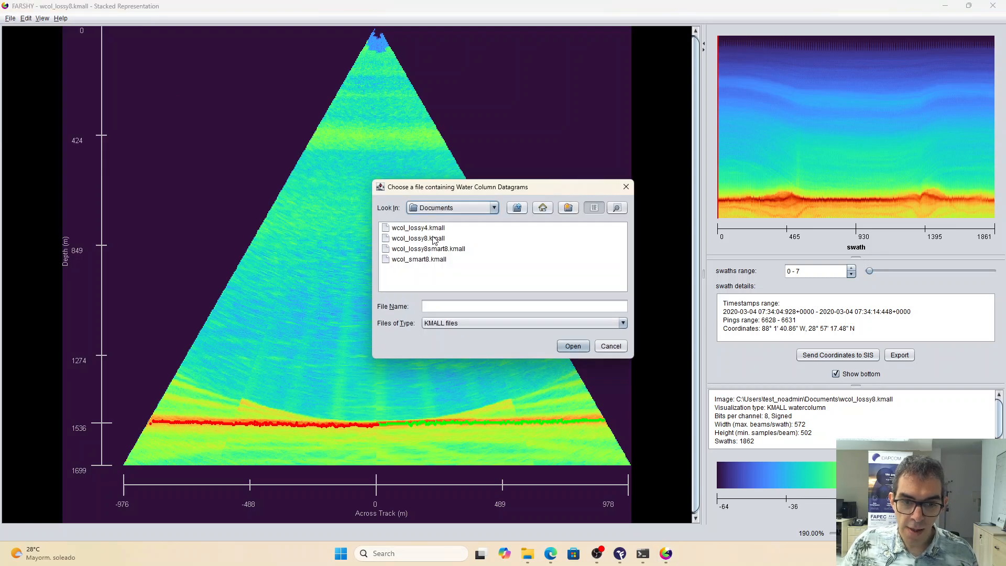
{"action": "left_click", "coordinate": [440, 262]}
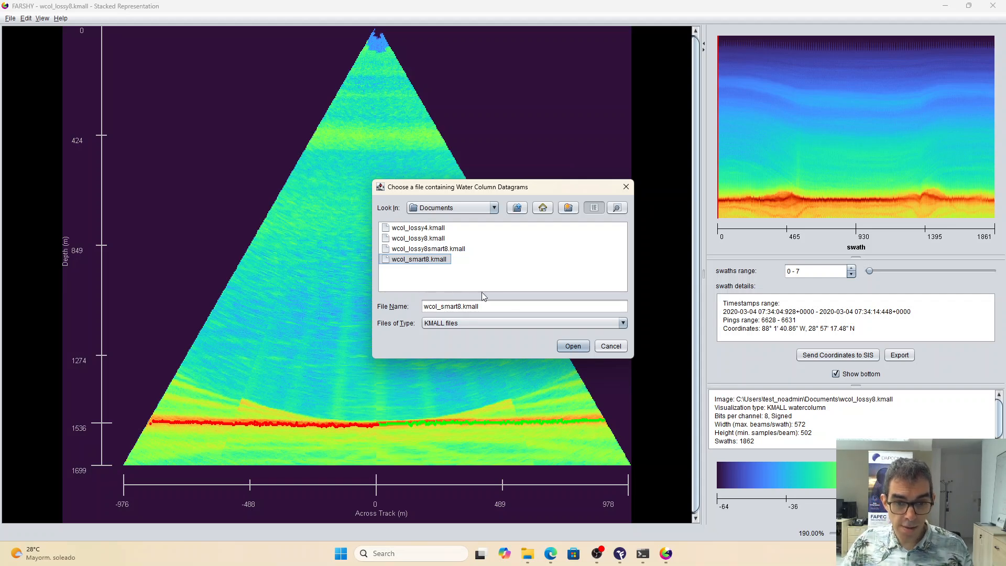
{"action": "left_click", "coordinate": [572, 347]}
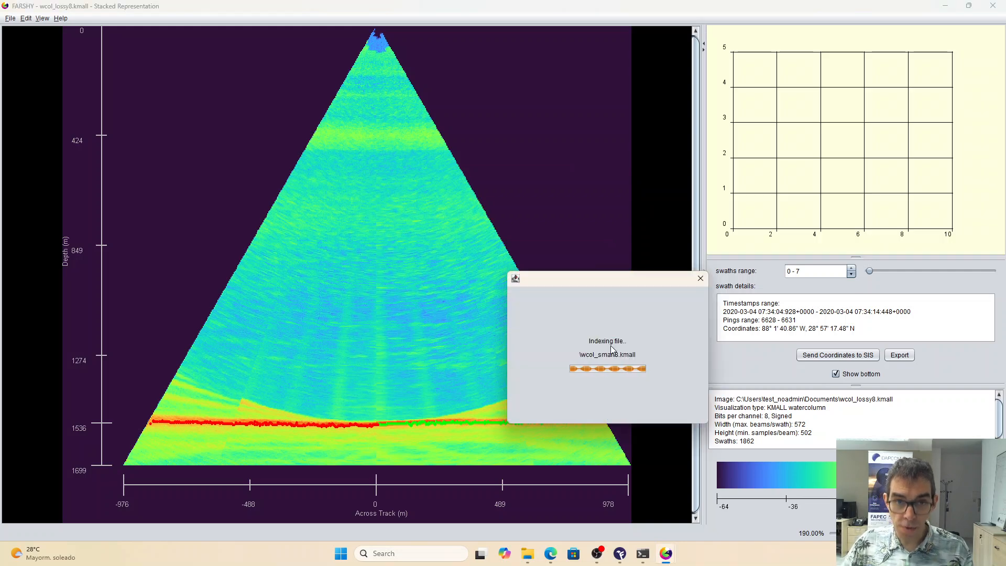
Step: Switch to WinFAPEC and set the KMALL loss level for MWC amplitude to 0 in the mode-specific compression options
{"action": "left_click", "coordinate": [618, 557]}
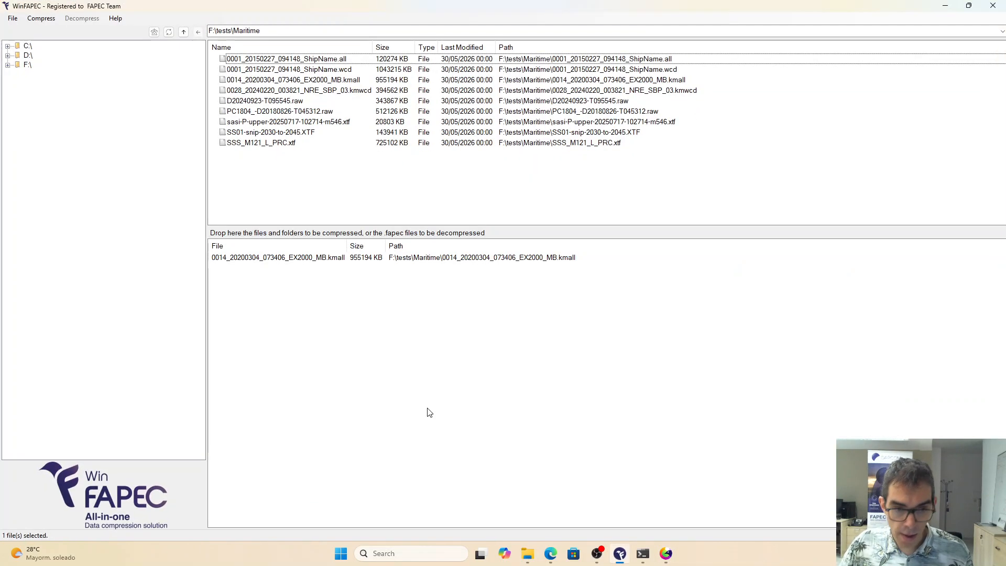
{"action": "left_click", "coordinate": [42, 19]}
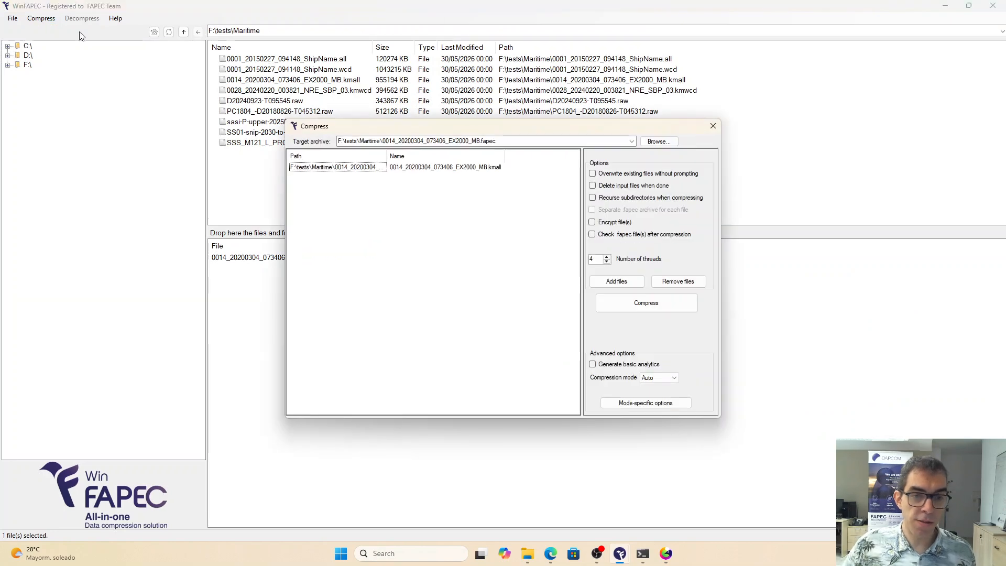
{"action": "left_click", "coordinate": [653, 407]}
{"action": "left_click", "coordinate": [427, 177]}
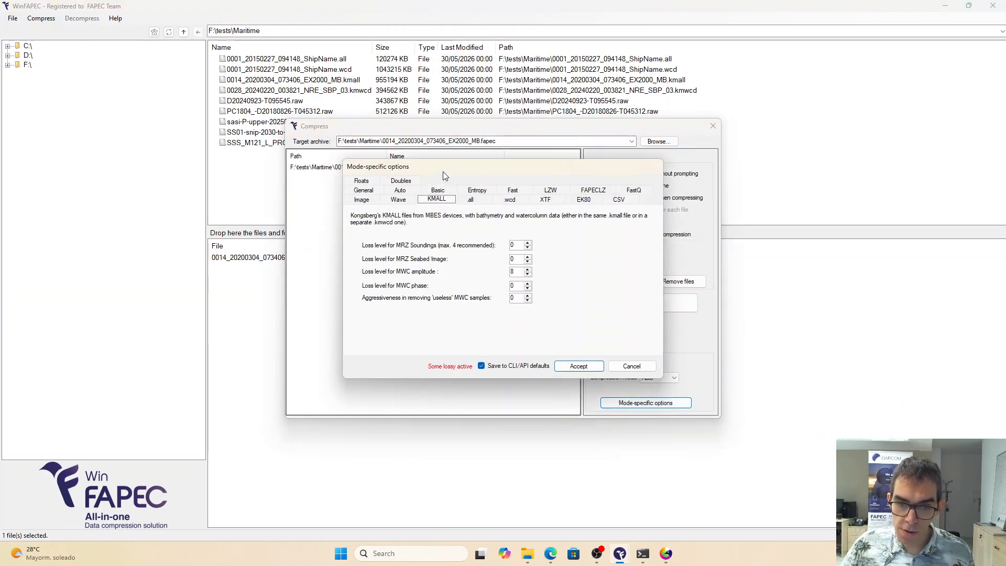
{"action": "scroll", "coordinate": [520, 273], "scroll_direction": "down", "scroll_amount": 1}
{"action": "scroll", "coordinate": [521, 273], "scroll_direction": "down", "scroll_amount": 2}
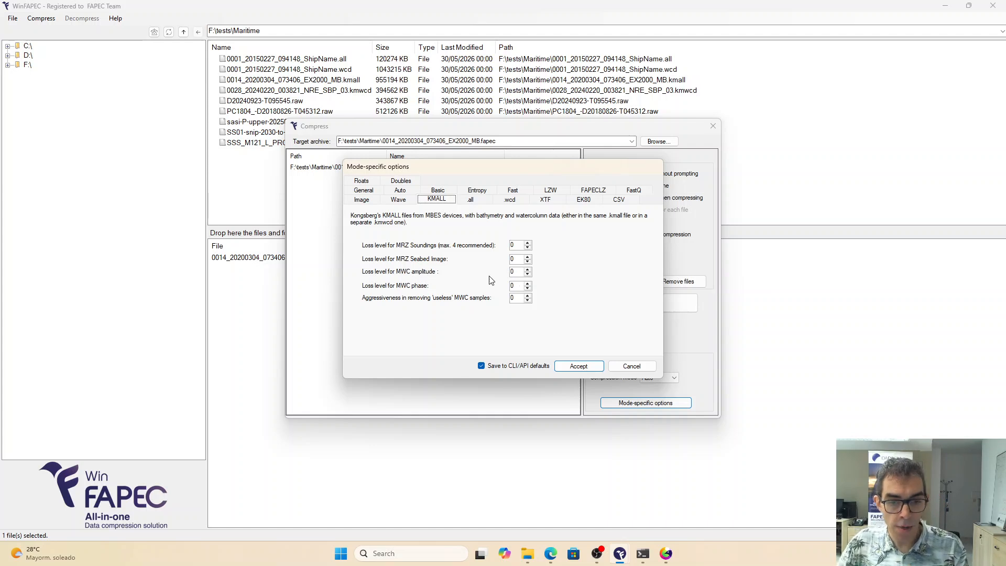
Step: Set the aggressiveness in removing 'useless' MWC samples to 8 and accept the mode-specific options
{"action": "double_click", "coordinate": [528, 295]}
{"action": "left_click", "coordinate": [529, 296]}
{"action": "left_click", "coordinate": [529, 296]}
{"action": "left_click", "coordinate": [529, 296]}
{"action": "left_click", "coordinate": [528, 296]}
{"action": "left_click", "coordinate": [529, 296]}
{"action": "left_click", "coordinate": [529, 296]}
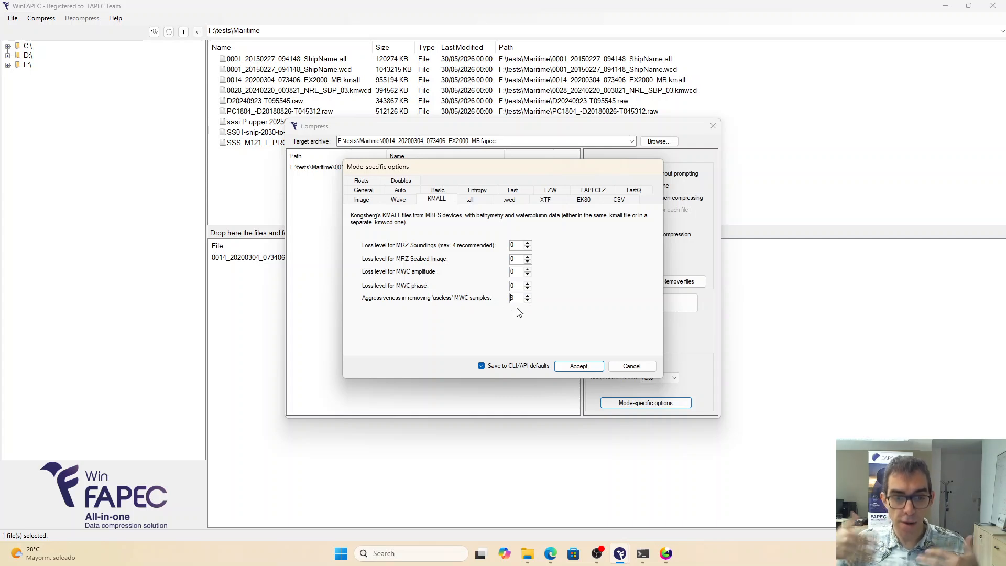
{"action": "left_click", "coordinate": [579, 365]}
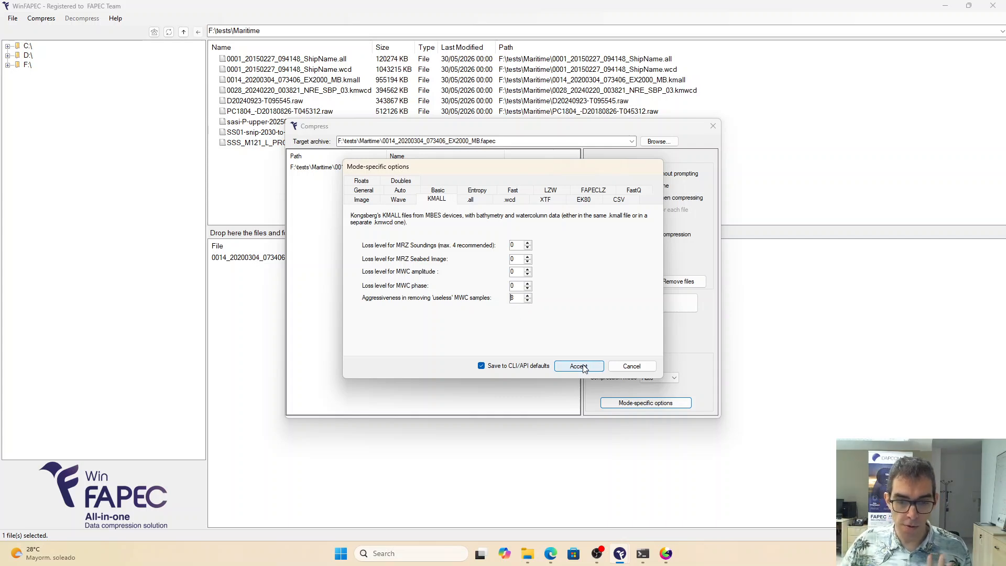
Step: Switch to FARSHY and return 0014_20200304_073406_EX2000_MB.kmall to its averaged-free original image view at swath 0
{"action": "left_click", "coordinate": [543, 309]}
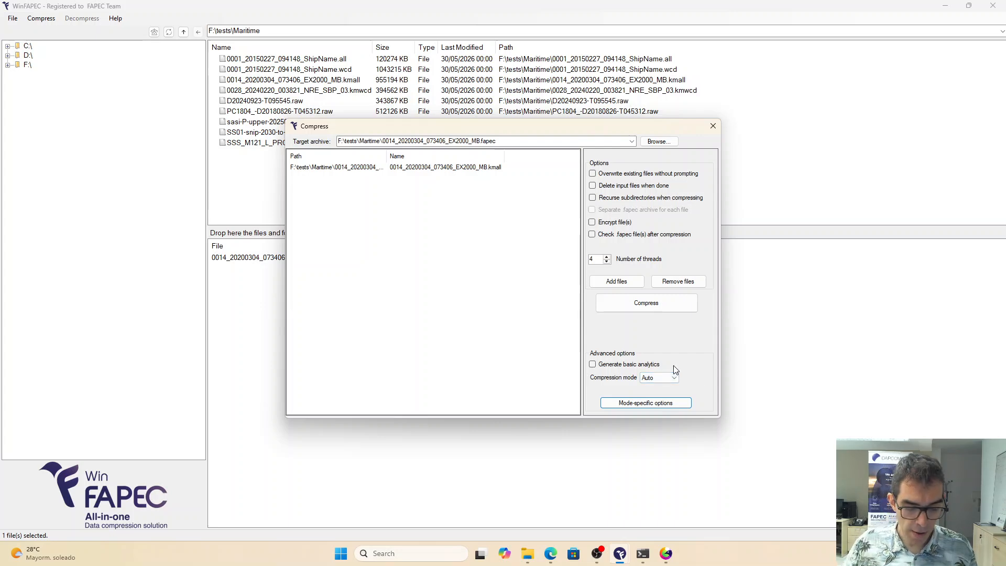
{"action": "key", "text": "alt+Tab"}
{"action": "key", "text": "Tab"}
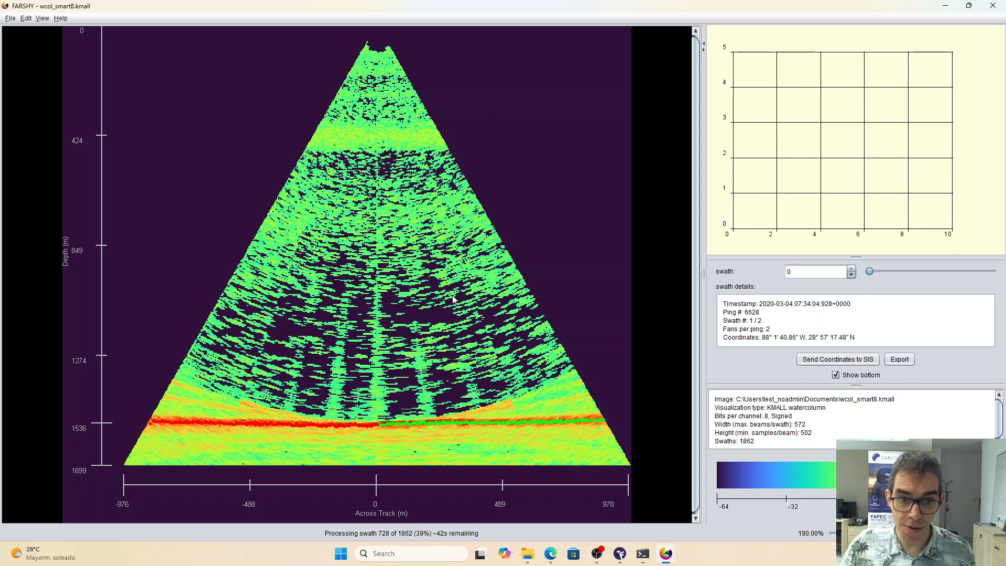
{"action": "left_click", "coordinate": [59, 23]}
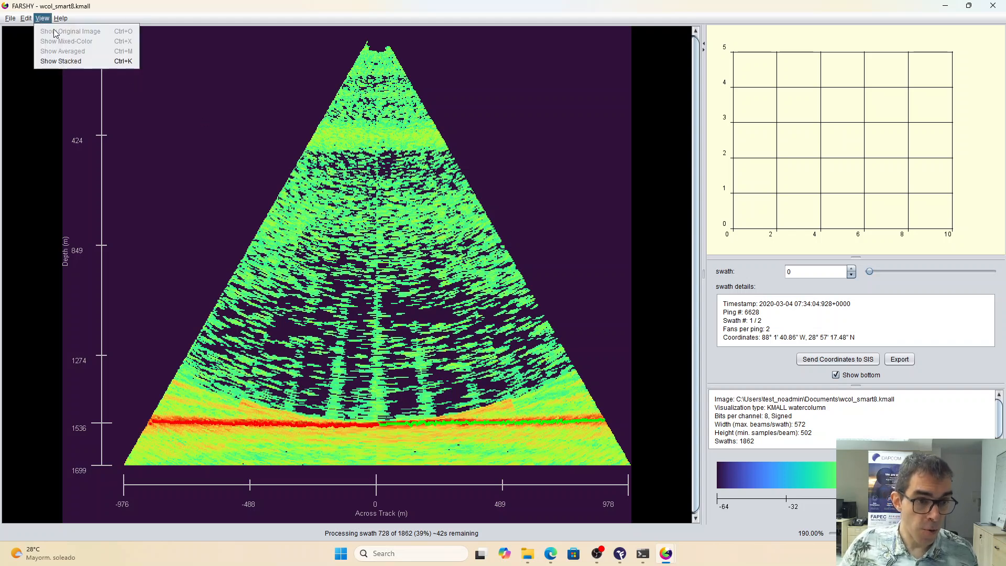
{"action": "left_click", "coordinate": [60, 24]}
{"action": "key", "text": "alt+Tab"}
{"action": "key", "text": "alt+Tab"}
{"action": "key", "text": "alt+Tab"}
{"action": "left_click", "coordinate": [42, 18]}
{"action": "left_click", "coordinate": [52, 50]}
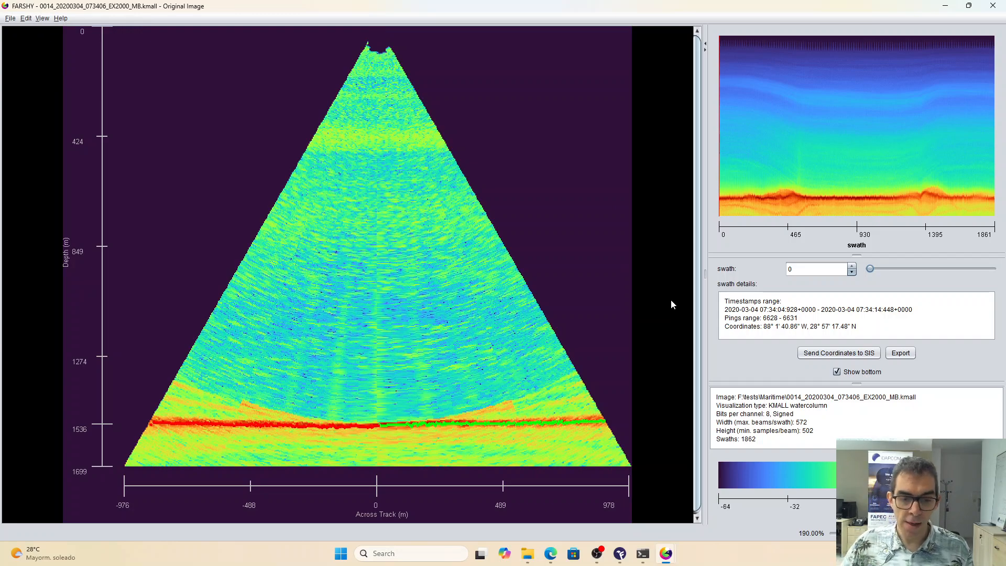
Step: Show the stacked representation of wcol_smart8.kmall and of 0014_20200304_073406_EX2000_MB.kmall
{"action": "key", "text": "alt+Tab"}
{"action": "key", "text": "alt+Tab"}
{"action": "key", "text": "alt+Tab"}
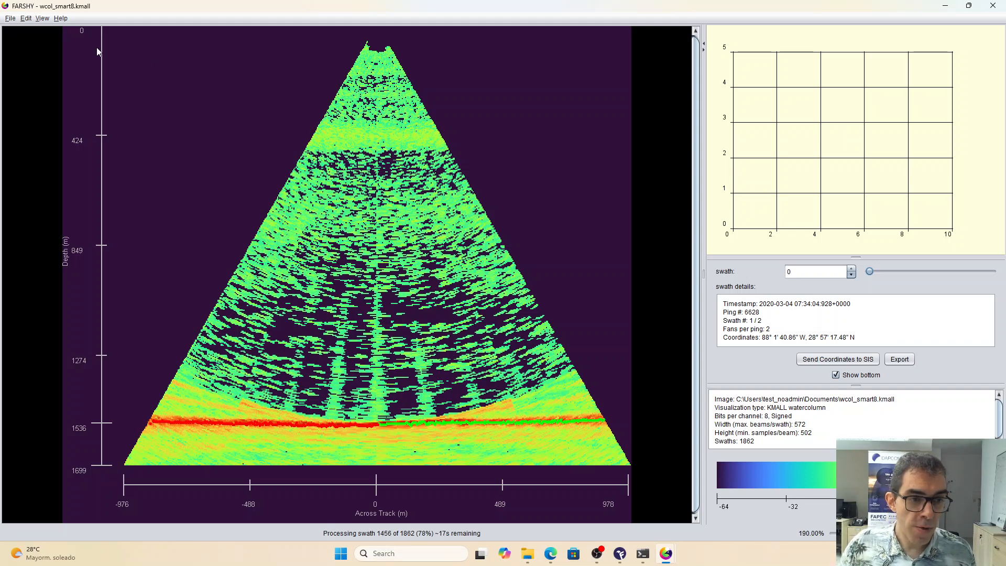
{"action": "left_click", "coordinate": [43, 19]}
{"action": "left_click", "coordinate": [62, 62]}
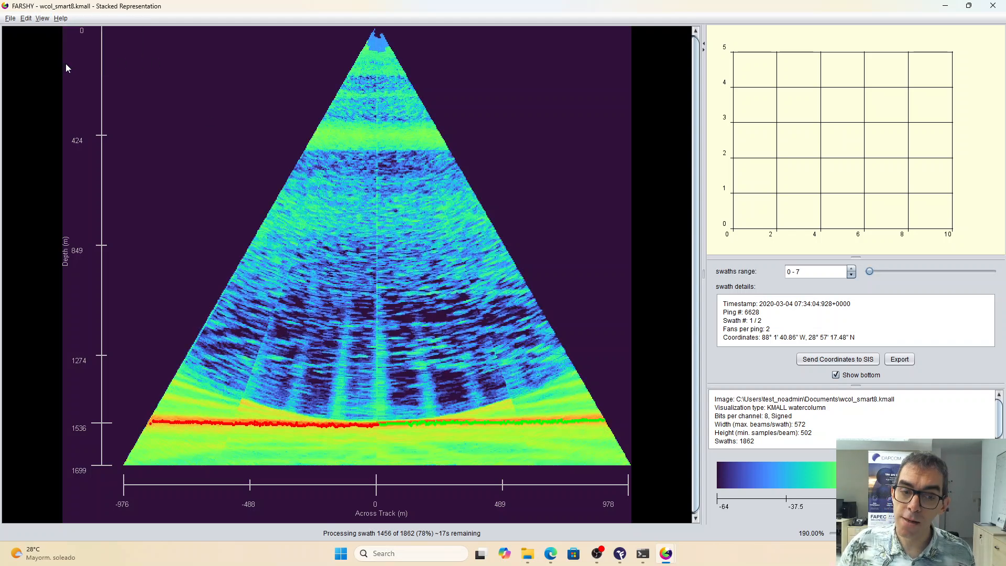
{"action": "key", "text": "alt+Tab"}
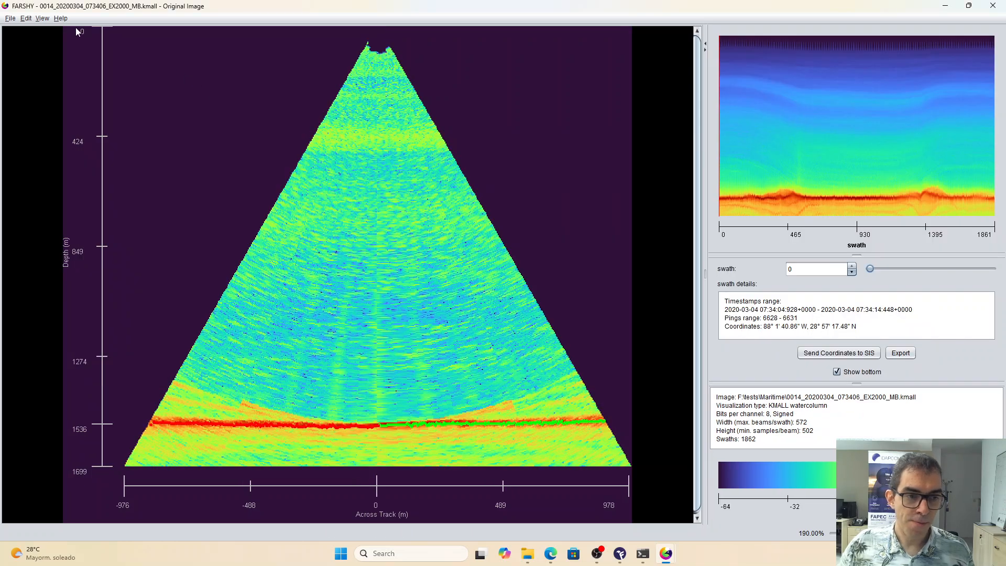
{"action": "left_click", "coordinate": [42, 18]}
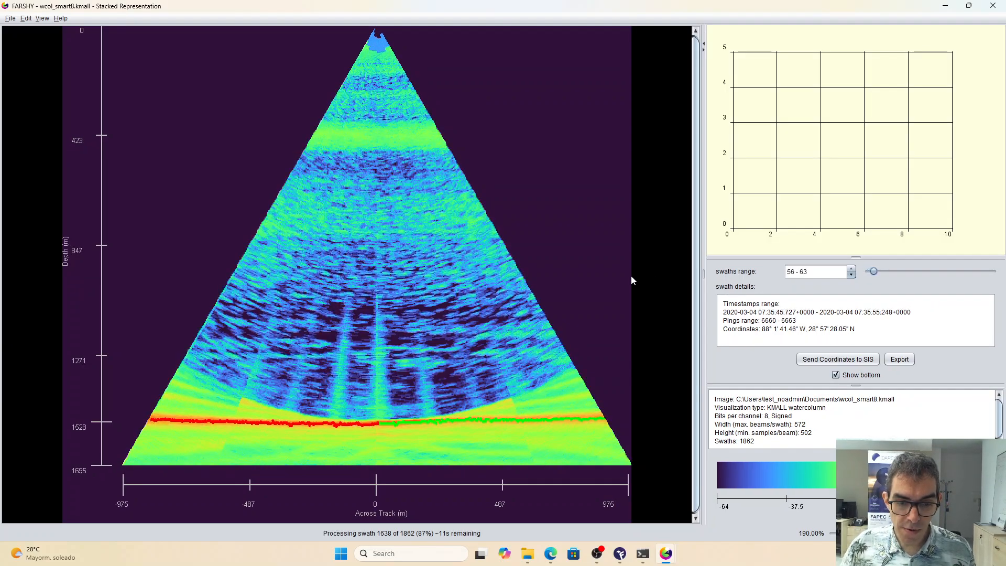
Step: Compare the stacked swaths of wcol_smart8.kmall with those of the original 0014_20200304_073406_EX2000_MB.kmall
{"action": "scroll", "coordinate": [632, 276], "scroll_direction": "up", "scroll_amount": 7}
{"action": "scroll", "coordinate": [629, 282], "scroll_direction": "down", "scroll_amount": 12}
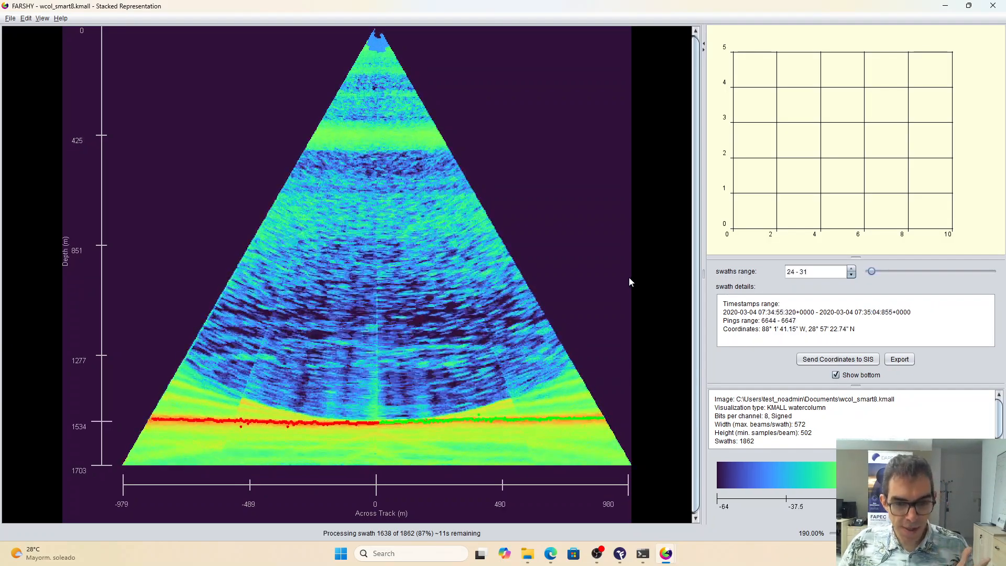
{"action": "scroll", "coordinate": [507, 357], "scroll_direction": "down", "scroll_amount": 14}
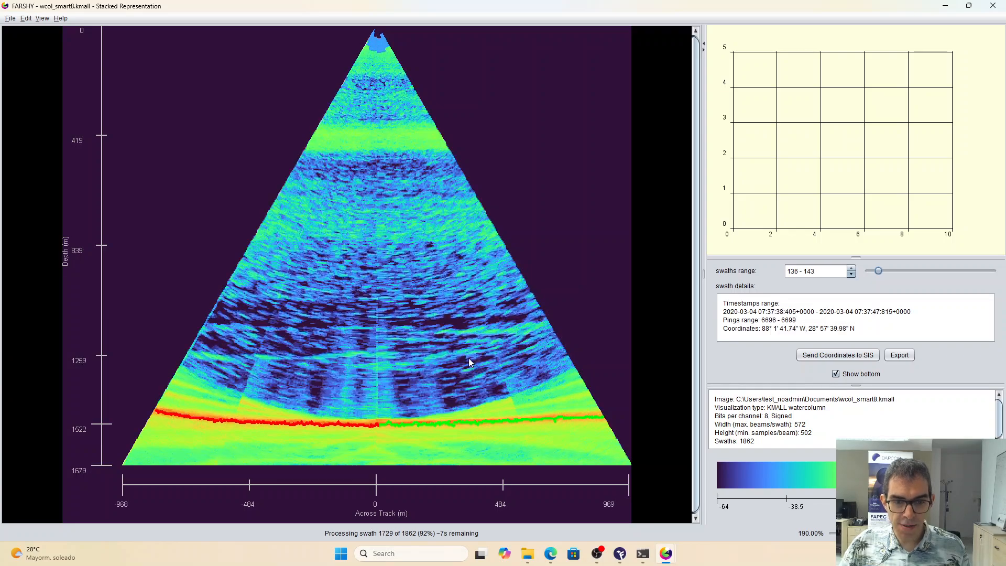
{"action": "scroll", "coordinate": [473, 353], "scroll_direction": "down", "scroll_amount": 8}
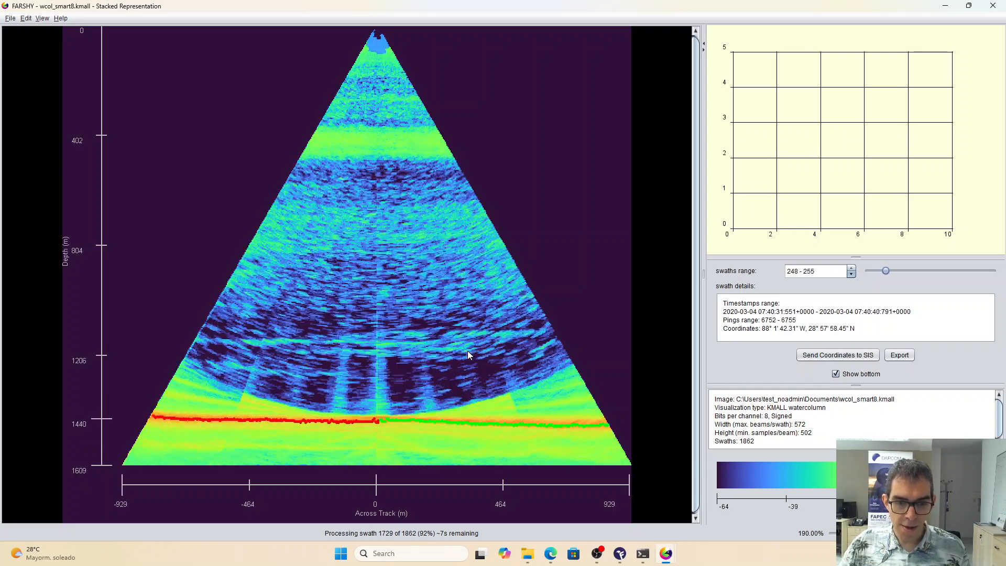
{"action": "key", "text": "alt+Tab"}
{"action": "scroll", "coordinate": [526, 345], "scroll_direction": "down", "scroll_amount": 12}
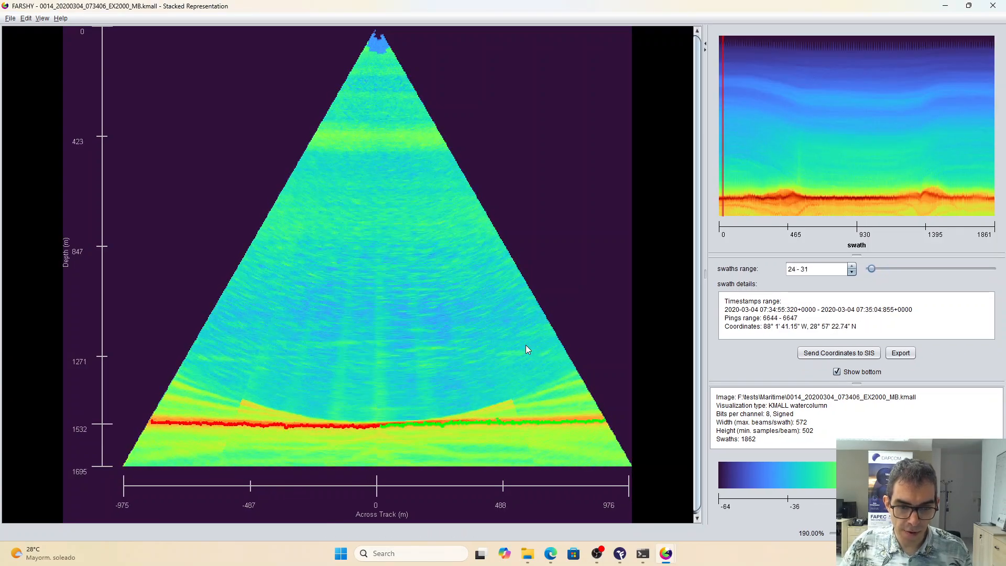
{"action": "scroll", "coordinate": [499, 301], "scroll_direction": "down", "scroll_amount": 20}
{"action": "key", "text": "alt+Tab"}
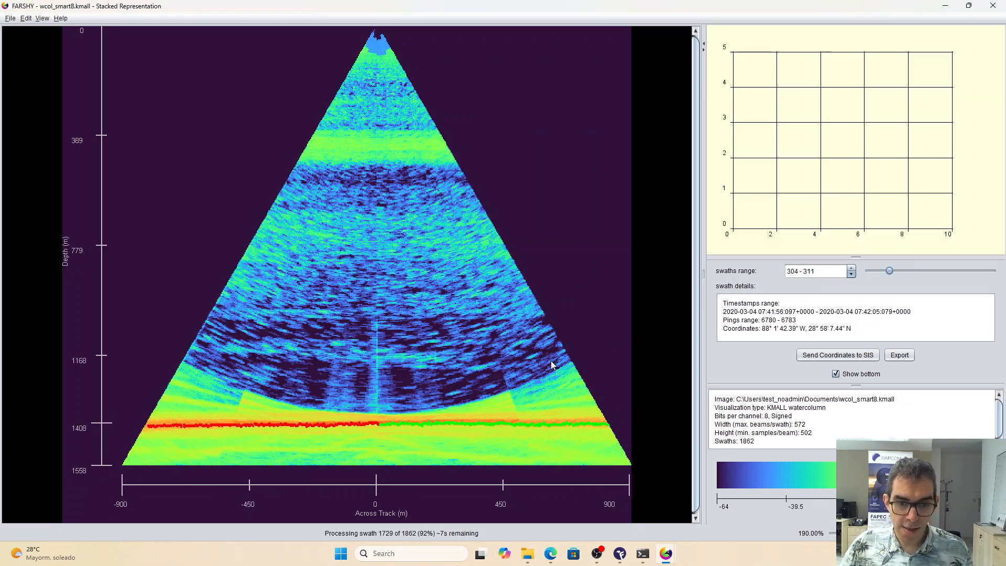
Step: Examine the stacked swaths of wcol_smart8.kmall up to 552-559, going back and forth over the plumes around swaths 536-543
{"action": "scroll", "coordinate": [441, 367], "scroll_direction": "down", "scroll_amount": 10}
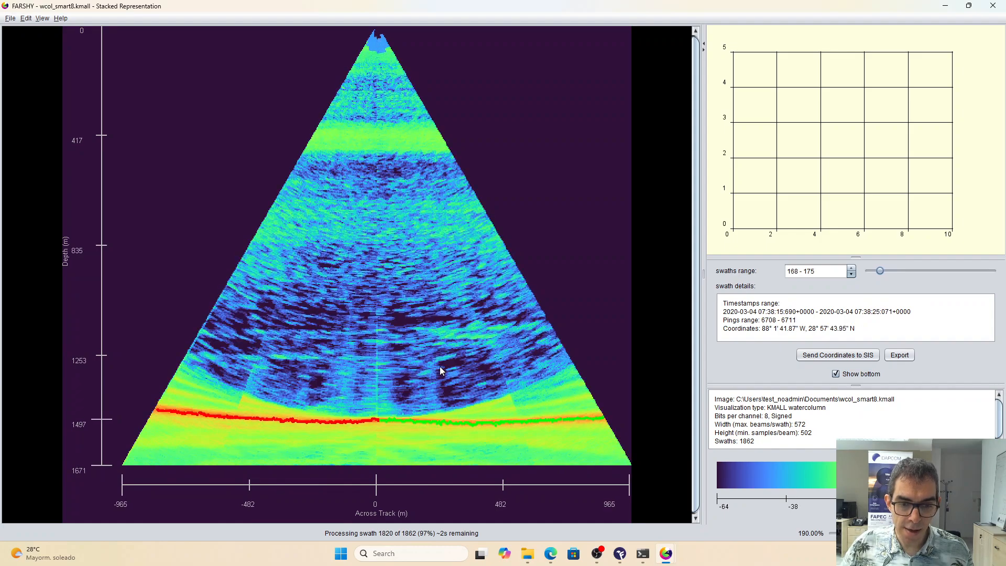
{"action": "scroll", "coordinate": [438, 366], "scroll_direction": "down", "scroll_amount": 20}
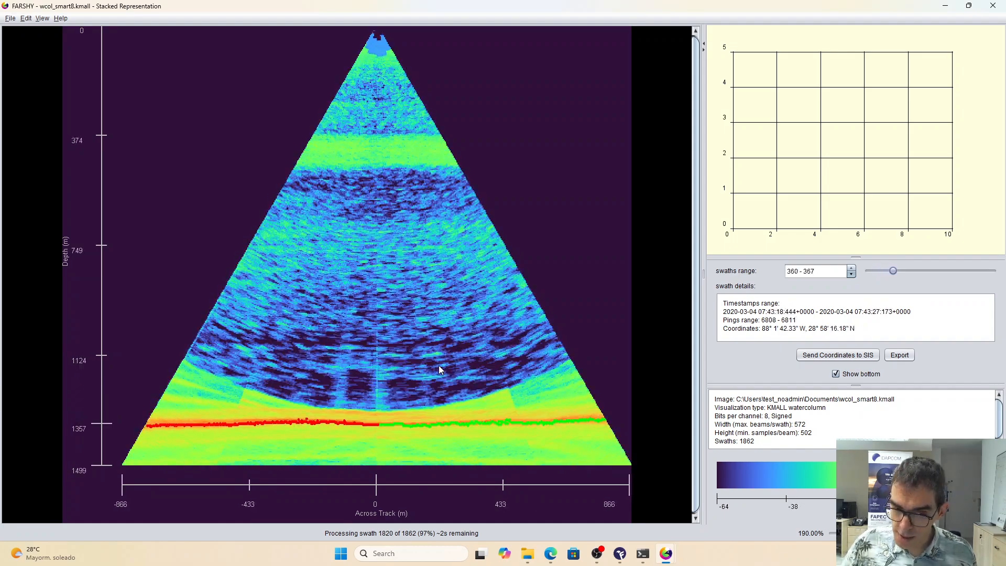
{"action": "scroll", "coordinate": [438, 366], "scroll_direction": "up", "scroll_amount": 7}
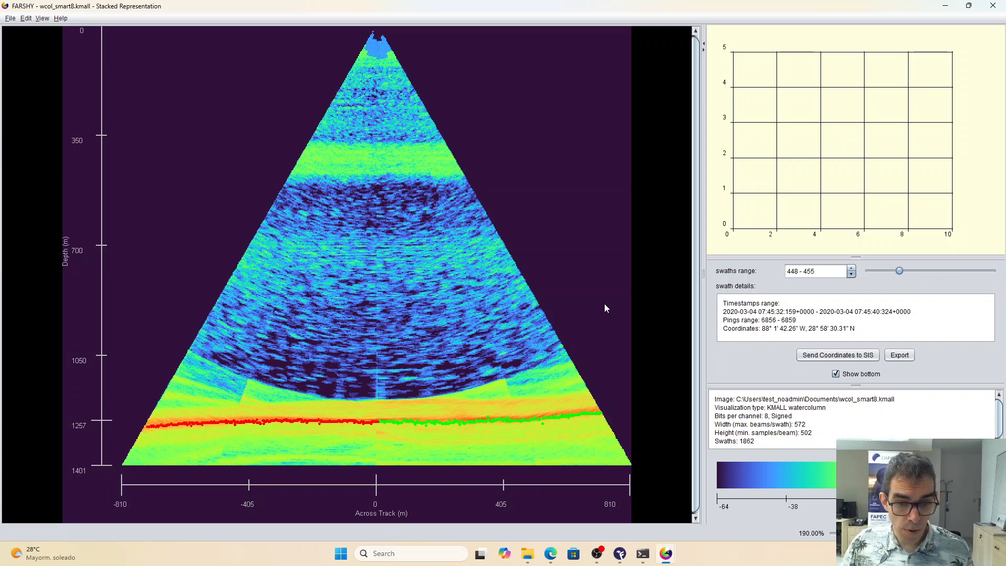
{"action": "scroll", "coordinate": [604, 308], "scroll_direction": "down", "scroll_amount": 16}
{"action": "scroll", "coordinate": [575, 316], "scroll_direction": "up", "scroll_amount": 7}
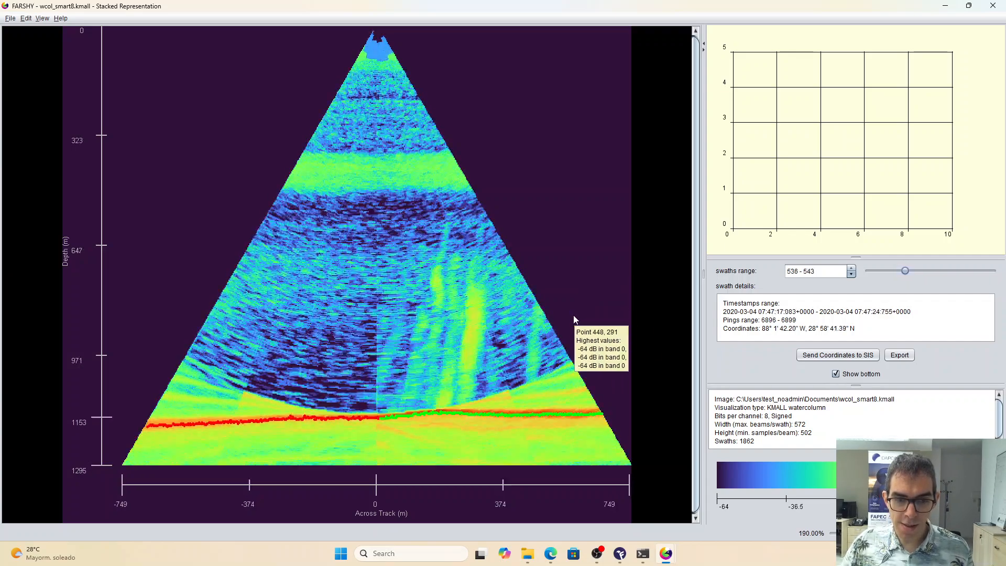
{"action": "scroll", "coordinate": [578, 344], "scroll_direction": "up", "scroll_amount": 6}
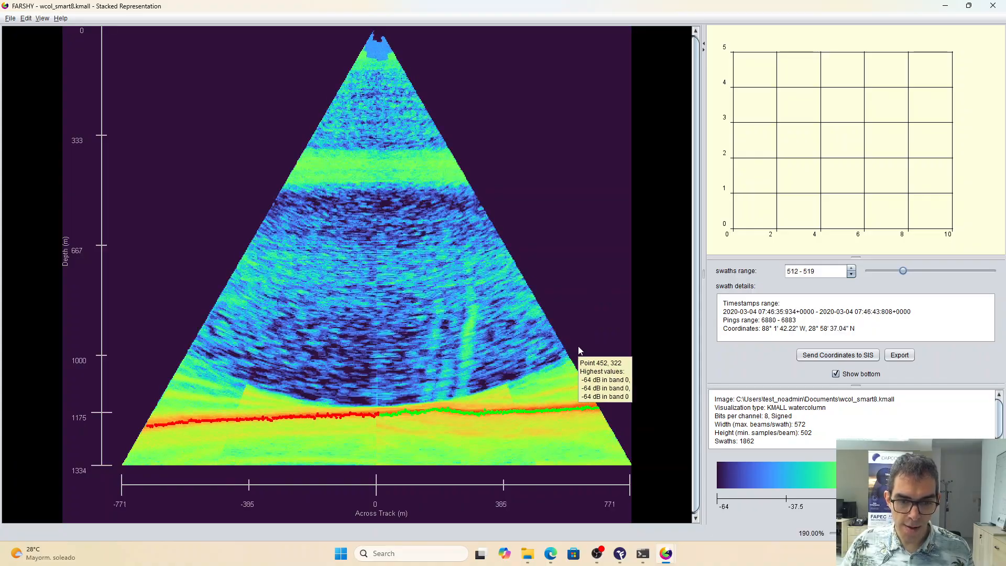
{"action": "scroll", "coordinate": [577, 344], "scroll_direction": "down", "scroll_amount": 6}
{"action": "scroll", "coordinate": [576, 344], "scroll_direction": "up", "scroll_amount": 6}
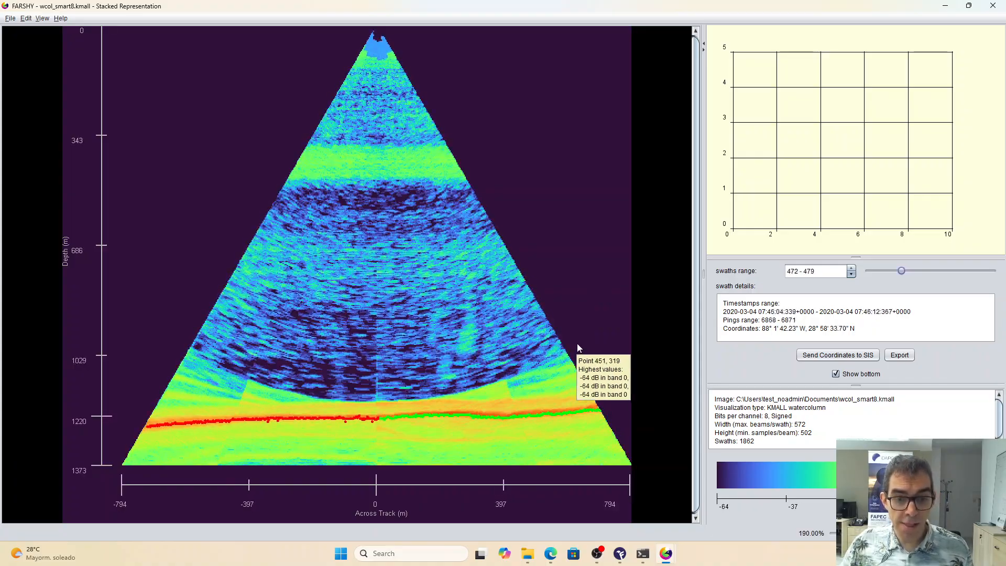
{"action": "scroll", "coordinate": [577, 344], "scroll_direction": "down", "scroll_amount": 2}
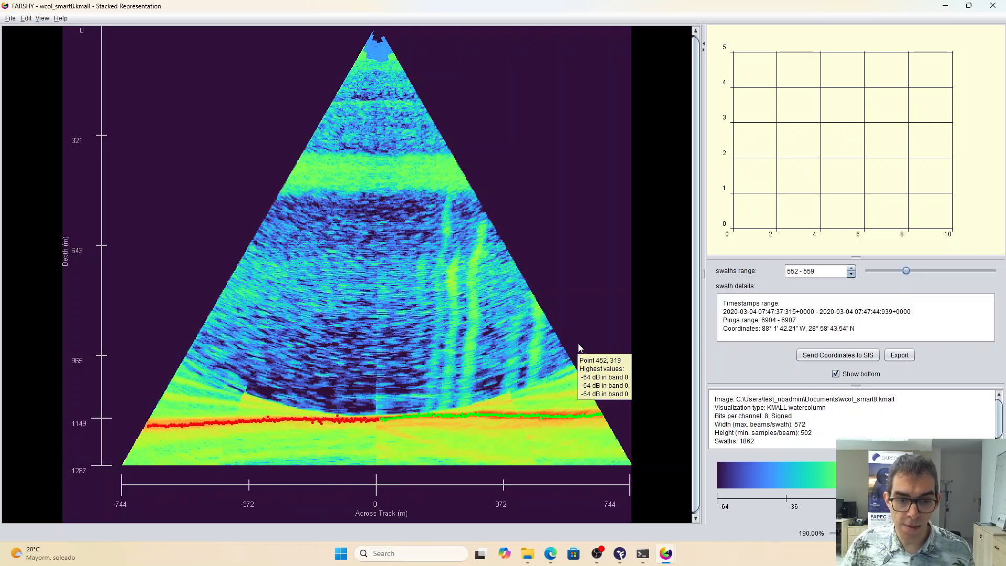
{"action": "scroll", "coordinate": [579, 348], "scroll_direction": "down", "scroll_amount": 8}
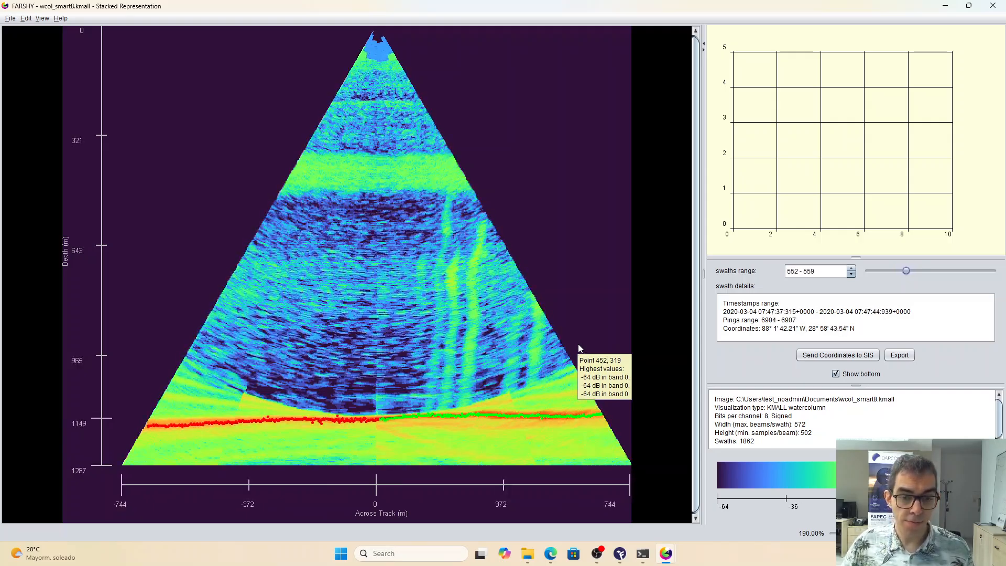
{"action": "scroll", "coordinate": [579, 348], "scroll_direction": "up", "scroll_amount": 11}
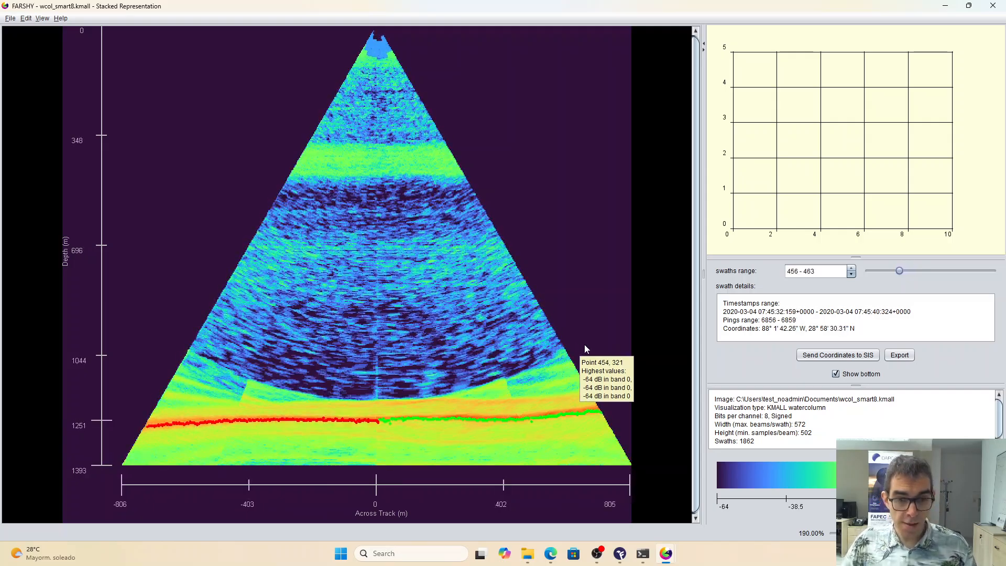
{"action": "scroll", "coordinate": [589, 341], "scroll_direction": "down", "scroll_amount": 9}
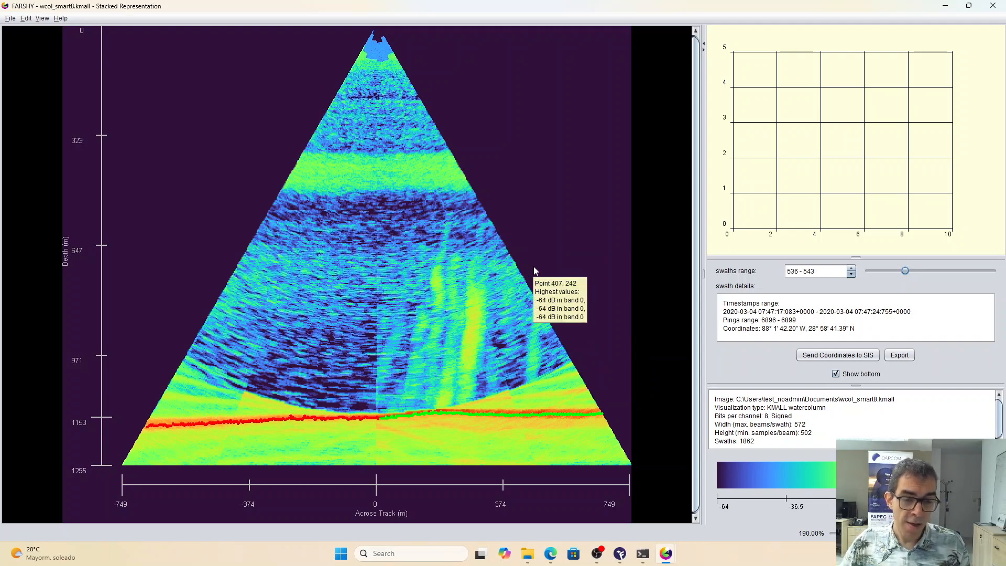
Step: Go back to swaths 352-359 of wcol_smart8.kmall and show the along-track view
{"action": "scroll", "coordinate": [584, 299], "scroll_direction": "up", "scroll_amount": 20}
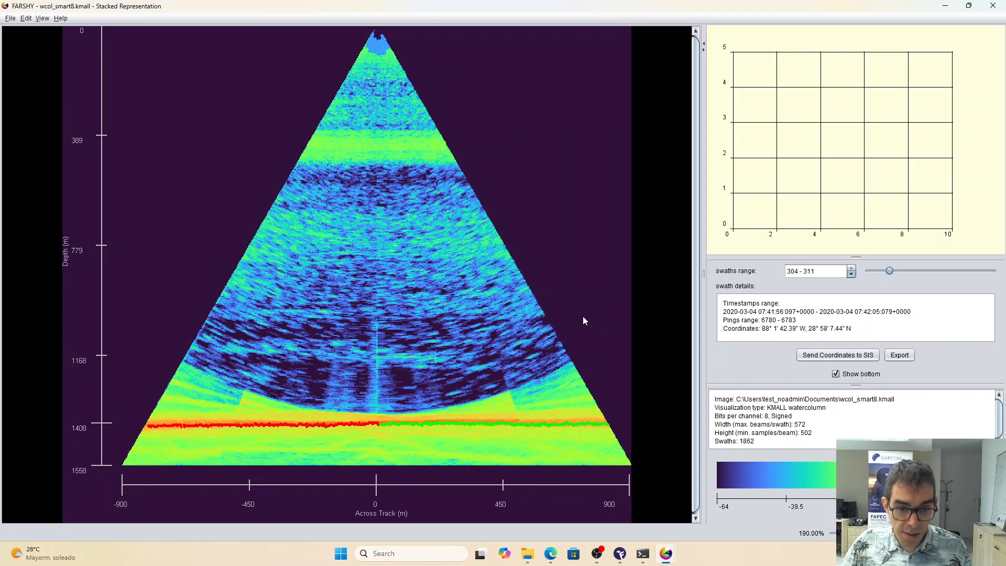
{"action": "scroll", "coordinate": [583, 316], "scroll_direction": "down", "scroll_amount": 6}
{"action": "right_click", "coordinate": [749, 195]}
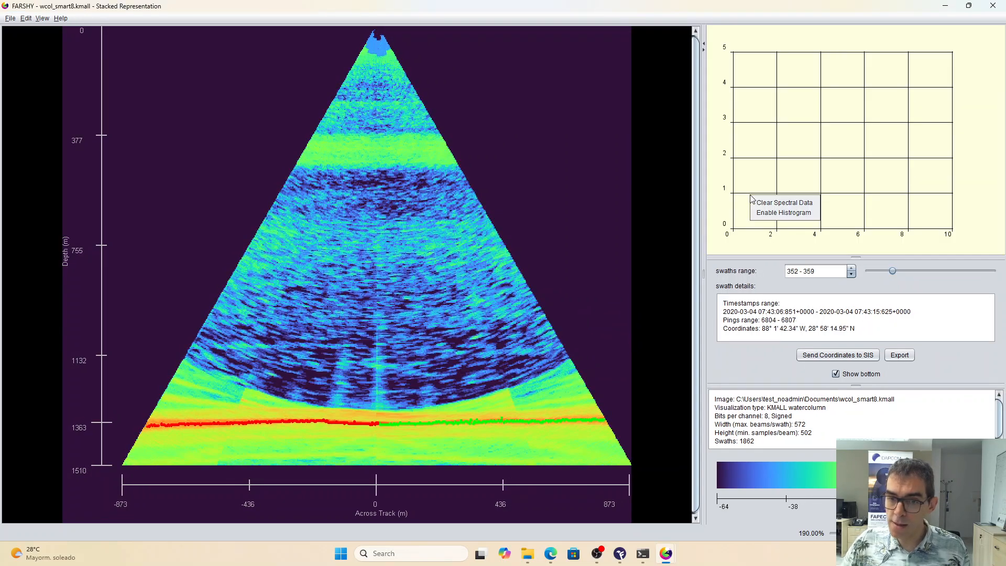
{"action": "right_click", "coordinate": [557, 192]}
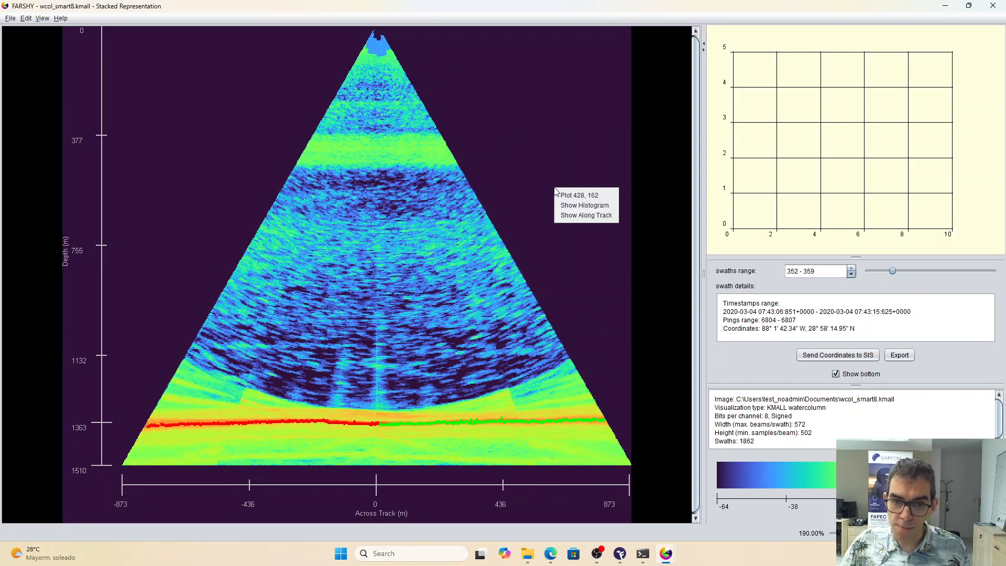
{"action": "left_click", "coordinate": [591, 216]}
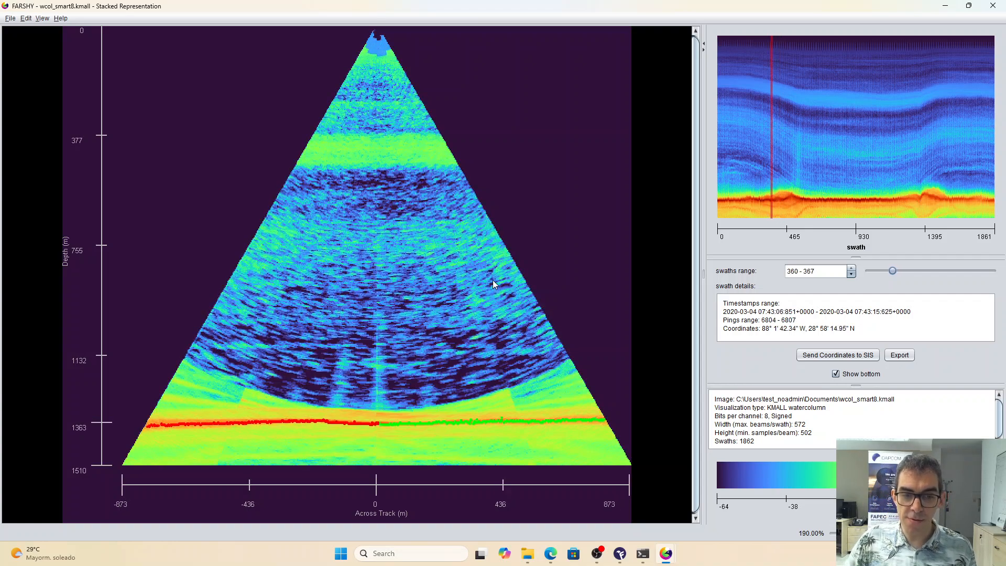
Step: Go to stacked swaths 536-543 and plot the values per band for point 343, 315 in the bright plume
{"action": "scroll", "coordinate": [493, 281], "scroll_direction": "down", "scroll_amount": 20}
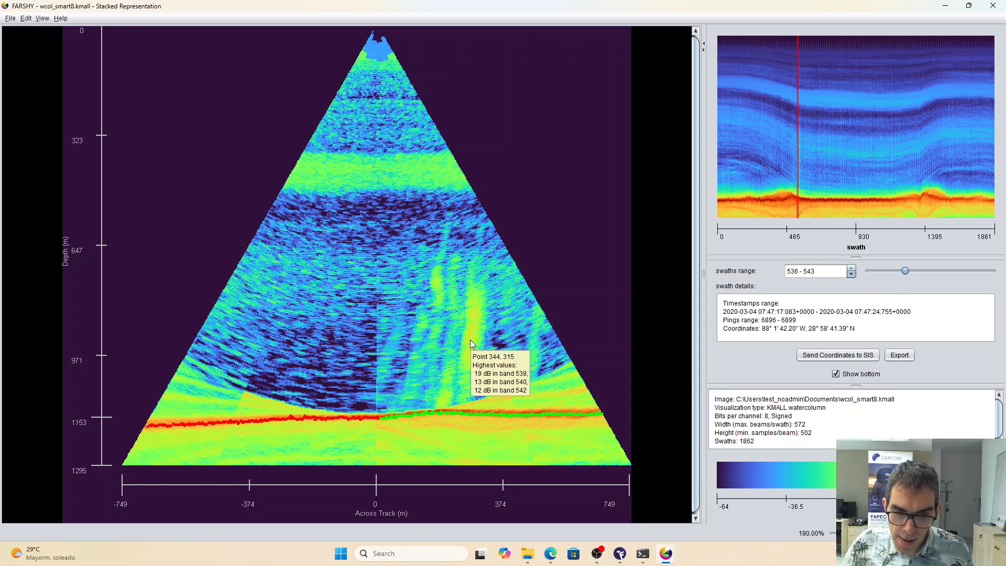
{"action": "right_click", "coordinate": [470, 342]}
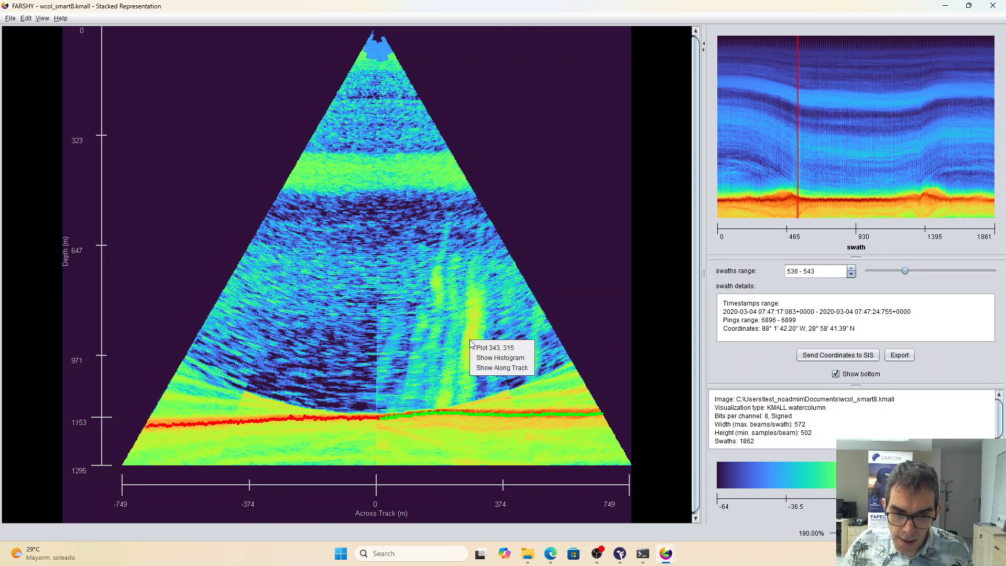
{"action": "left_click", "coordinate": [496, 348]}
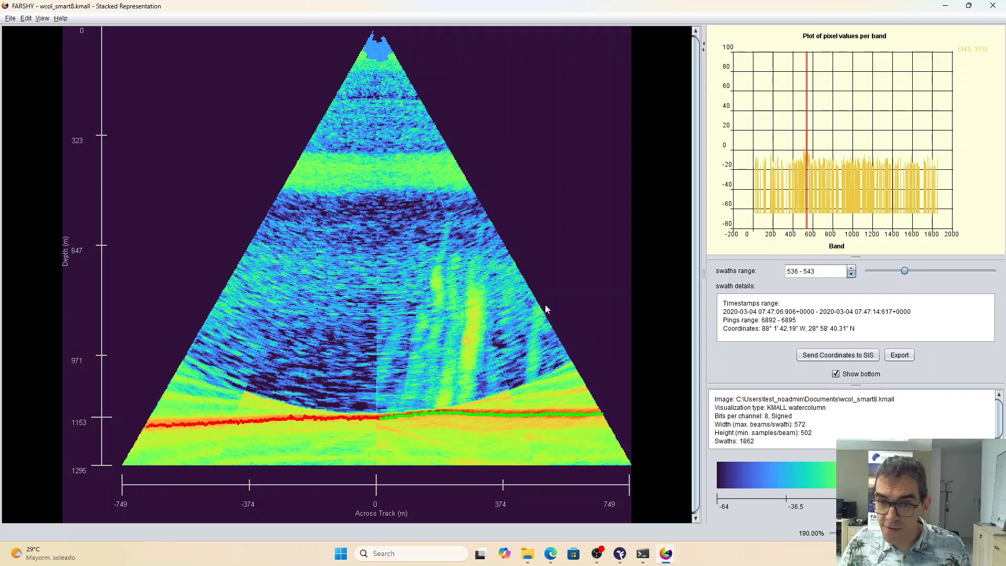
Step: Move to swaths 552-559 and add plots for seabed point 104, 394 and water-column point 192, 151
{"action": "scroll", "coordinate": [543, 304], "scroll_direction": "up", "scroll_amount": 5}
{"action": "scroll", "coordinate": [542, 305], "scroll_direction": "down", "scroll_amount": 7}
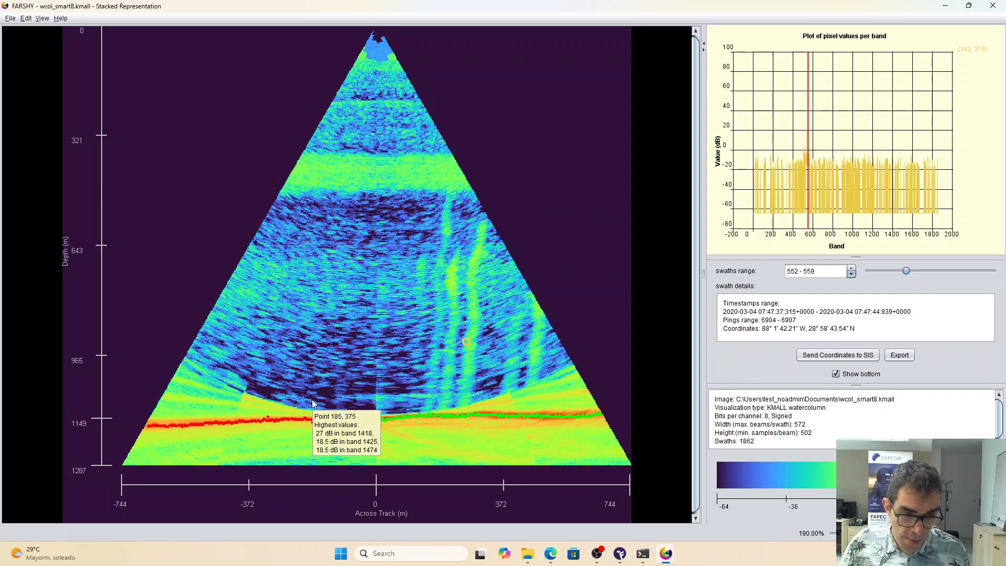
{"action": "right_click", "coordinate": [233, 421]}
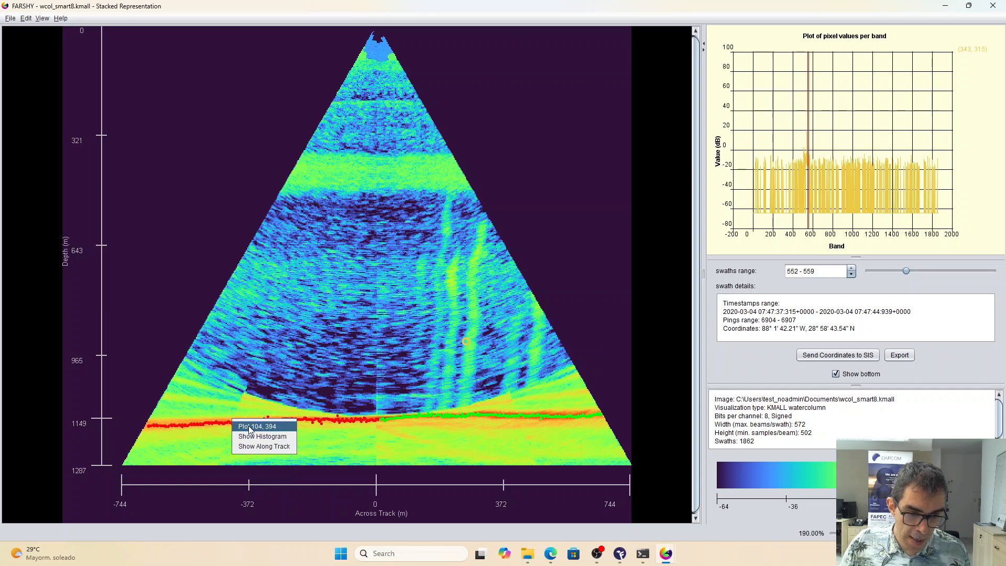
{"action": "left_click", "coordinate": [243, 427]}
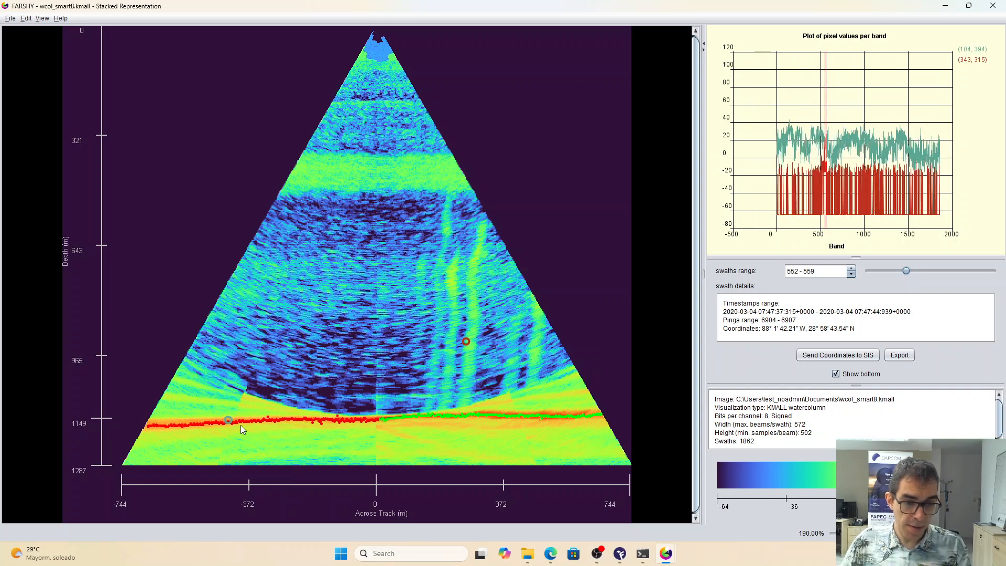
{"action": "mouse_move", "coordinate": [241, 427]}
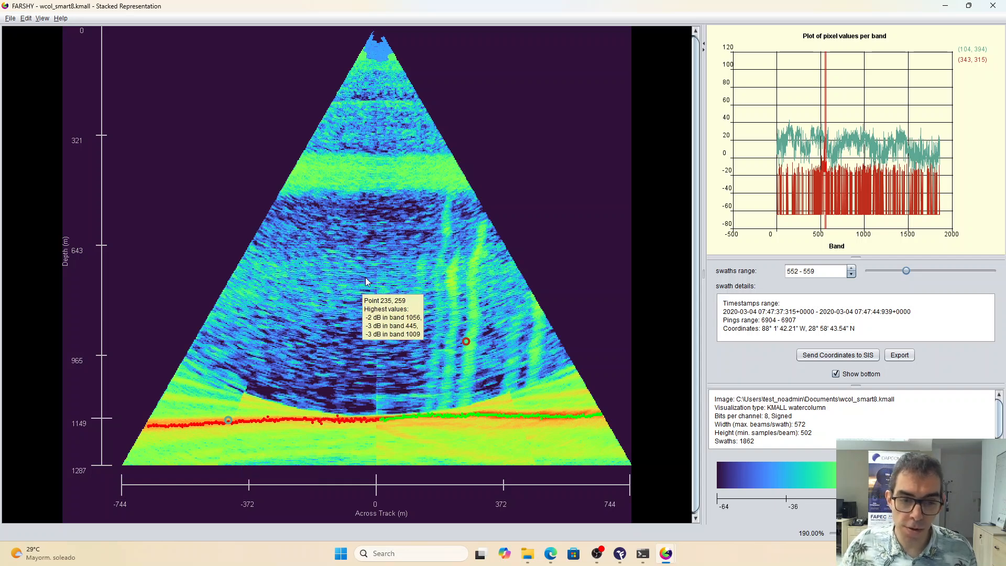
{"action": "right_click", "coordinate": [320, 180]}
{"action": "left_click", "coordinate": [347, 184]}
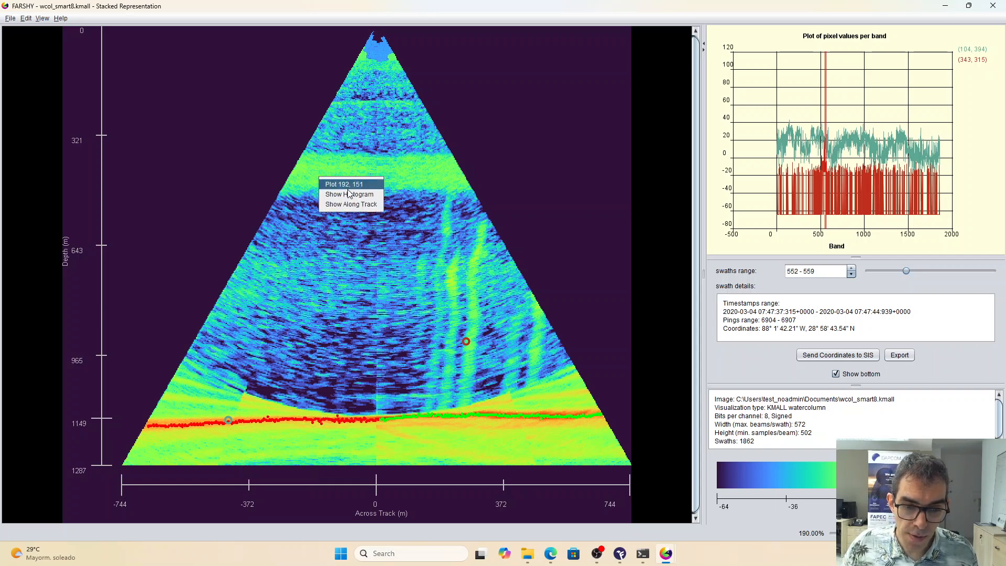
Step: Add a plot of the values for point 238, 370 just above the seabed and go back to stacked swaths 240-247
{"action": "right_click", "coordinate": [365, 394]}
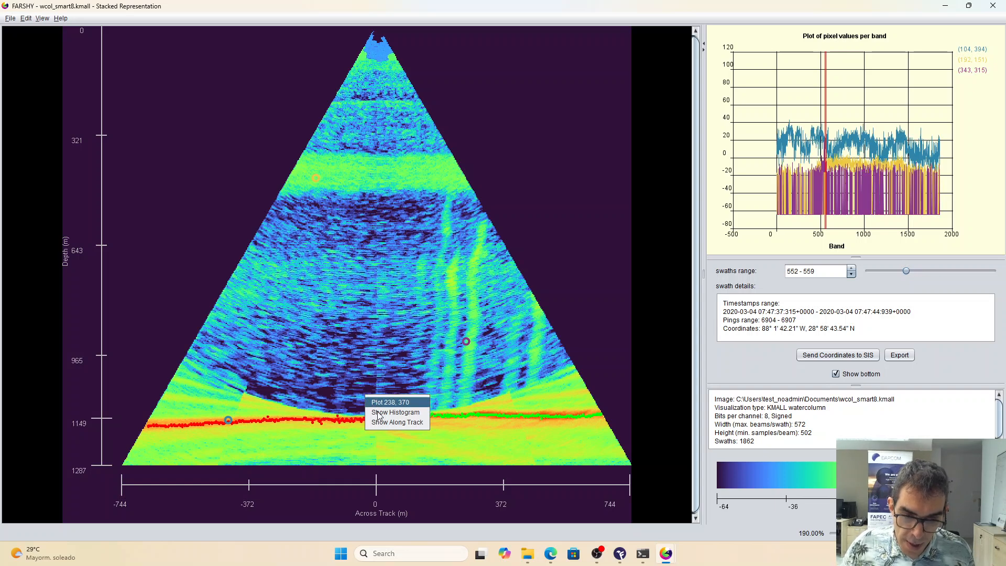
{"action": "left_click", "coordinate": [377, 403]}
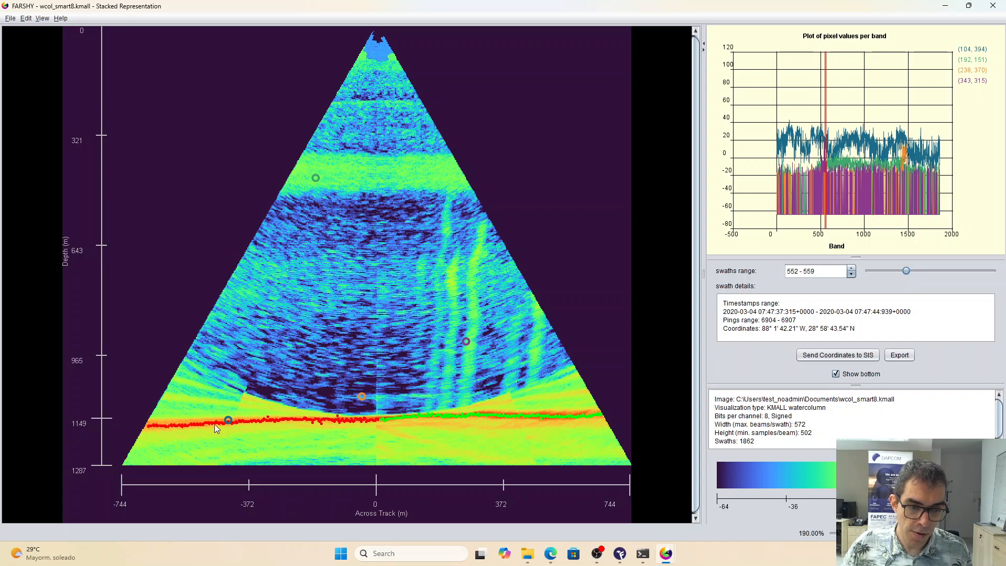
{"action": "scroll", "coordinate": [373, 370], "scroll_direction": "up", "scroll_amount": 17}
{"action": "scroll", "coordinate": [432, 405], "scroll_direction": "down", "scroll_amount": 9}
{"action": "scroll", "coordinate": [433, 406], "scroll_direction": "up", "scroll_amount": 20}
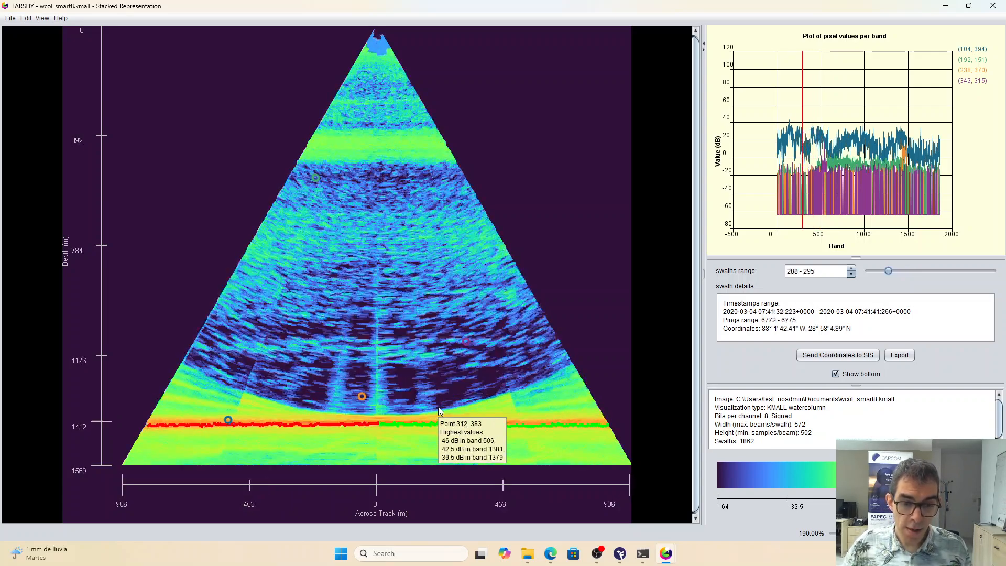
{"action": "scroll", "coordinate": [447, 410], "scroll_direction": "up", "scroll_amount": 8}
{"action": "scroll", "coordinate": [455, 405], "scroll_direction": "down", "scroll_amount": 8}
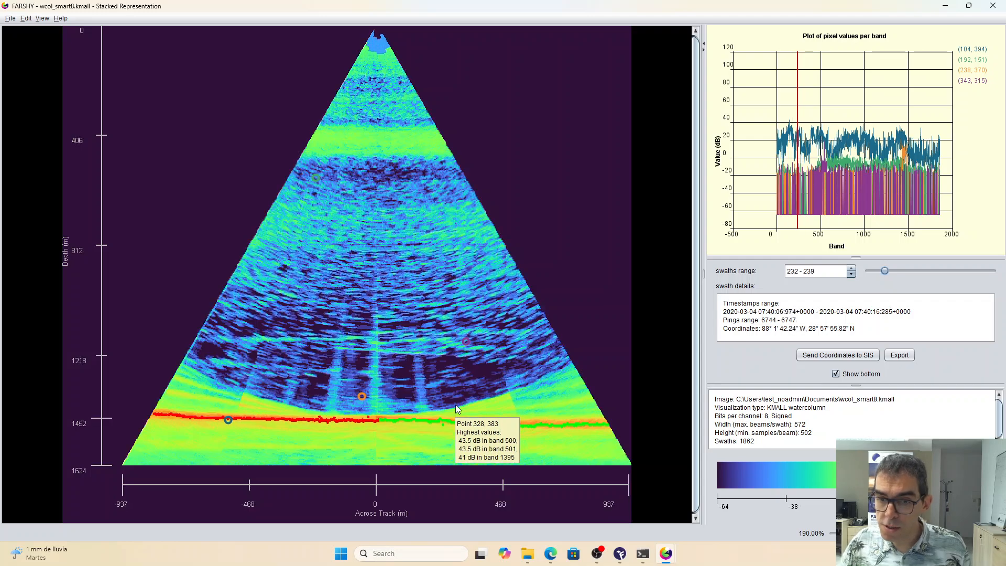
{"action": "scroll", "coordinate": [458, 405], "scroll_direction": "up", "scroll_amount": 2}
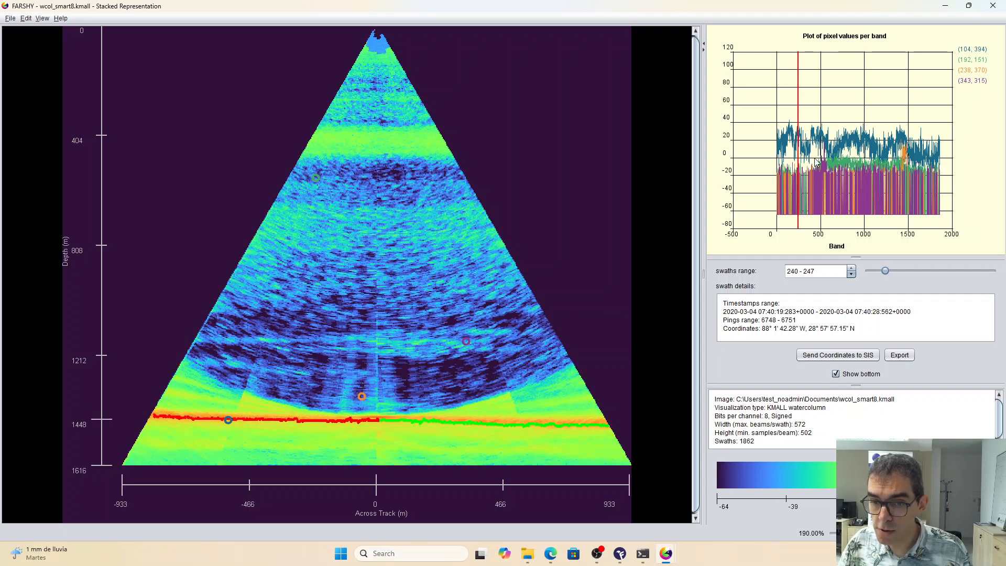
Step: Zoom the plot of pixel values per band to a range of about -20 to 50 dB, keeping all bands in view
{"action": "left_click_drag", "start_coordinate": [764, 98], "coordinate": [948, 195]}
{"action": "left_click_drag", "start_coordinate": [761, 93], "coordinate": [959, 209]}
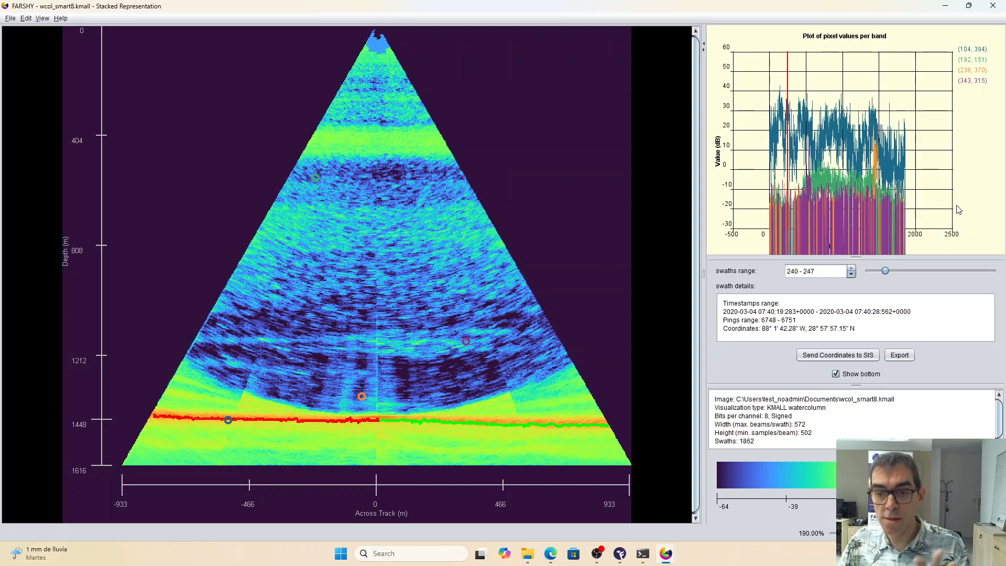
{"action": "left_click_drag", "start_coordinate": [758, 80], "coordinate": [908, 209]}
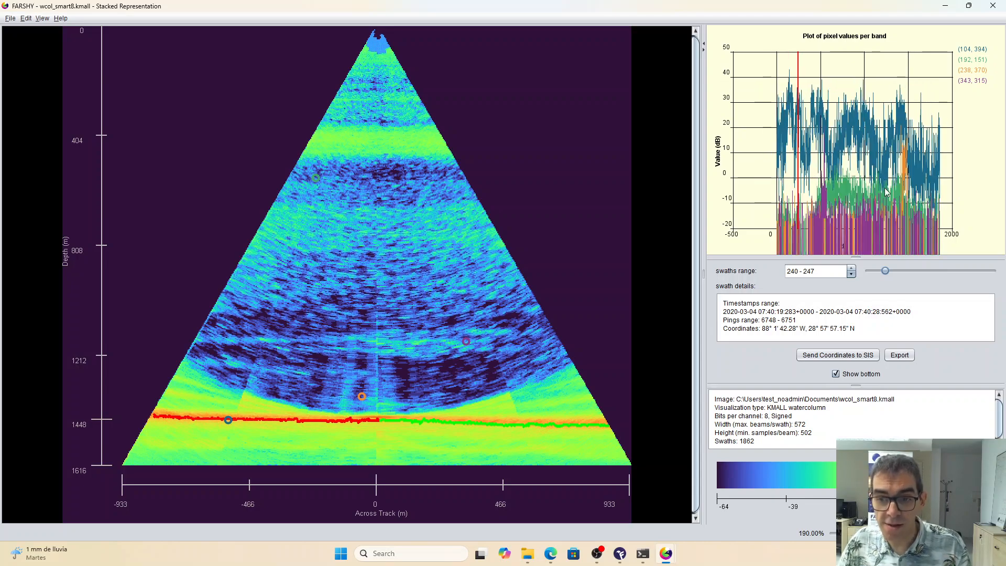
Step: Examine the stacked swaths of wcol_smart8.kmall forward from 240-247 to 776-783 alongside the per-band plot
{"action": "key", "text": "Right"}
{"action": "key", "text": "Right"}
{"action": "key", "text": "Right"}
{"action": "key", "text": "Right"}
{"action": "key", "text": "Right"}
{"action": "key", "text": "Right"}
{"action": "key", "text": "Right"}
{"action": "key", "text": "Right"}
{"action": "key", "text": "Right"}
{"action": "key", "text": "Right"}
{"action": "key", "text": "Right"}
{"action": "key", "text": "Right"}
{"action": "key", "text": "Right"}
{"action": "key", "text": "Right"}
{"action": "key", "text": "Right"}
{"action": "key", "text": "Right"}
{"action": "key", "text": "Right"}
{"action": "key", "text": "Right"}
{"action": "key", "text": "Right"}
{"action": "key", "text": "Right"}
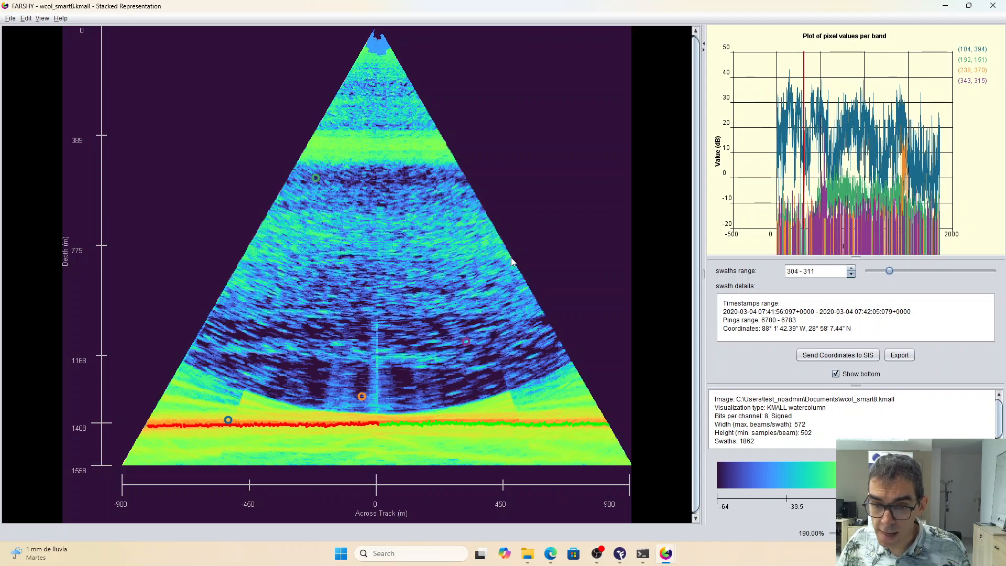
{"action": "key", "text": "Right"}
{"action": "key", "text": "Right"}
{"action": "key", "text": "Right"}
{"action": "key", "text": "Right"}
{"action": "key", "text": "Right"}
{"action": "key", "text": "Right"}
{"action": "key", "text": "Right"}
{"action": "key", "text": "Right"}
{"action": "key", "text": "Right"}
{"action": "key", "text": "Right"}
{"action": "key", "text": "Right"}
{"action": "key", "text": "Right"}
{"action": "key", "text": "Right"}
{"action": "key", "text": "Right"}
{"action": "key", "text": "Right"}
{"action": "key", "text": "Right"}
{"action": "key", "text": "Right"}
{"action": "key", "text": "Right"}
{"action": "key", "text": "Right"}
{"action": "key", "text": "Right"}
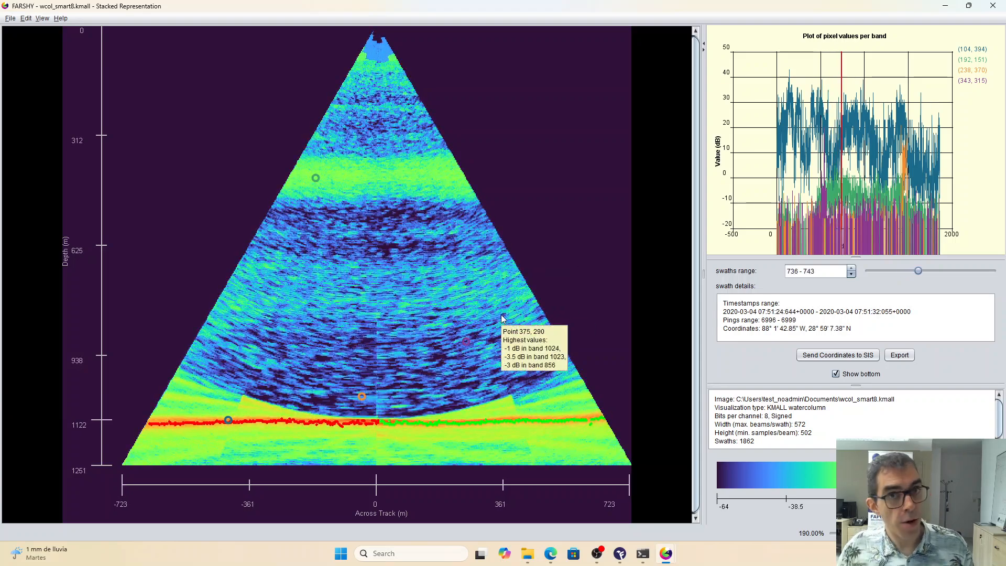
{"action": "key", "text": "Right"}
{"action": "key", "text": "Right"}
{"action": "key", "text": "Right"}
{"action": "key", "text": "Right"}
{"action": "key", "text": "Right"}
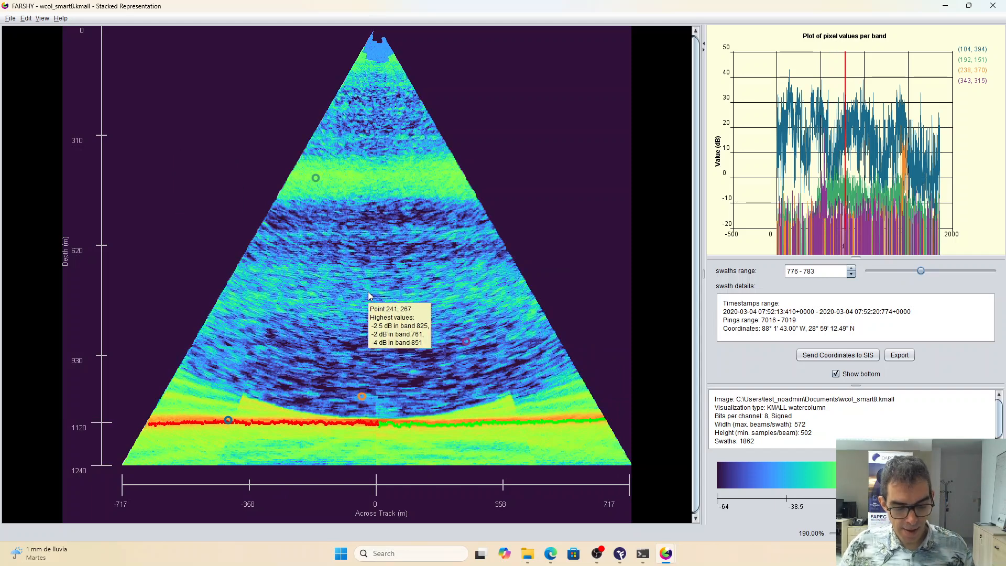
Step: Switch to the original file 0014_20200304_073406_EX2000_MB.kmall and browse its stacked swaths back to 24-31
{"action": "key", "text": "alt+Tab"}
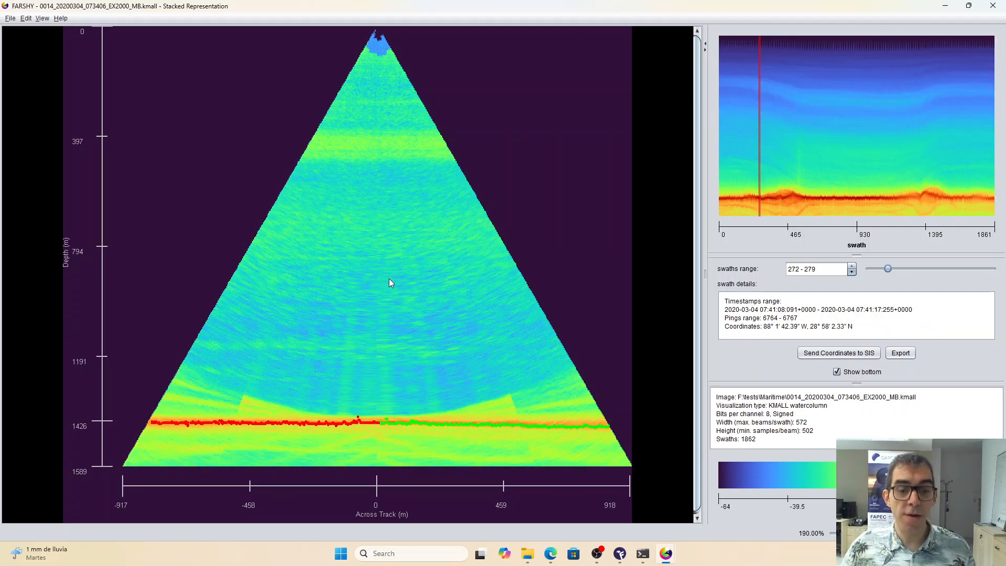
{"action": "key", "text": "Left"}
{"action": "key", "text": "Left"}
{"action": "key", "text": "Left"}
{"action": "key", "text": "Left"}
{"action": "key", "text": "Left"}
{"action": "key", "text": "Left"}
{"action": "key", "text": "Left"}
{"action": "key", "text": "Left"}
{"action": "key", "text": "Left"}
{"action": "key", "text": "Left"}
{"action": "key", "text": "Left"}
{"action": "key", "text": "Left"}
{"action": "key", "text": "Left"}
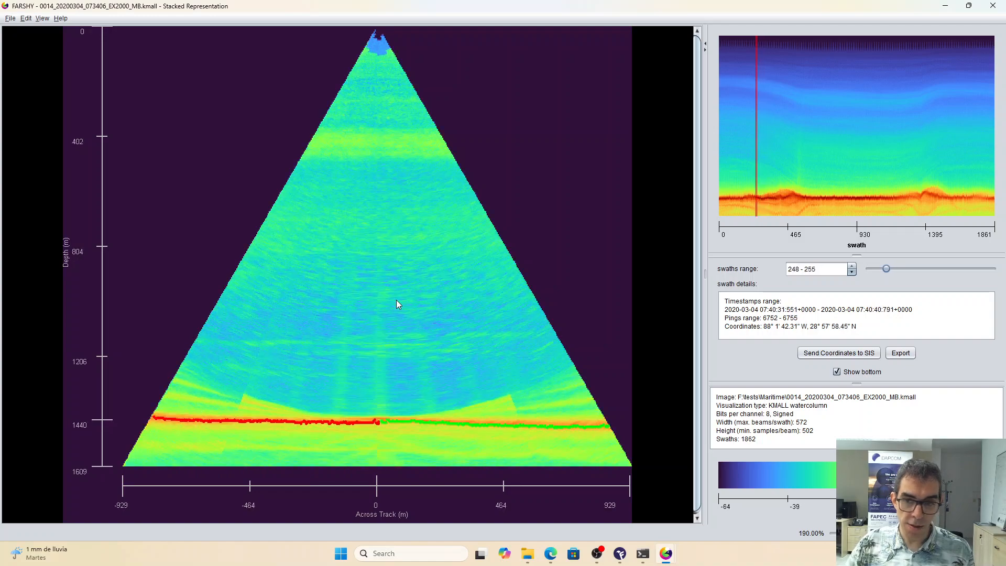
{"action": "key", "text": "Left"}
{"action": "key", "text": "Left"}
{"action": "key", "text": "Left"}
{"action": "key", "text": "Left"}
{"action": "key", "text": "Left"}
{"action": "key", "text": "Left"}
{"action": "key", "text": "Left"}
{"action": "key", "text": "Left"}
{"action": "key", "text": "Left"}
{"action": "key", "text": "Left"}
{"action": "key", "text": "Left"}
{"action": "key", "text": "Left"}
{"action": "key", "text": "Left"}
{"action": "key", "text": "Left"}
{"action": "key", "text": "Left"}
{"action": "key", "text": "Left"}
{"action": "key", "text": "Left"}
{"action": "key", "text": "Left"}
Step: Show the mixed-color representation of the original file and inspect the highest values at points in and around the green plumes
{"action": "left_click", "coordinate": [42, 18]}
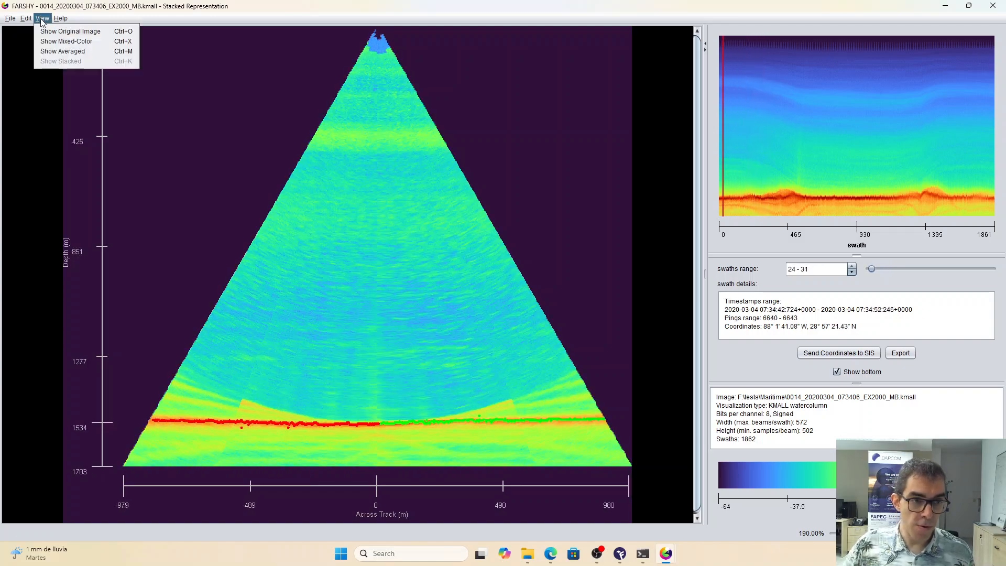
{"action": "left_click", "coordinate": [69, 41]}
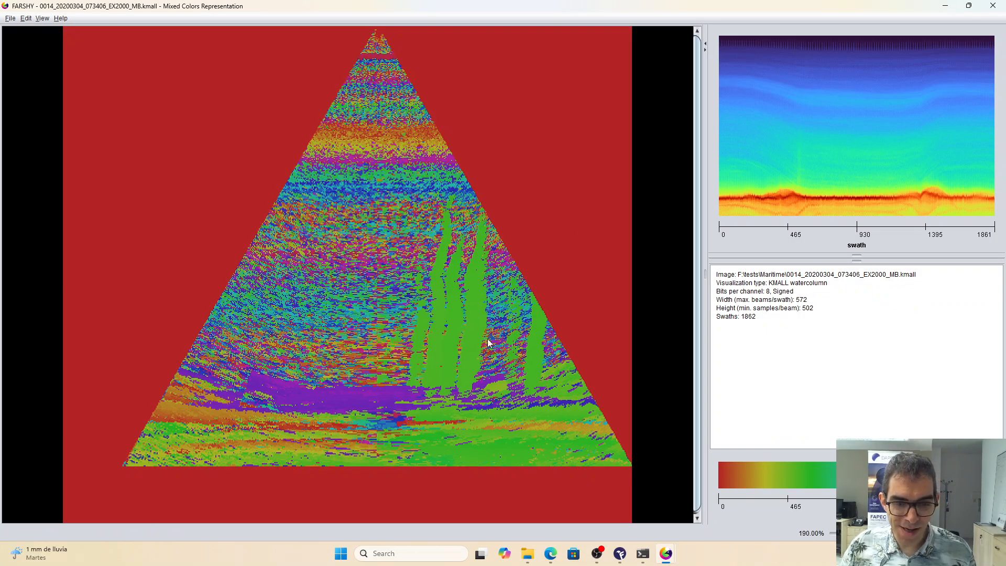
{"action": "mouse_move", "coordinate": [490, 373]}
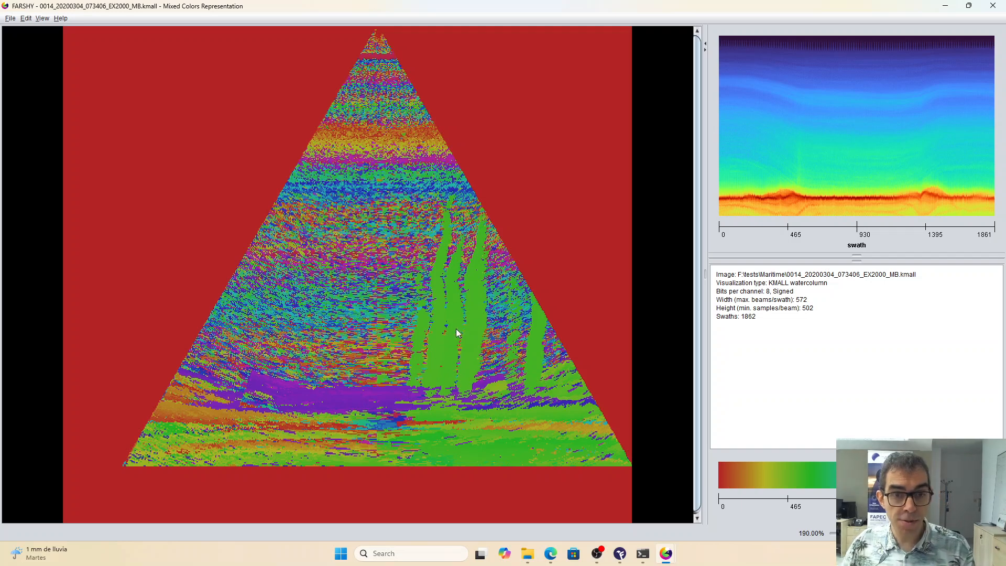
{"action": "mouse_move", "coordinate": [462, 330]}
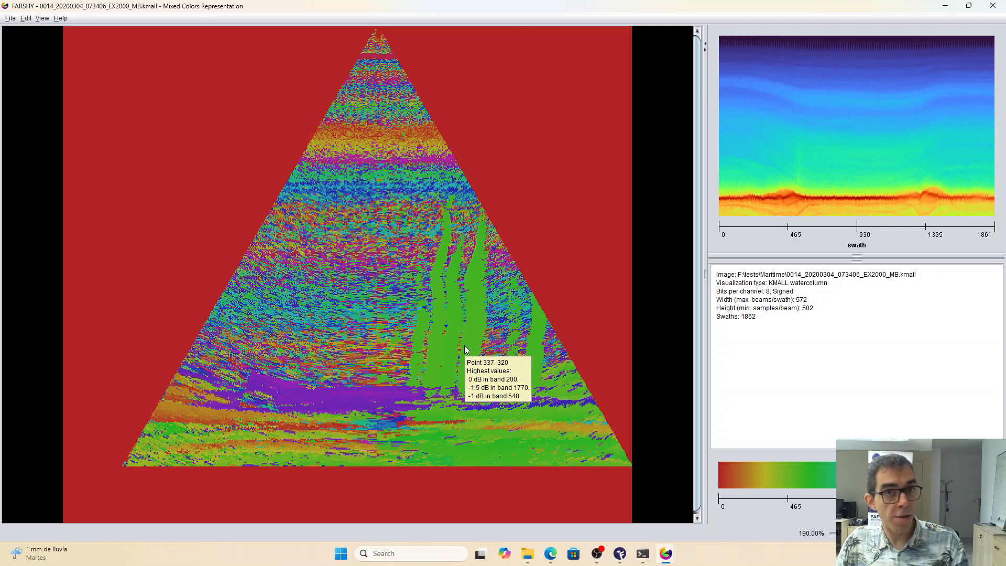
{"action": "mouse_move", "coordinate": [504, 342]}
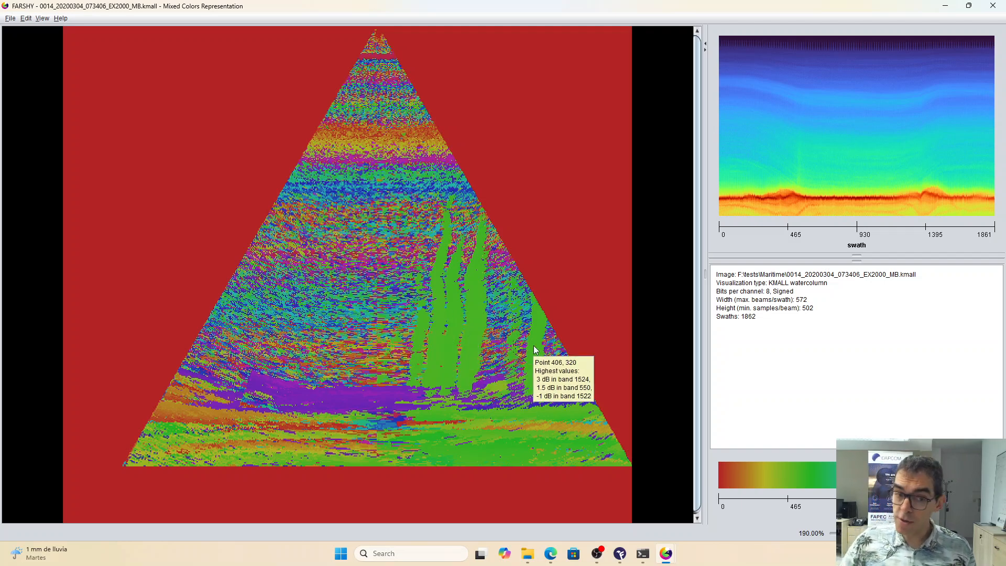